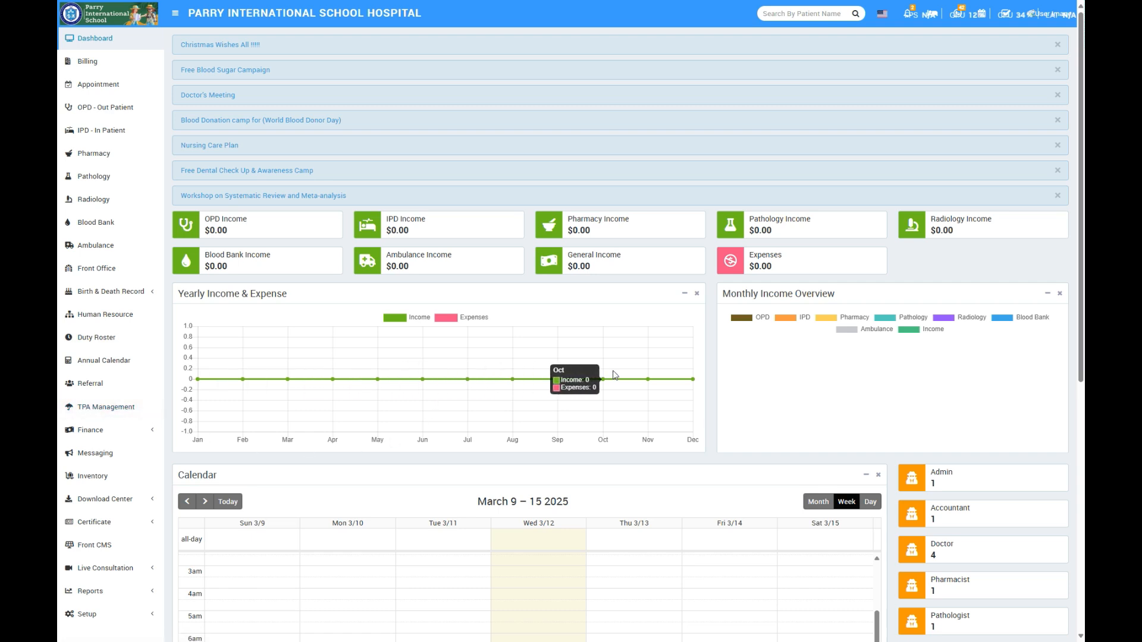
- Examine the dashboard's notices, income and expense cards, charts, weekly calendar and staff role counts
scroll(475, 356, "down", 7)
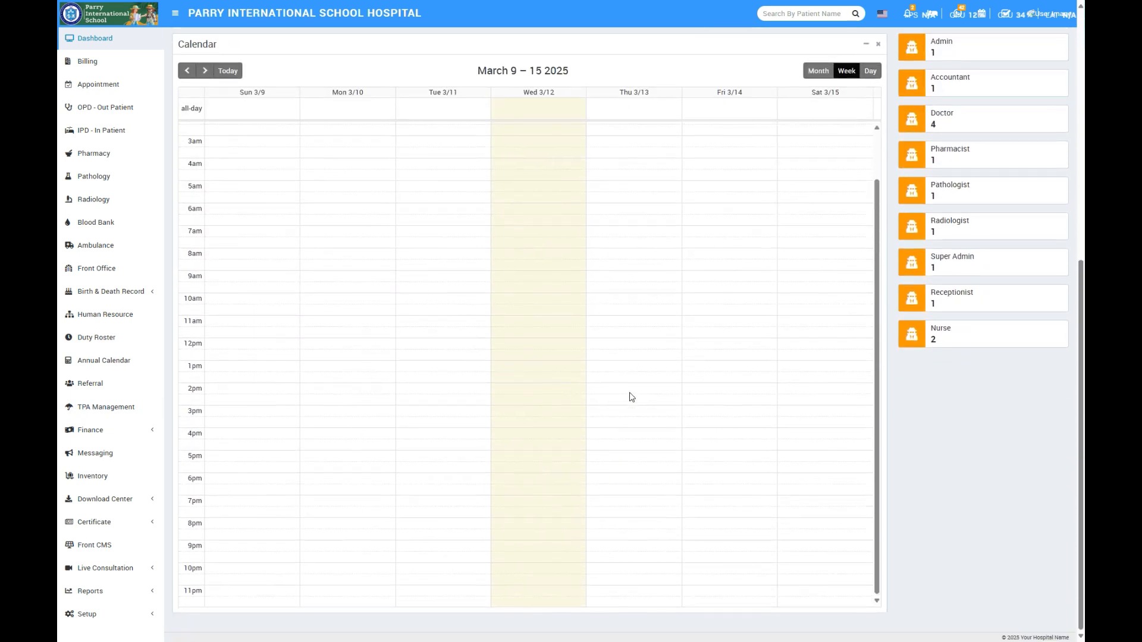
scroll(631, 397, "up", 1)
scroll(928, 464, "up", 7)
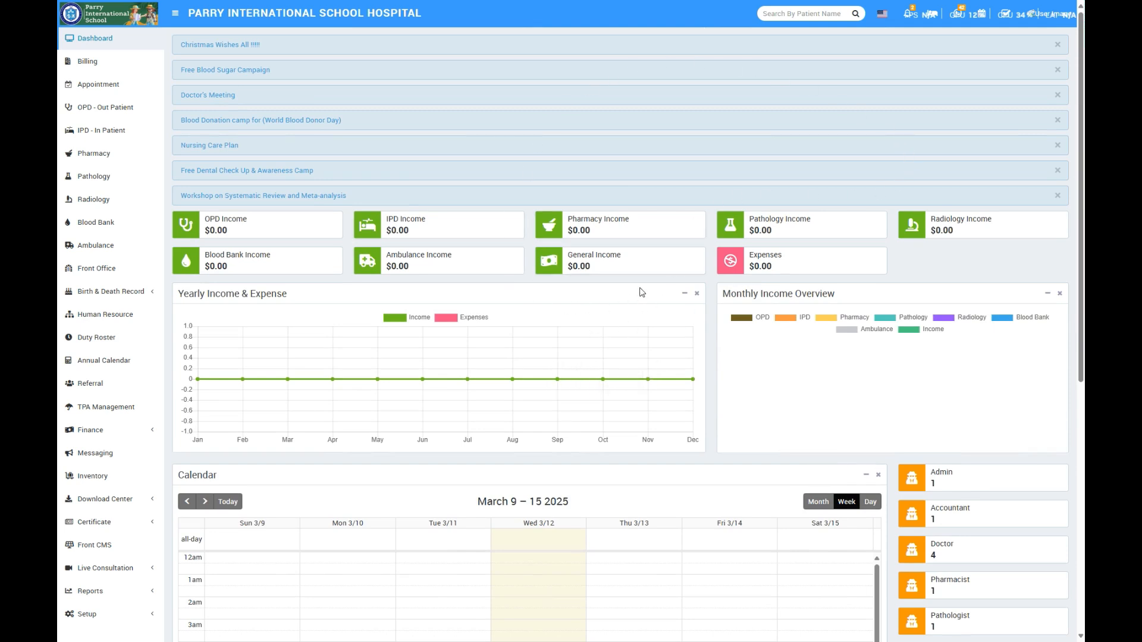
scroll(951, 452, "down", 3)
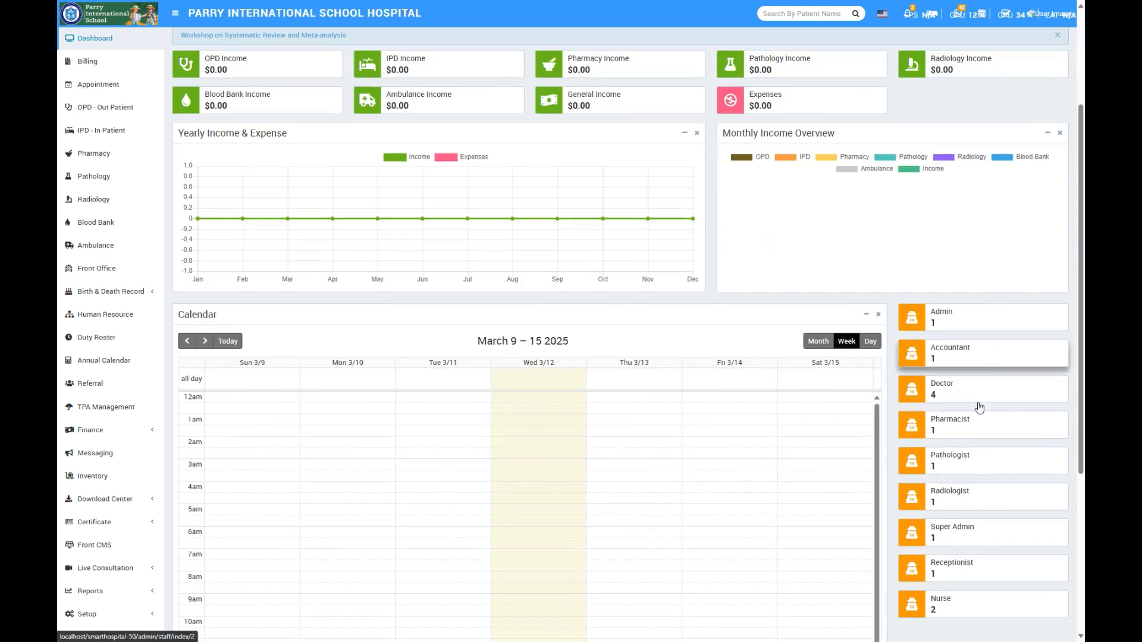
scroll(758, 276, "up", 3)
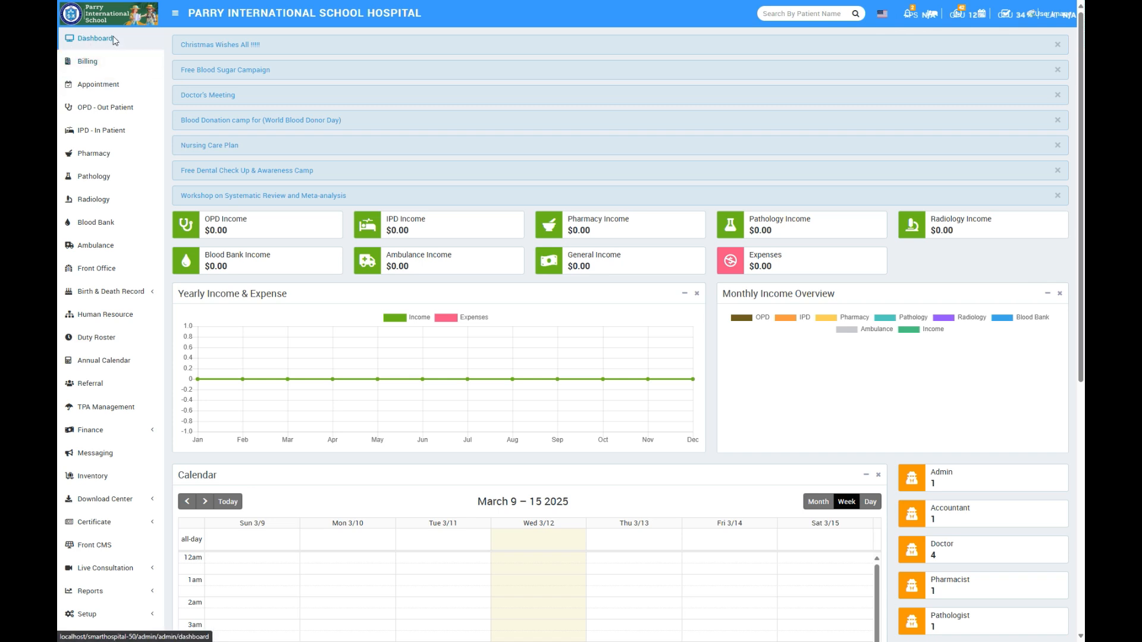
left_click(95, 38)
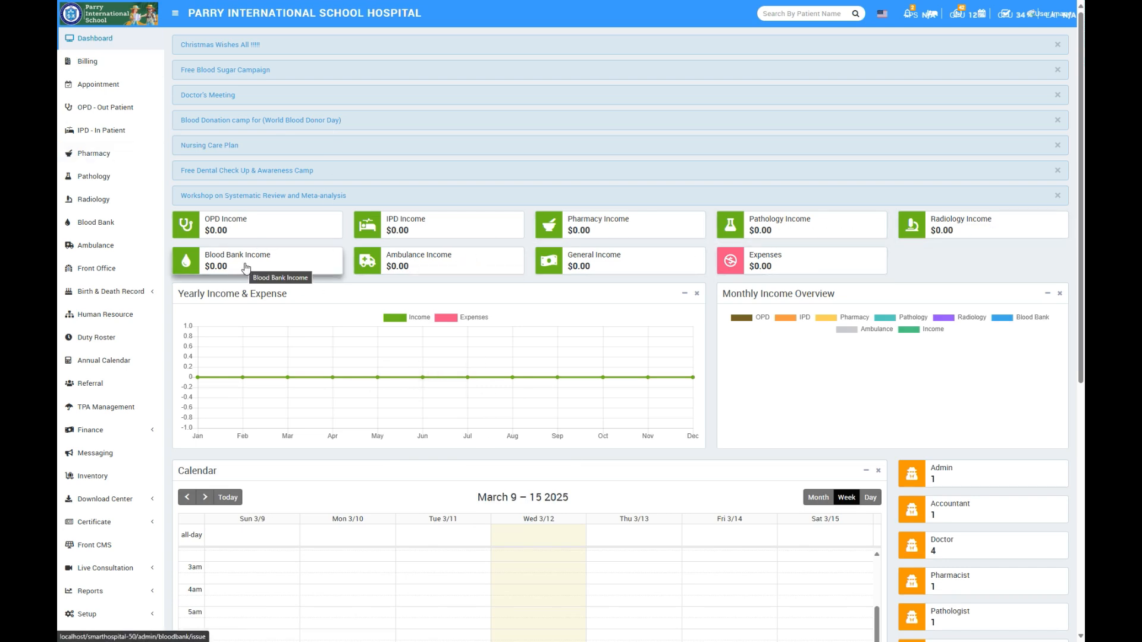
scroll(271, 272, "down", 1)
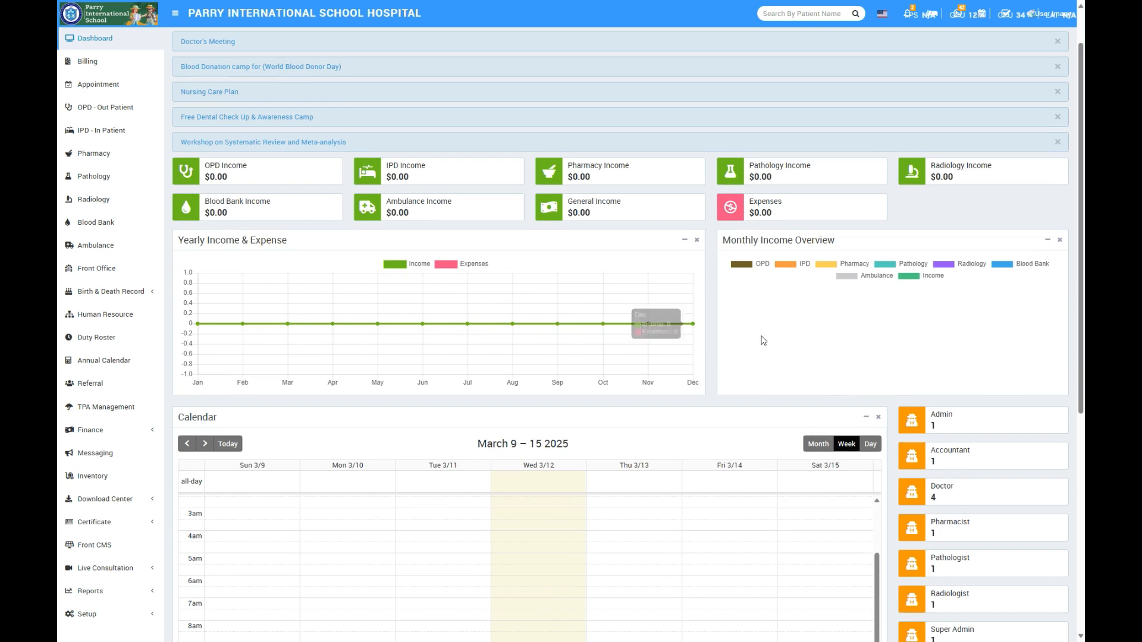
scroll(690, 414, "down", 1)
scroll(688, 414, "down", 5)
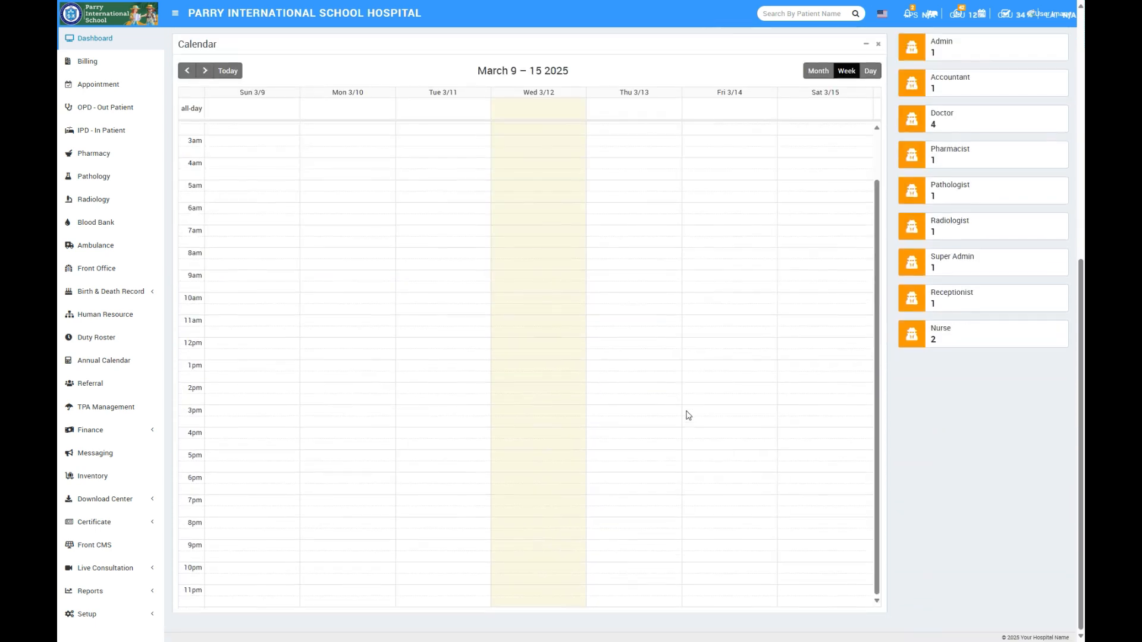
scroll(432, 365, "up", 3)
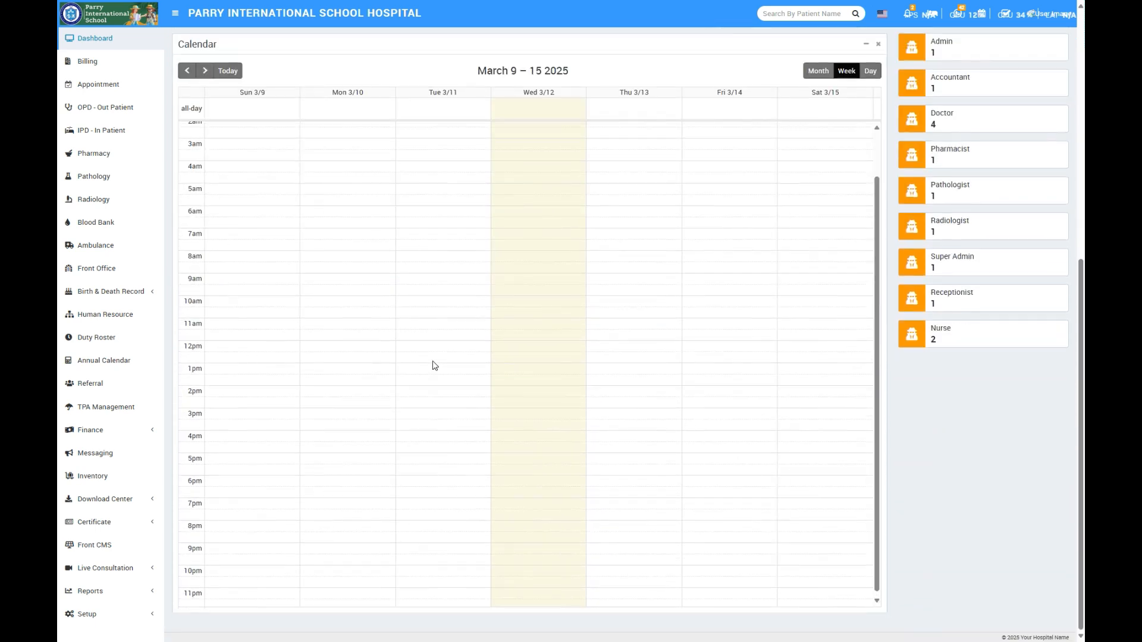
scroll(101, 247, "up", 7)
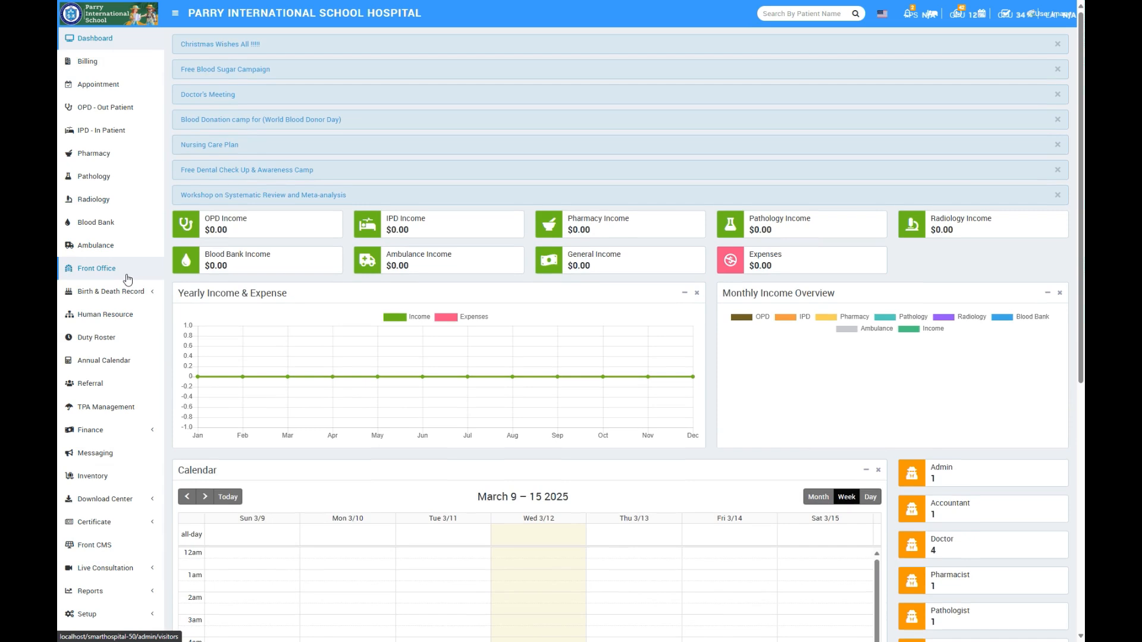
scroll(127, 280, "down", 1)
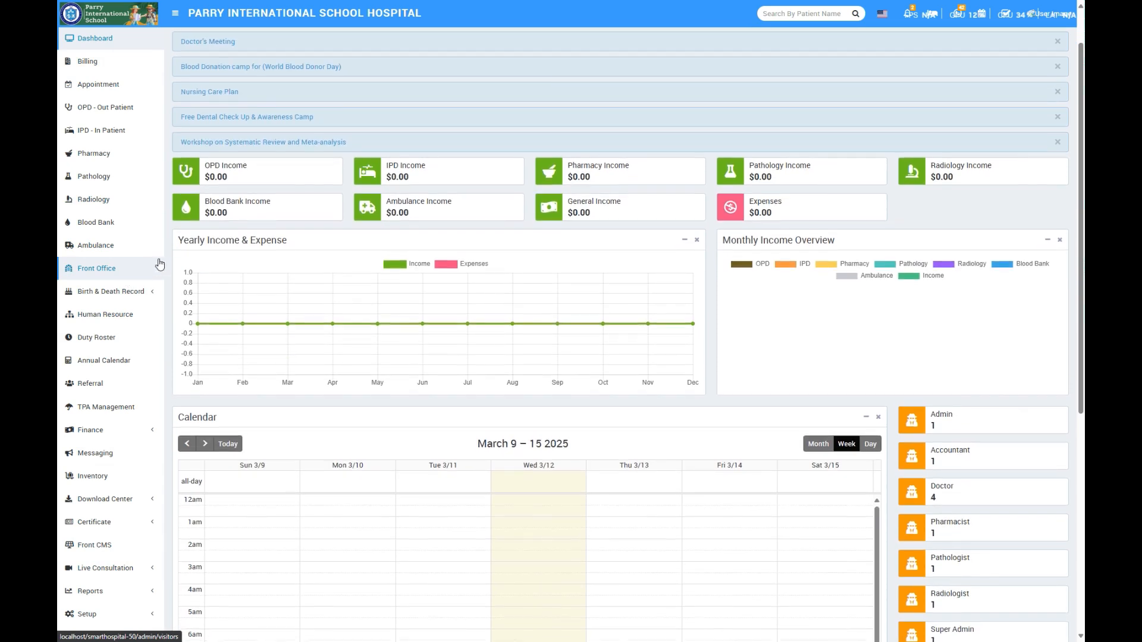
scroll(163, 275, "up", 1)
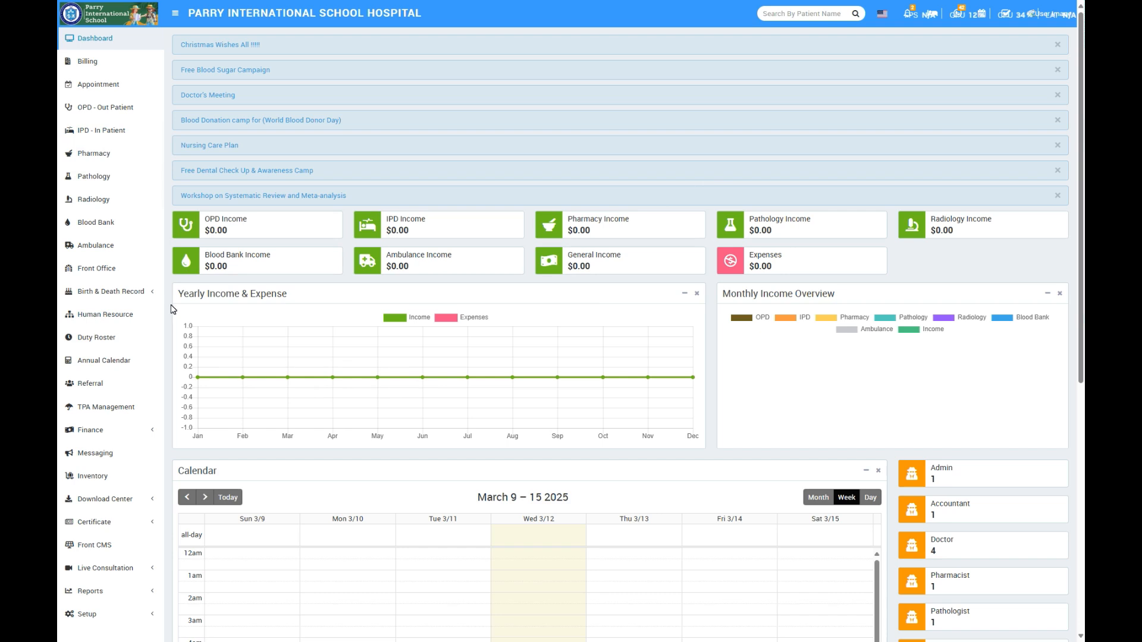
scroll(171, 309, "down", 3)
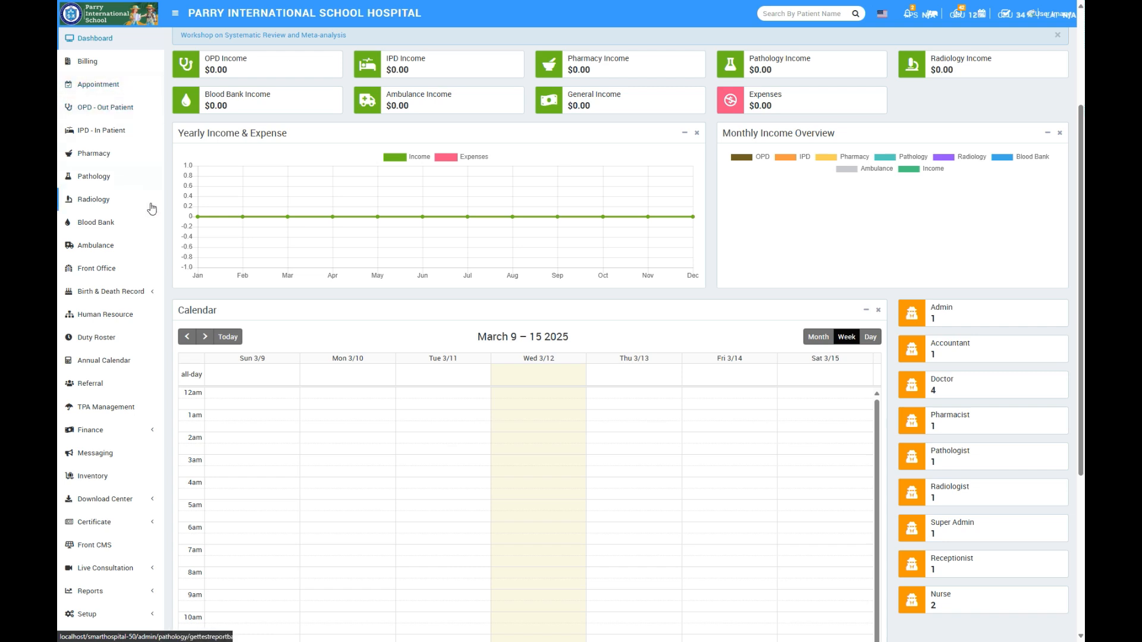
scroll(168, 235, "down", 1)
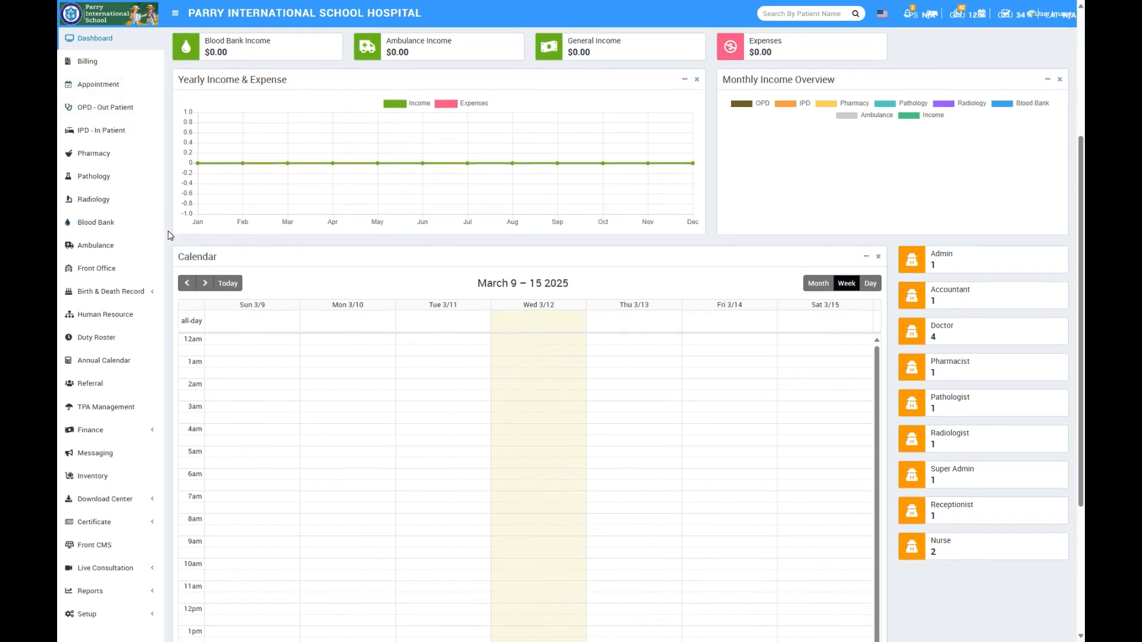
scroll(168, 235, "down", 1)
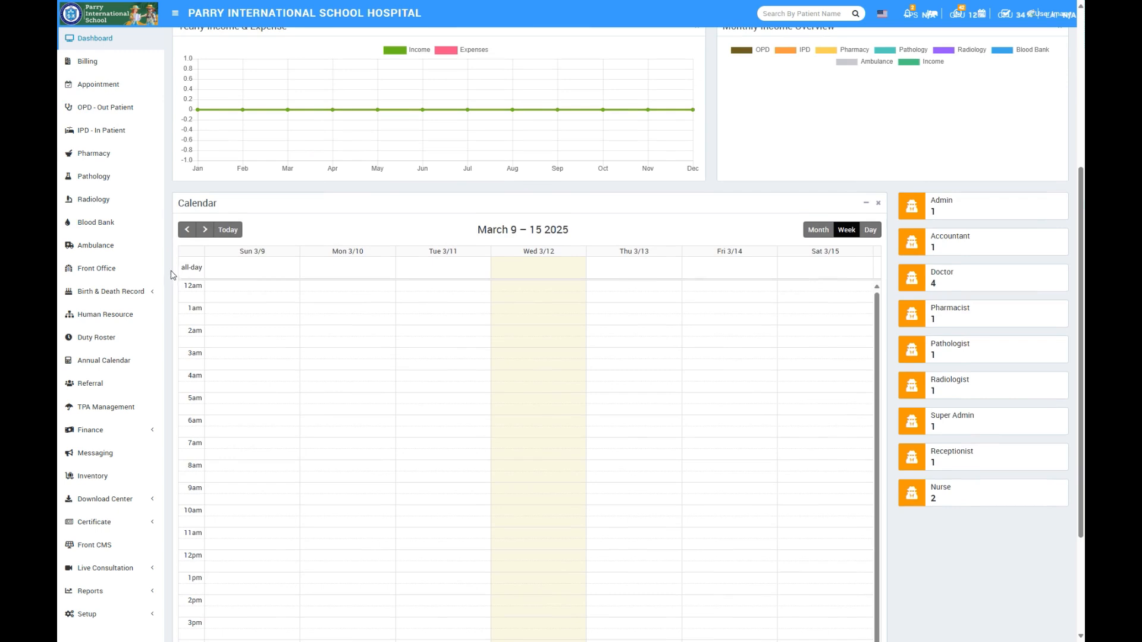
scroll(169, 287, "down", 1)
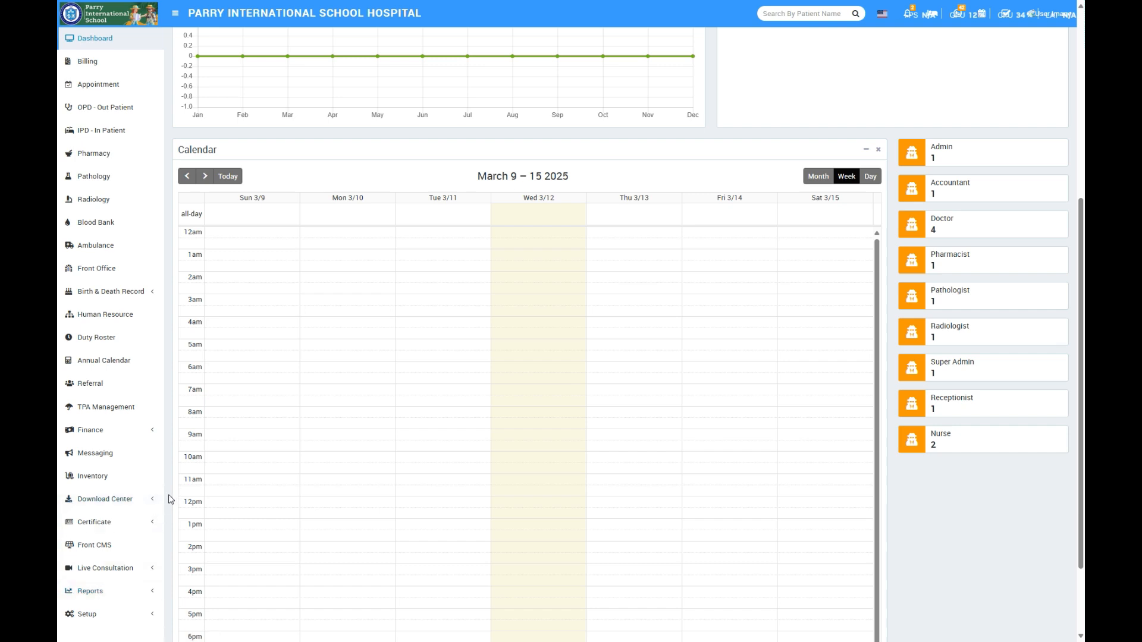
- Open the patient list in the Setup section
left_click(106, 613)
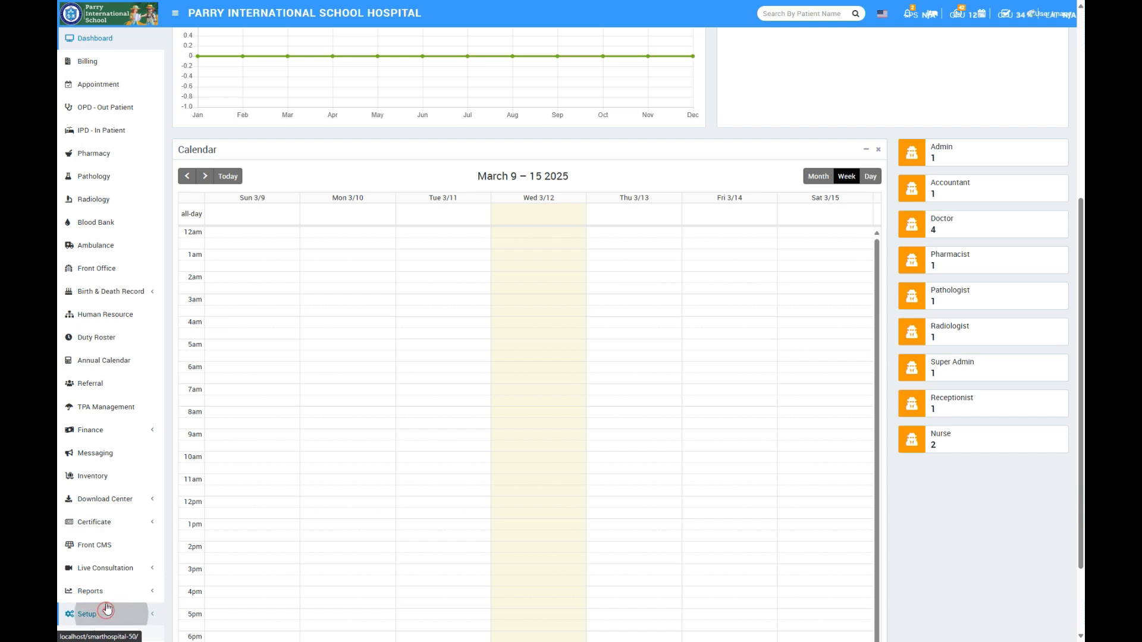
scroll(113, 462, "down", 4)
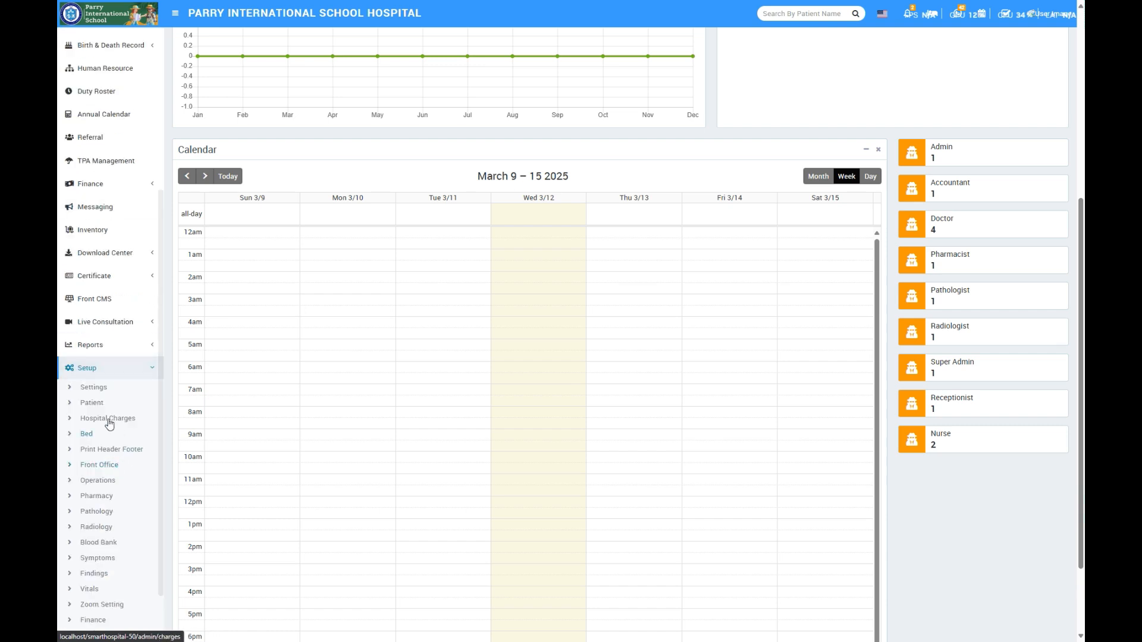
left_click(93, 404)
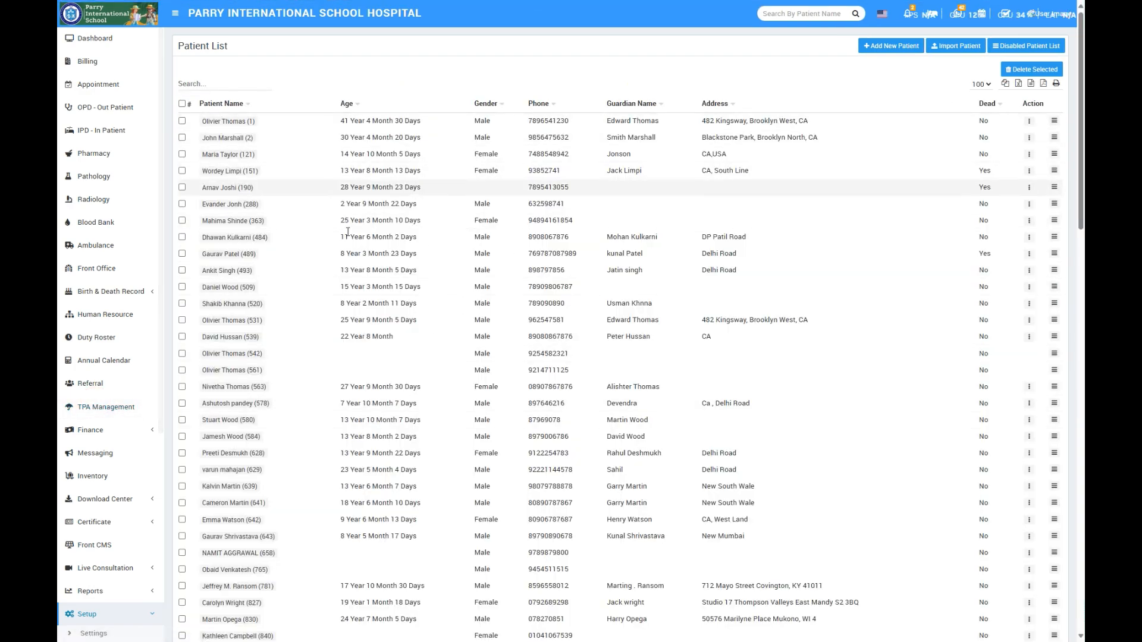
- Look through the patient list and view the blank Add Patient form, closing it without saving
scroll(423, 442, "down", 6)
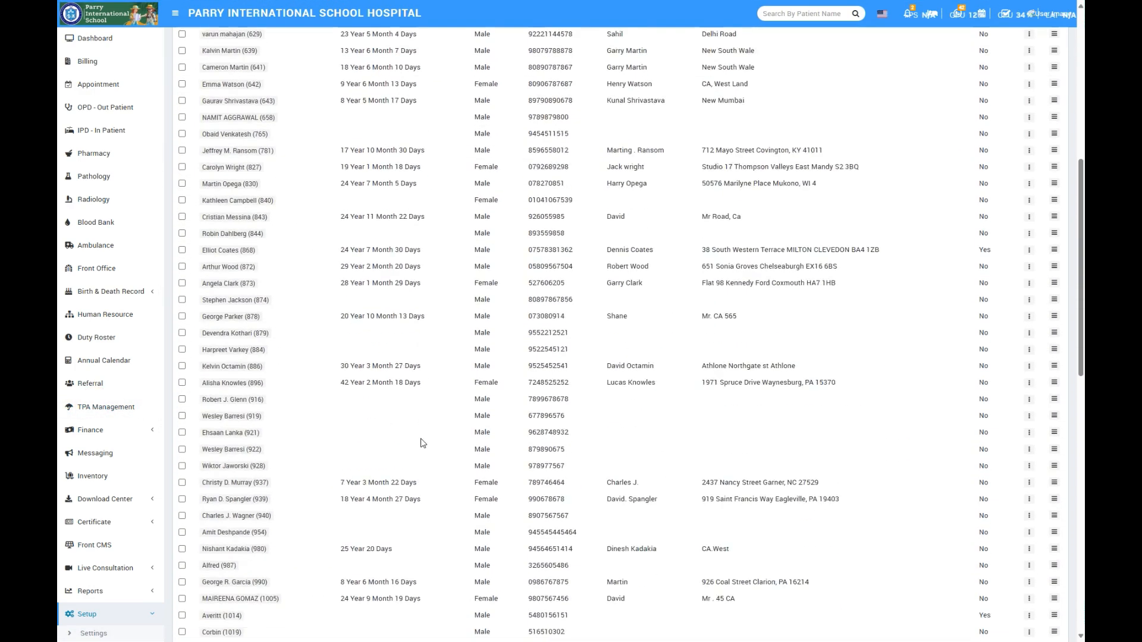
scroll(423, 443, "up", 6)
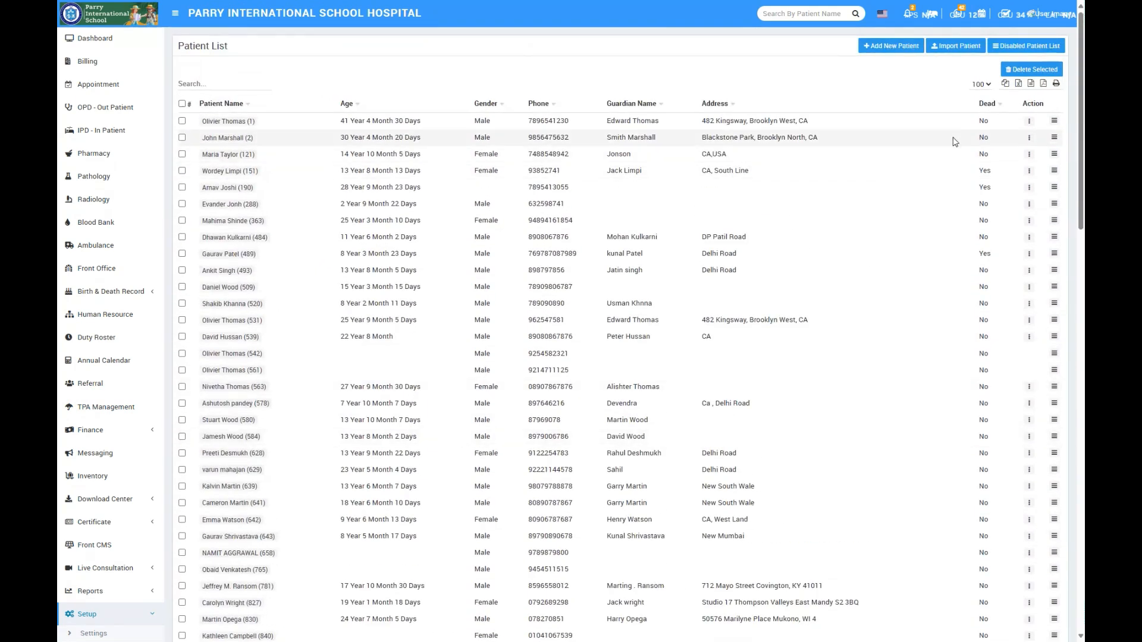
left_click(885, 52)
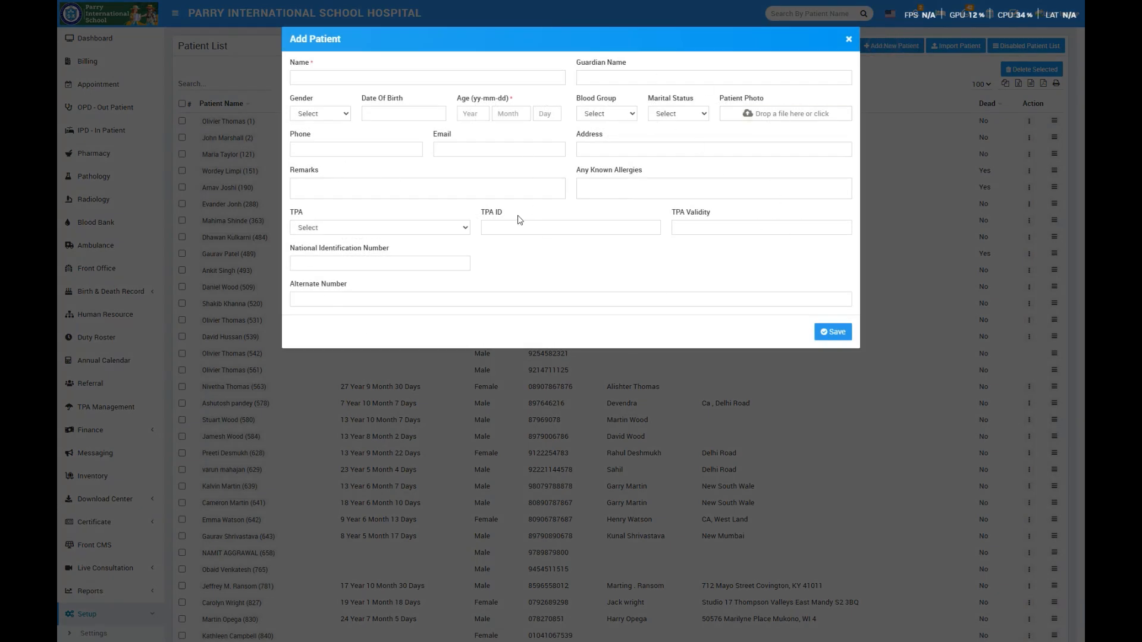
left_click(848, 40)
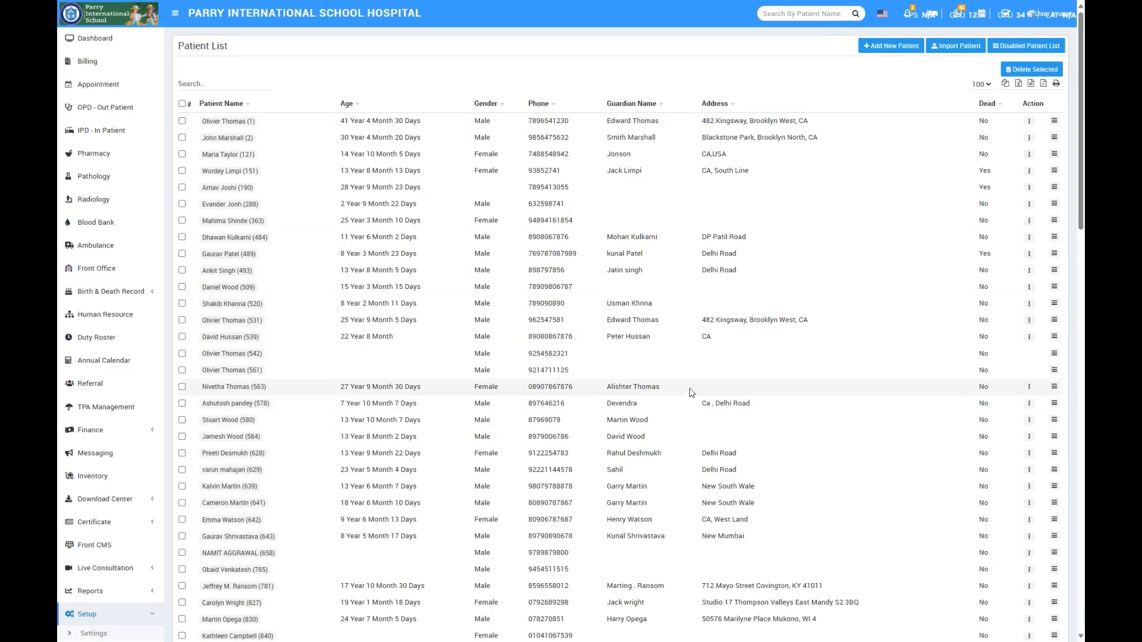
- Examine the first listed patient's details and visit report, from OPD and IPD to blood bank and ambulance records, and close them
left_click(1054, 122)
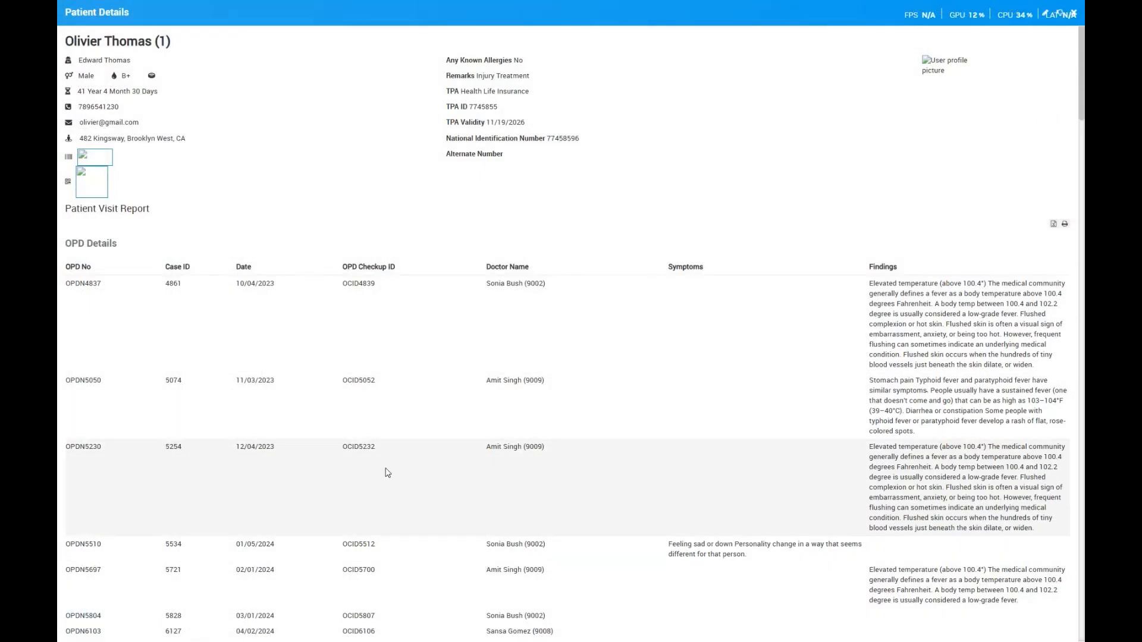
scroll(366, 344, "down", 9)
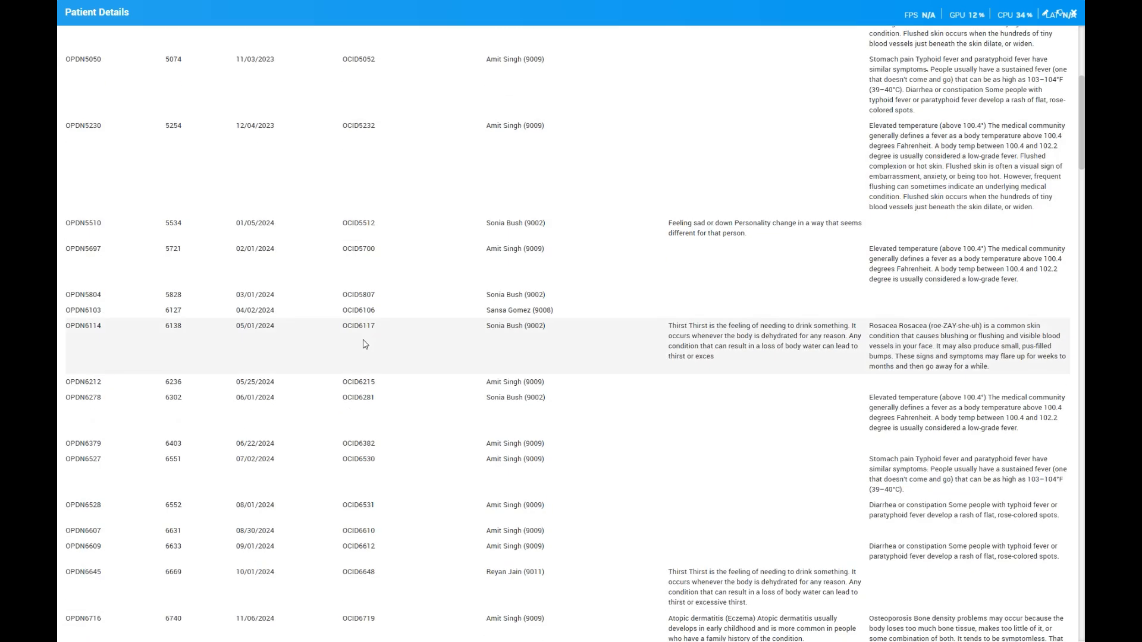
scroll(366, 344, "down", 9)
scroll(366, 344, "up", 18)
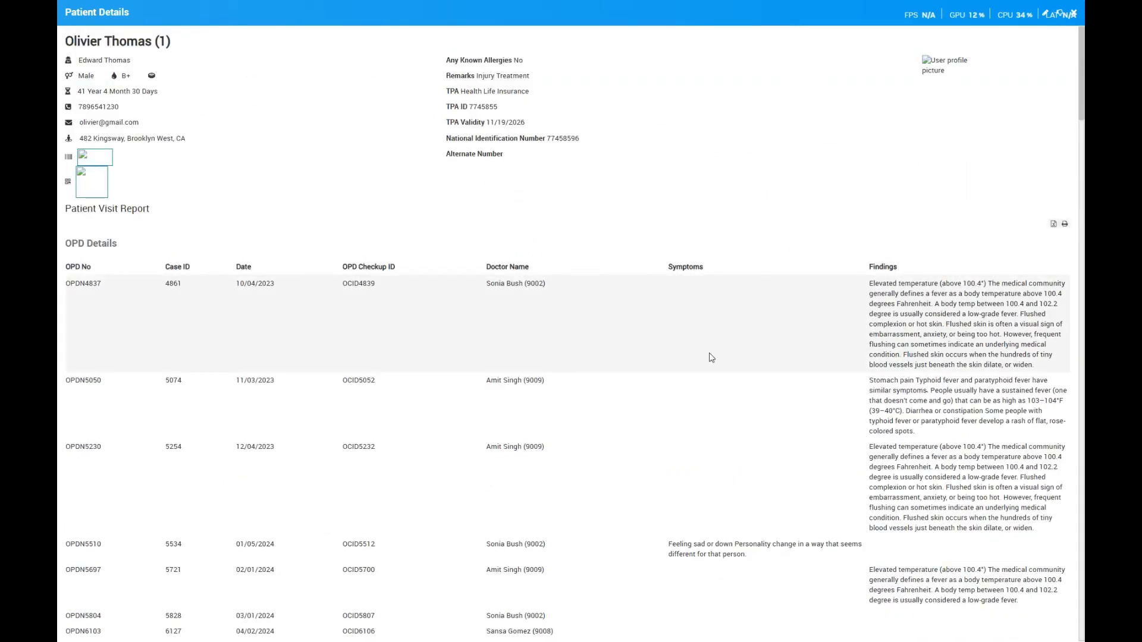
scroll(744, 365, "down", 5)
scroll(868, 236, "up", 4)
scroll(753, 364, "down", 20)
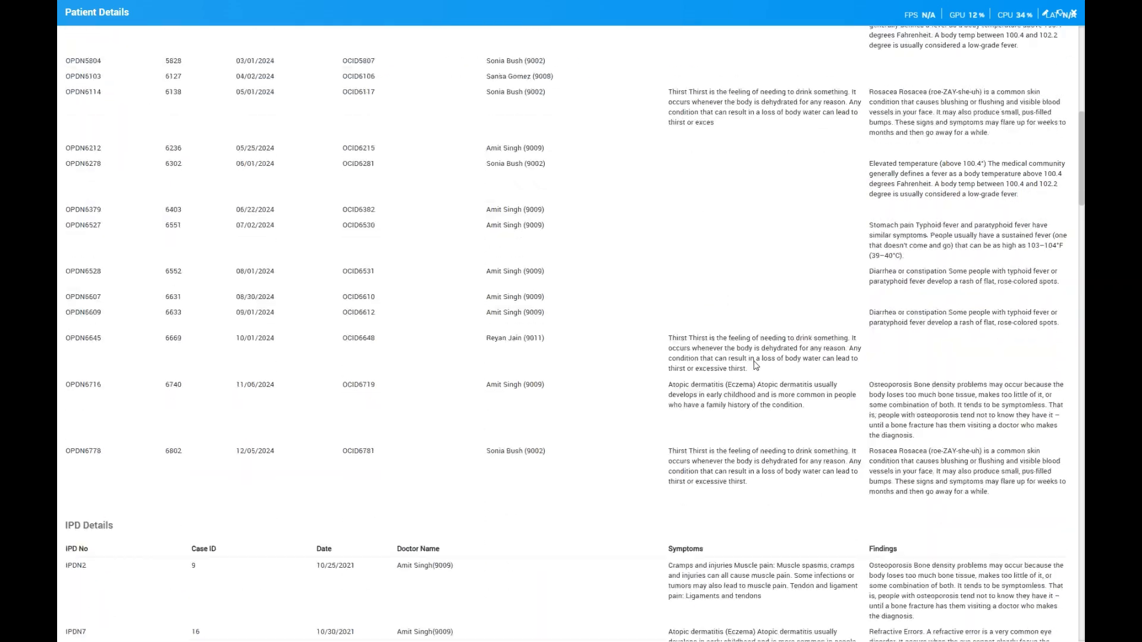
scroll(755, 366, "down", 20)
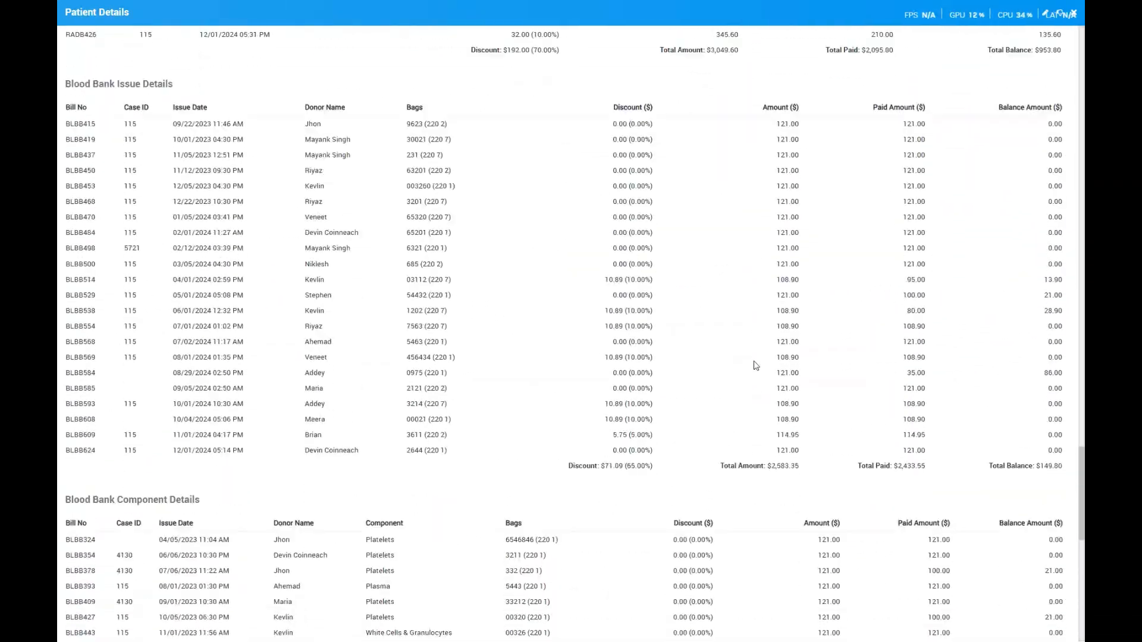
scroll(756, 366, "up", 20)
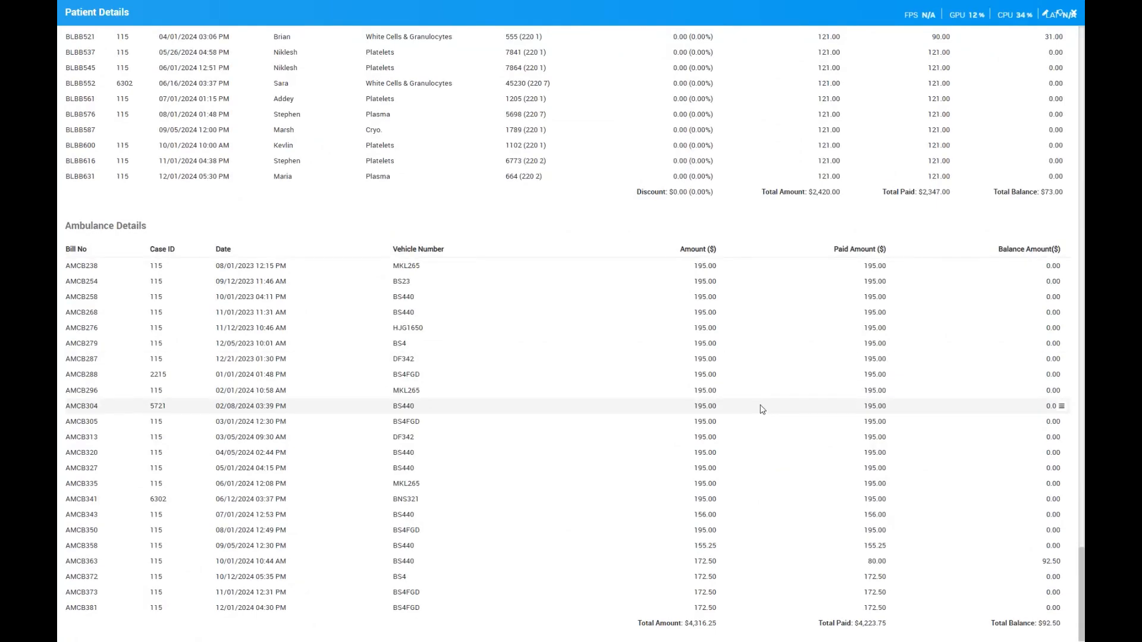
scroll(762, 409, "up", 15)
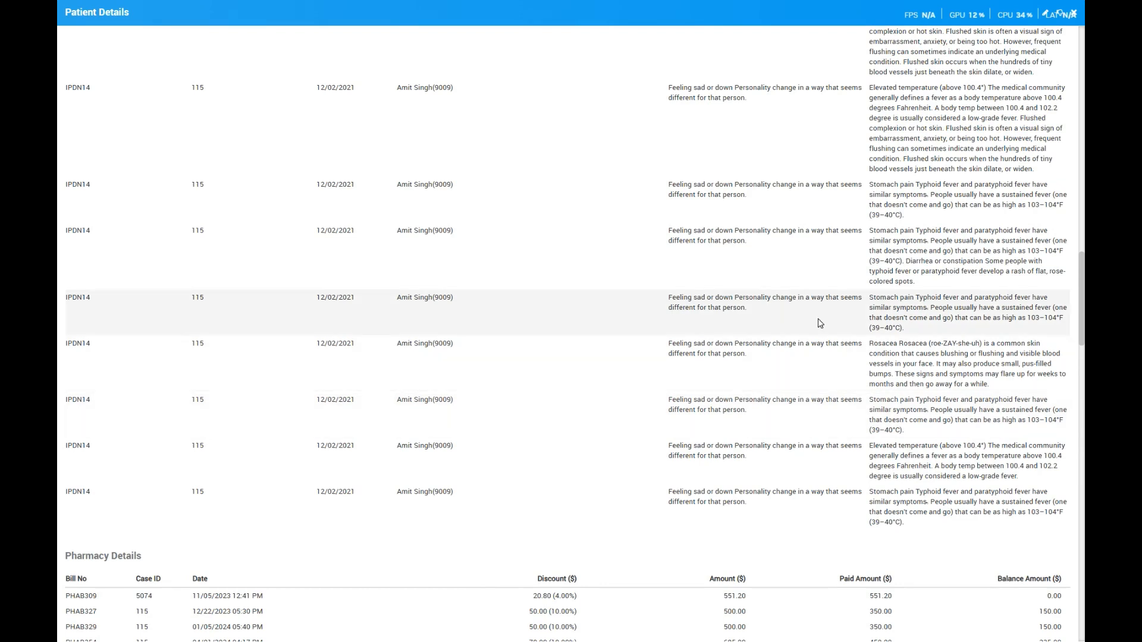
scroll(819, 324, "up", 15)
scroll(819, 323, "up", 1)
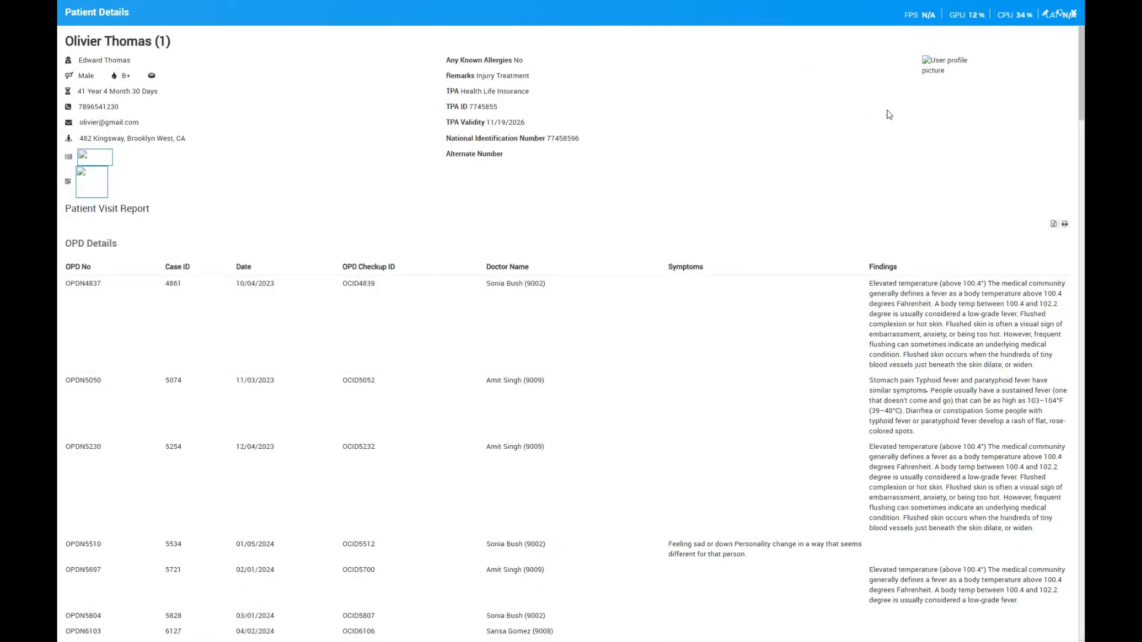
left_click(1076, 14)
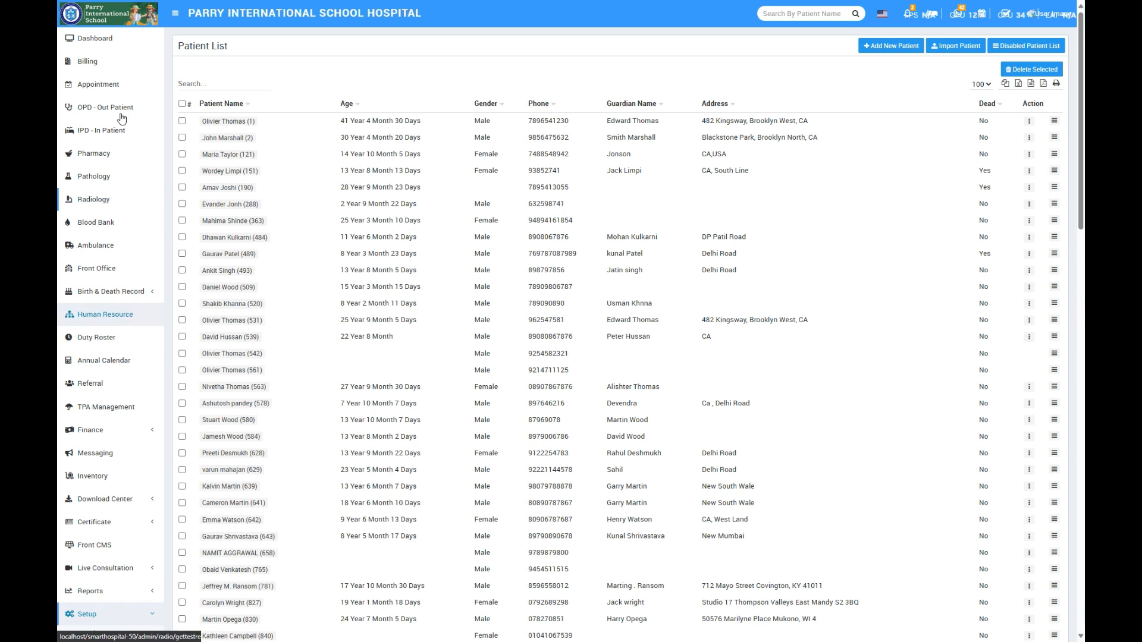
- Open the OPD billing list from the billing modules
left_click(94, 62)
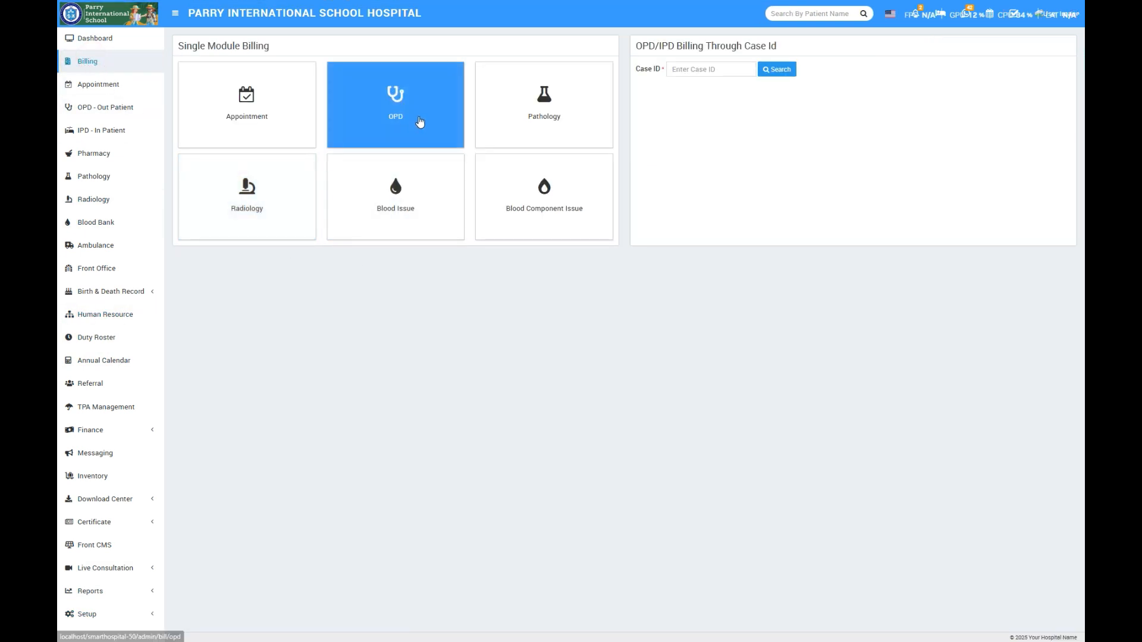
left_click(419, 118)
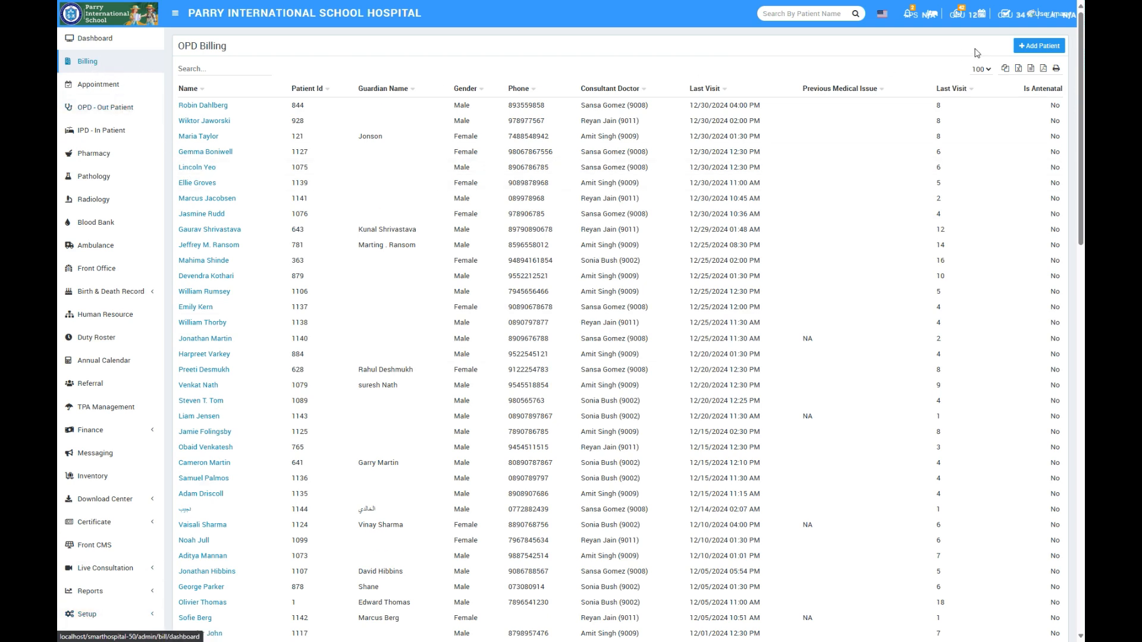
- Try out a new OPD patient form with charge category OPD Consultation Fees and charge Consultation Fees, and close it without saving
left_click(1046, 49)
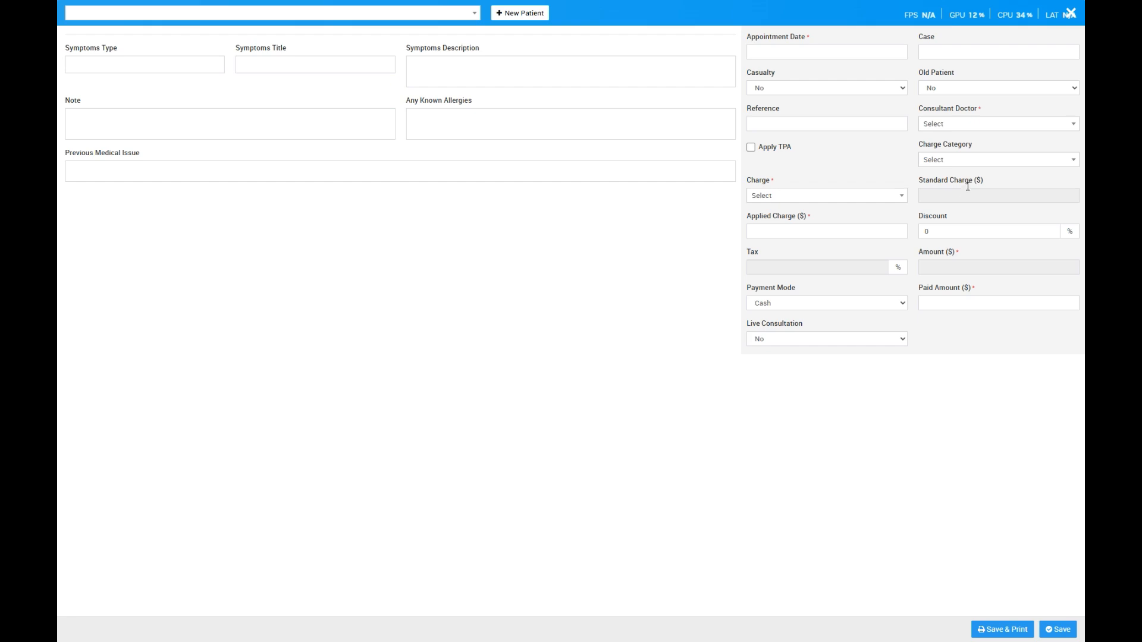
left_click(976, 161)
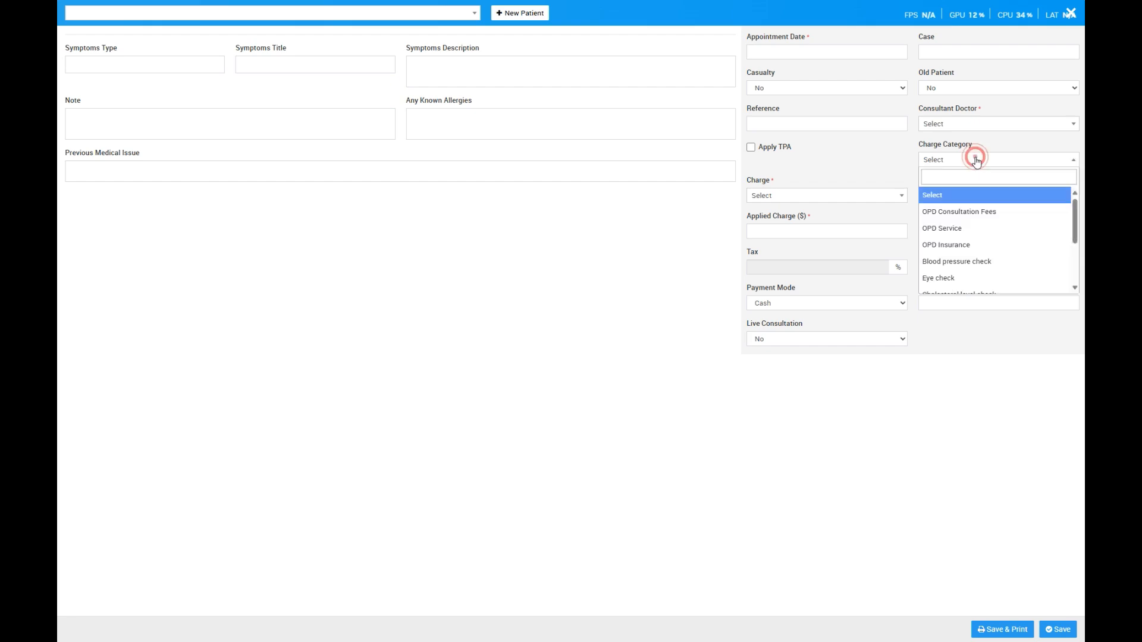
left_click(967, 219)
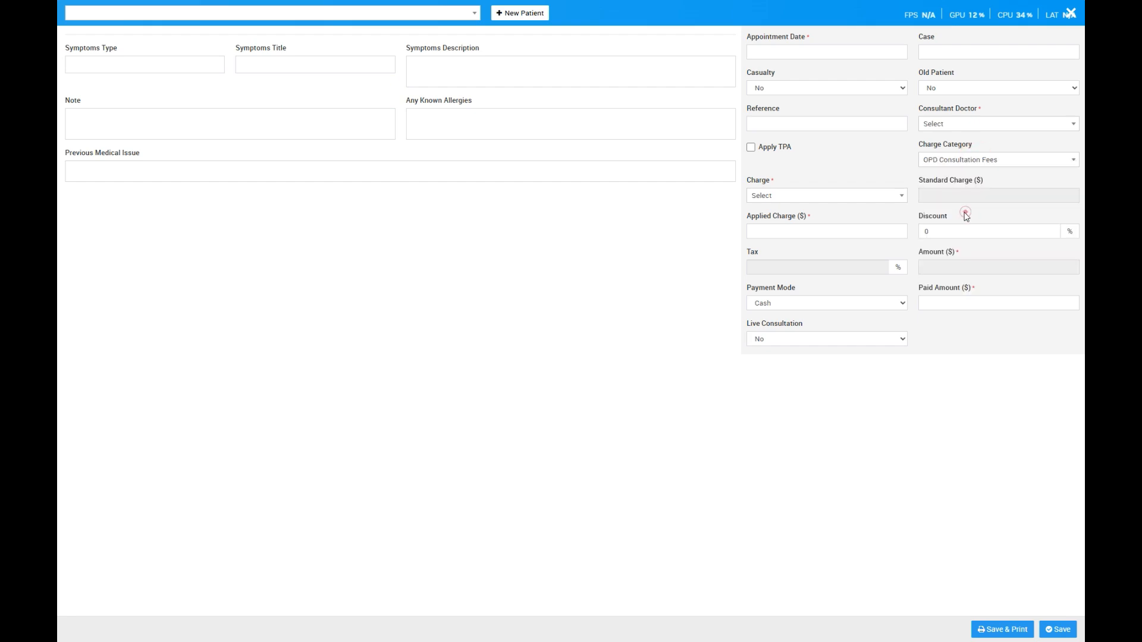
left_click(841, 202)
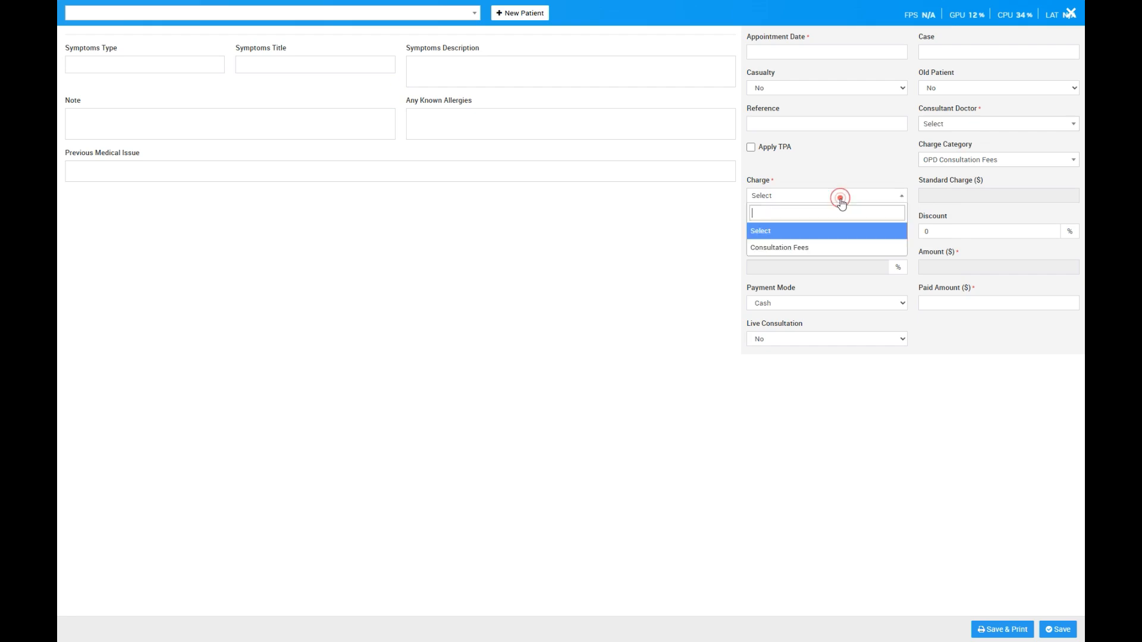
left_click(796, 248)
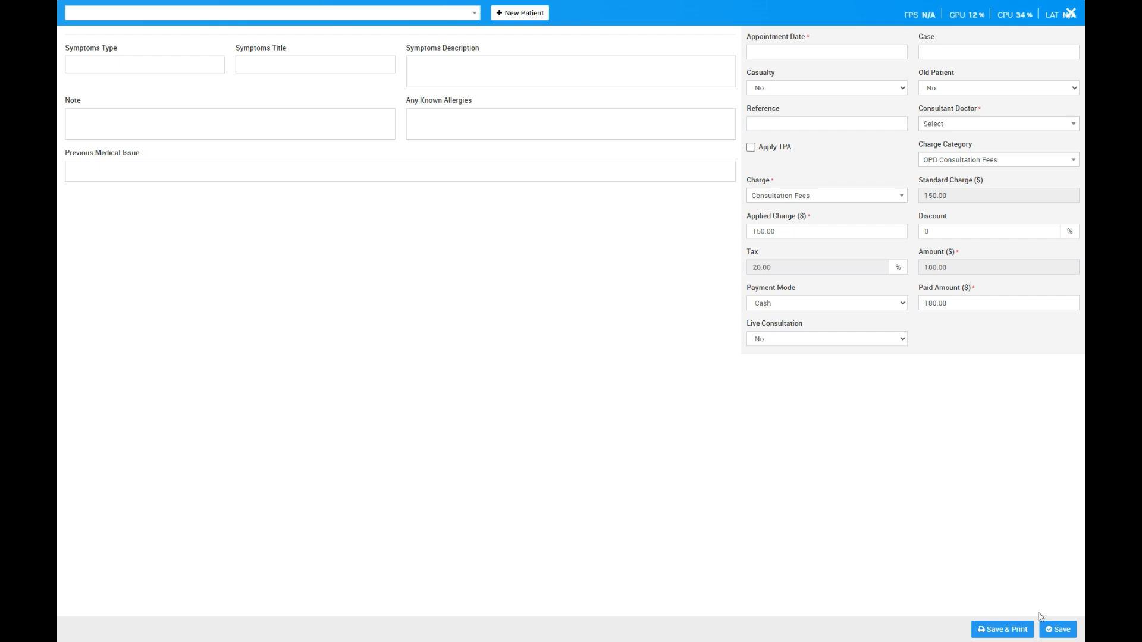
left_click(1070, 12)
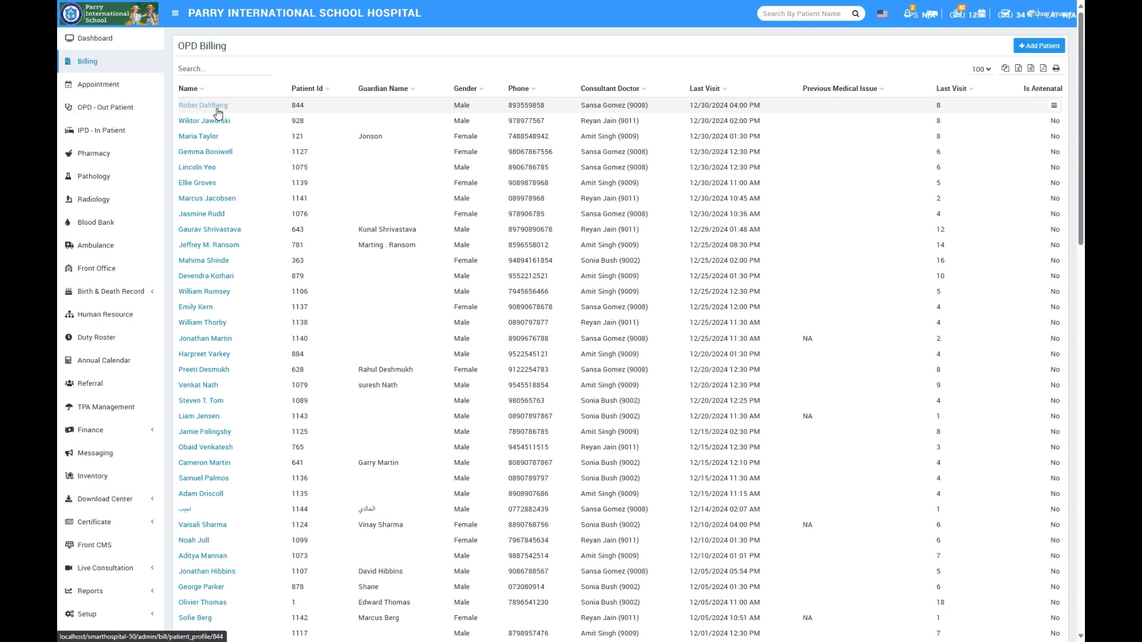
- Open the second listed visit's patient record from the OPD outpatient list
left_click(101, 109)
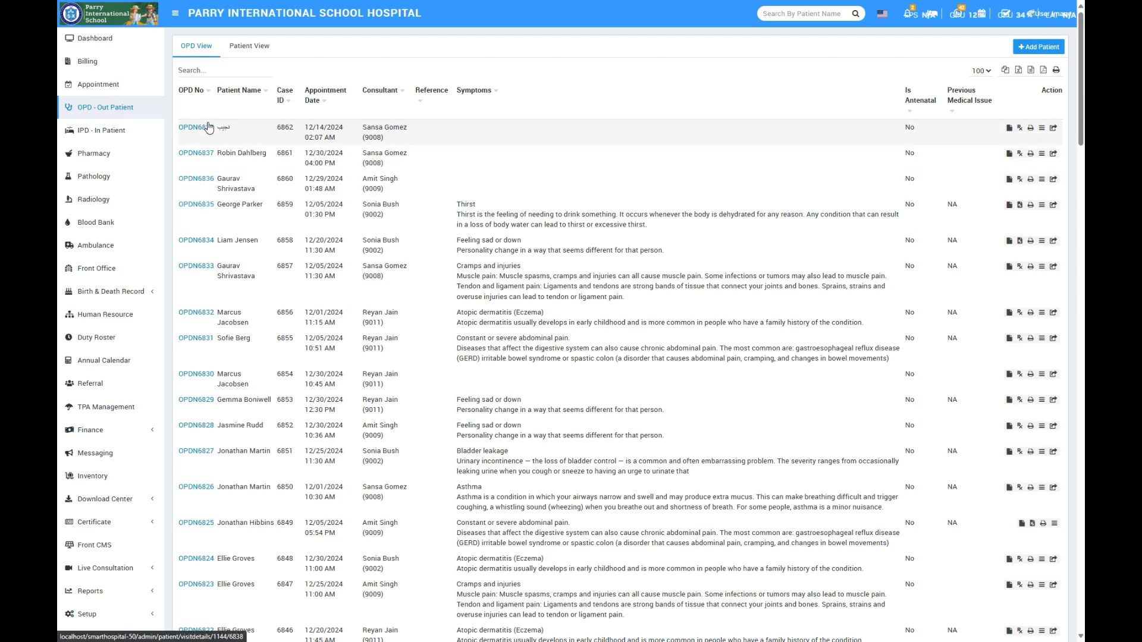
left_click(201, 156)
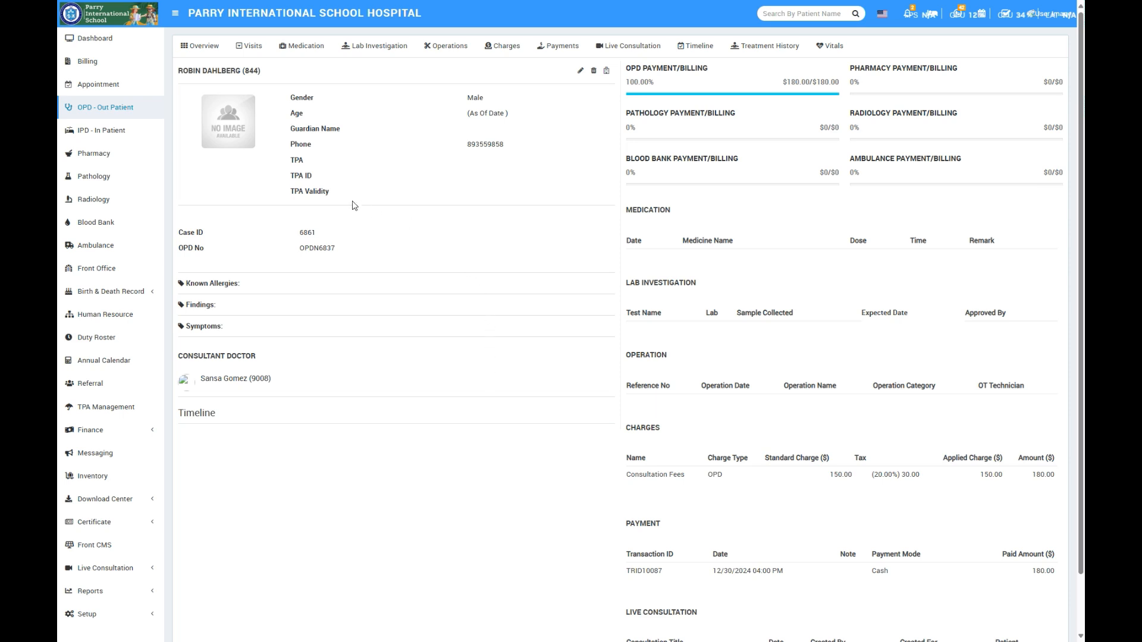
- View the patient's vitals and the vital types available for a new entry, and return to the overview without adding any
left_click(829, 50)
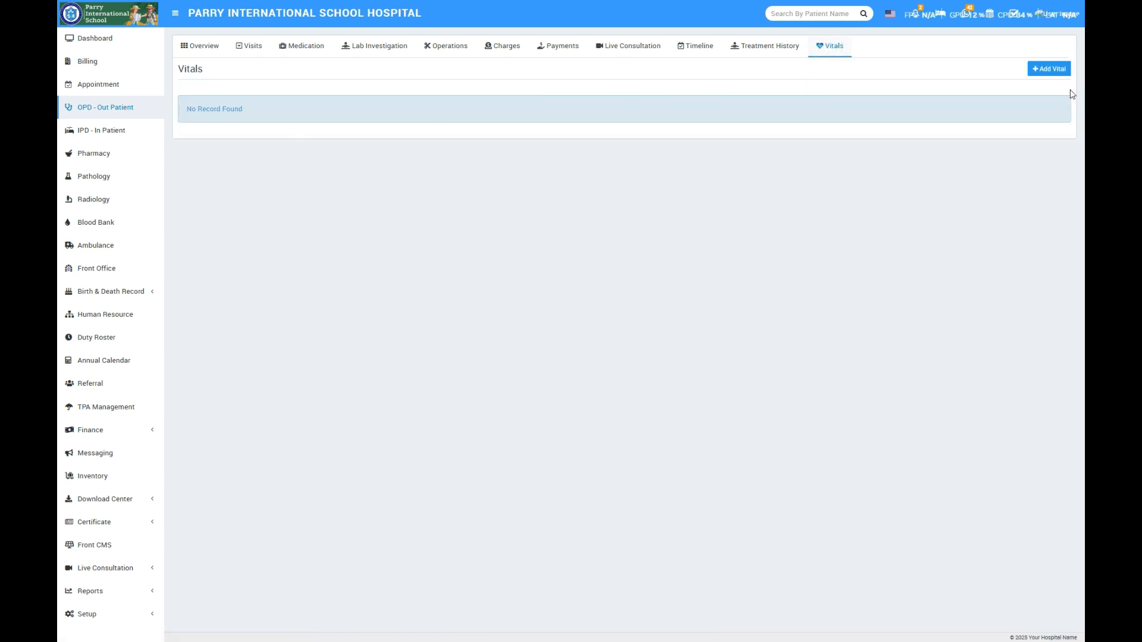
left_click(1045, 70)
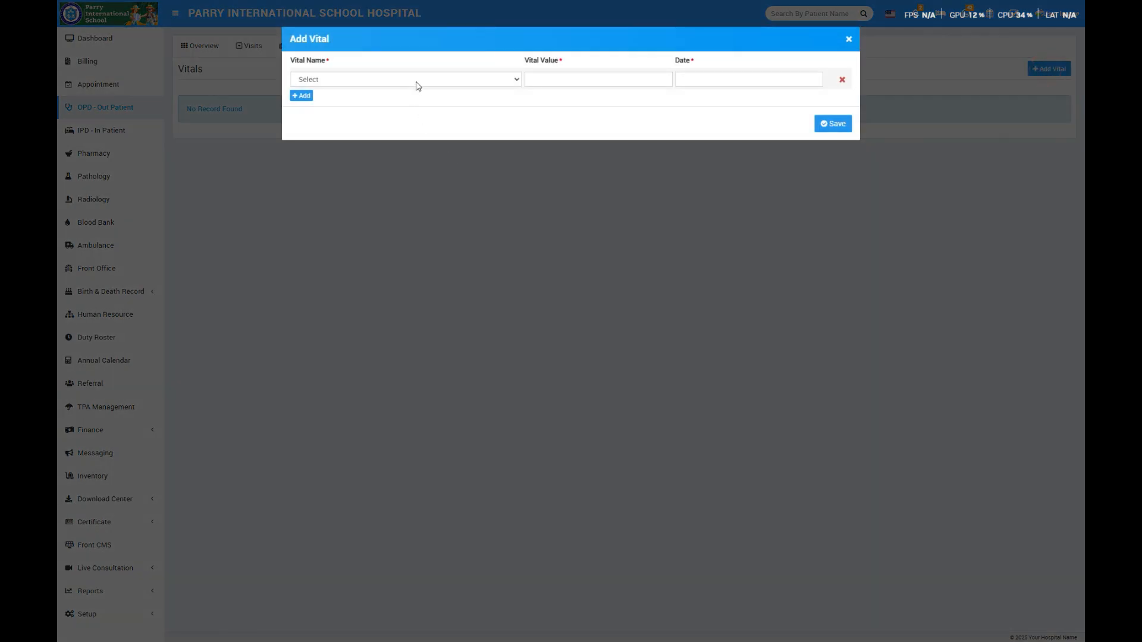
left_click(418, 80)
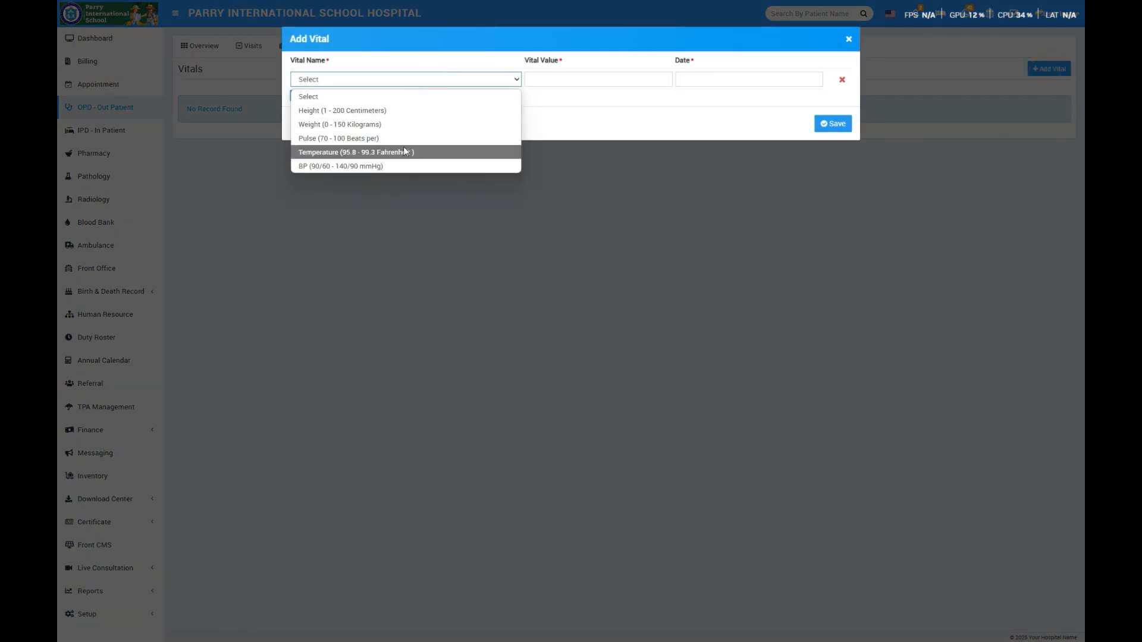
left_click(847, 42)
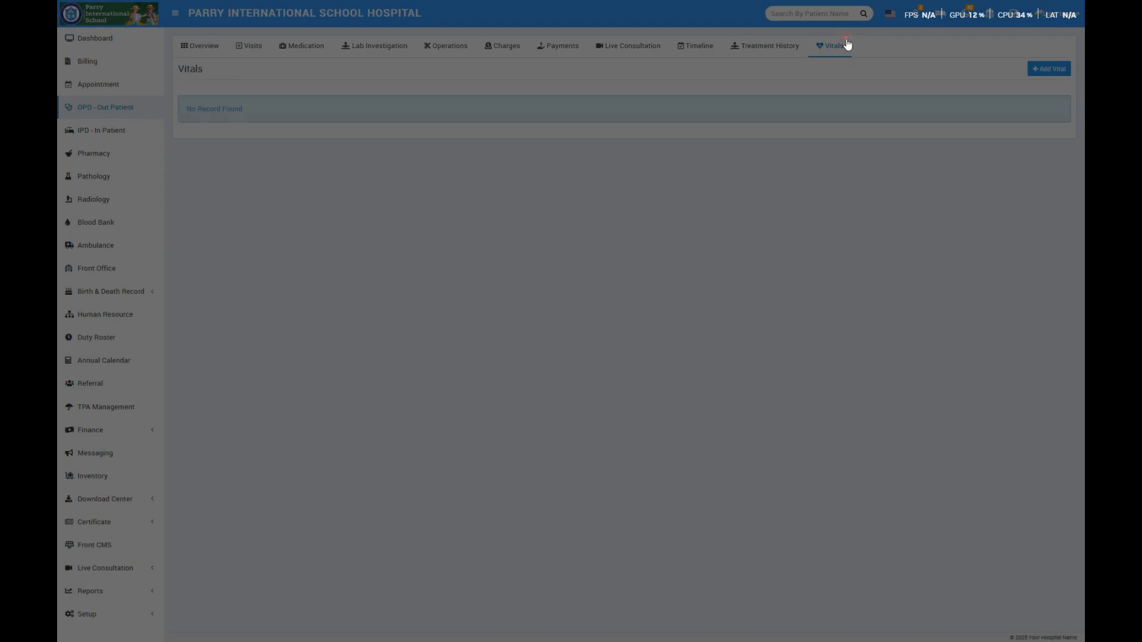
left_click(213, 50)
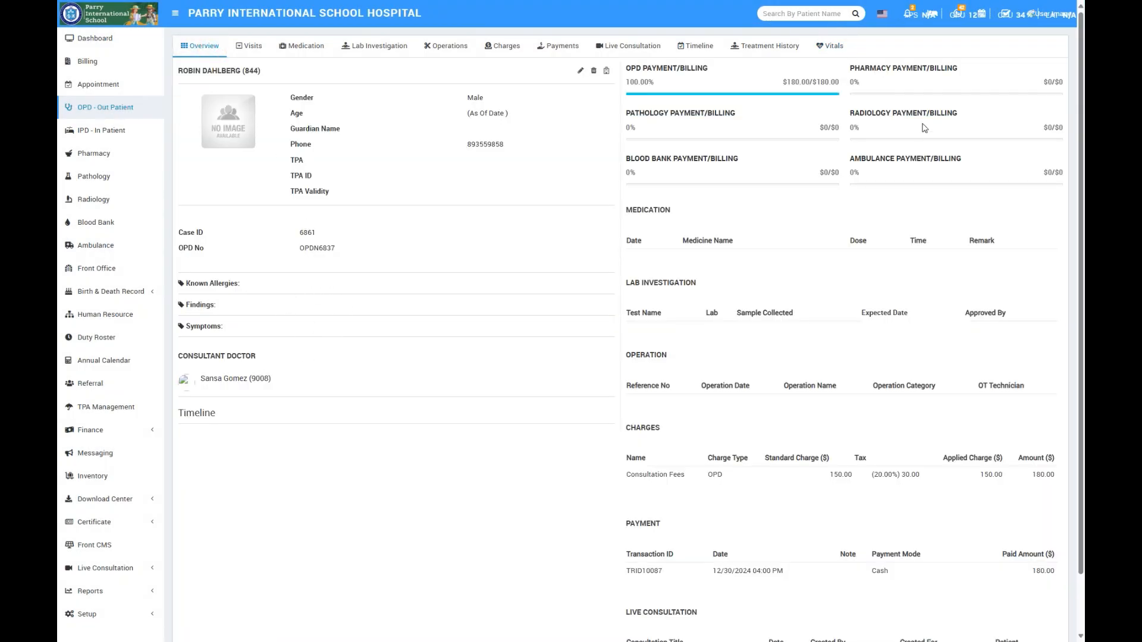
- Add and save a Weight vital of 79 kilograms for the patient, dated 03/12/2025 04:29 PM
left_click(832, 46)
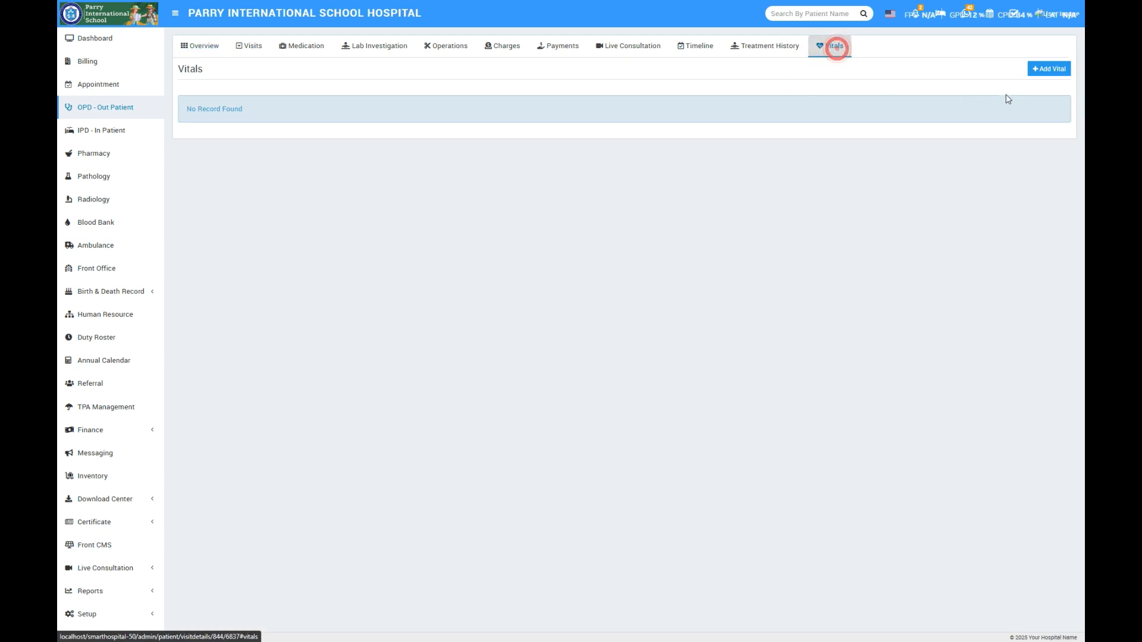
left_click(1041, 69)
left_click(319, 78)
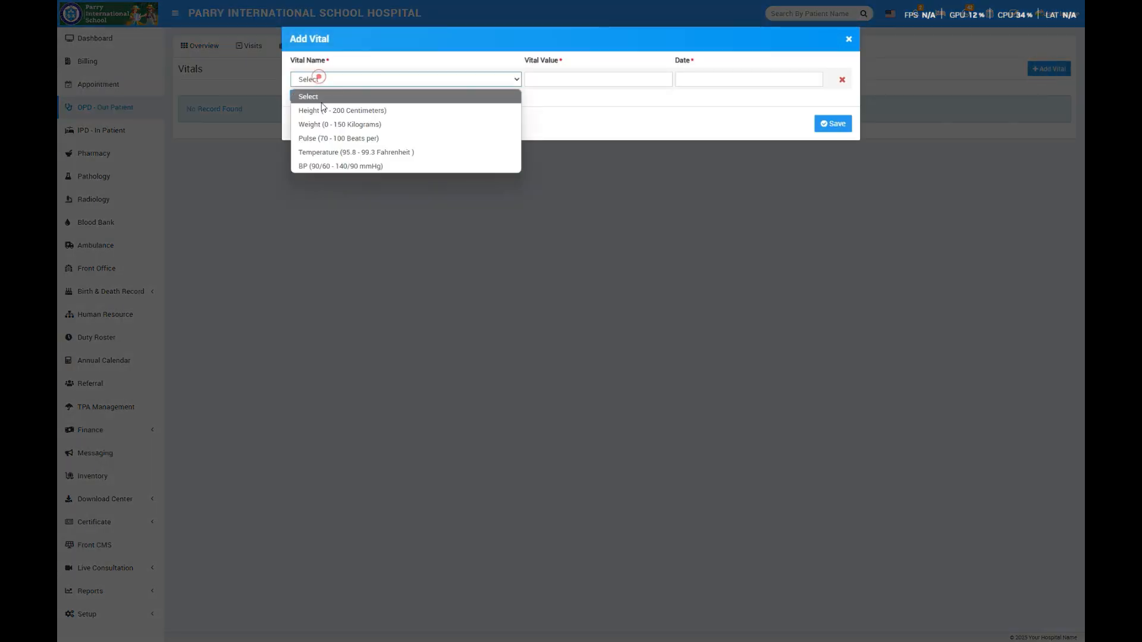
left_click(322, 126)
left_click(617, 84)
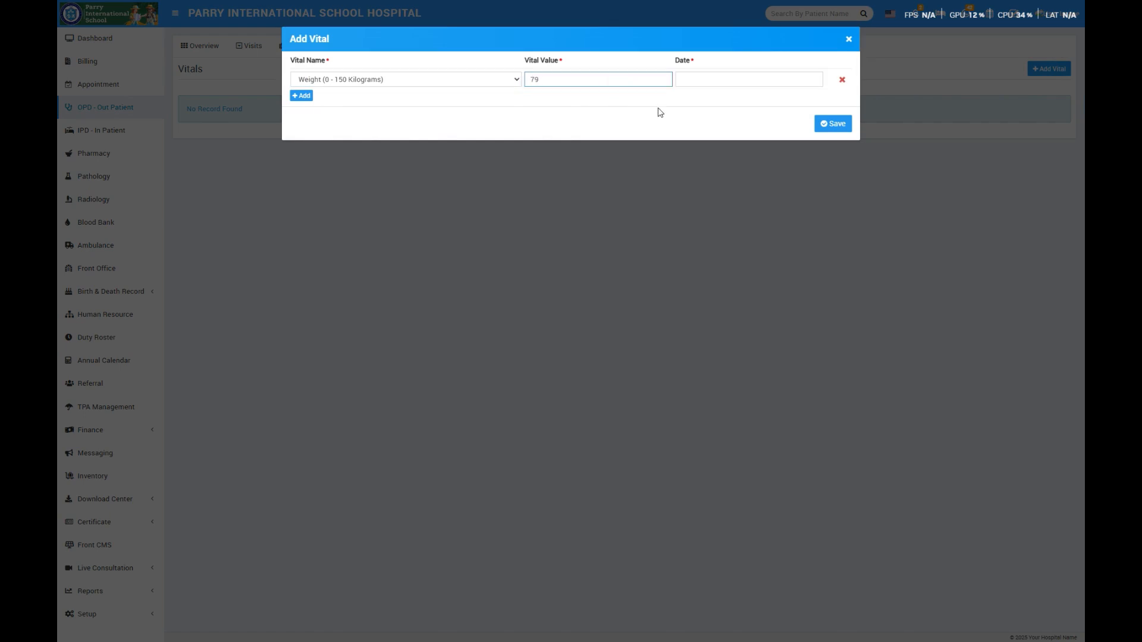
left_click(777, 81)
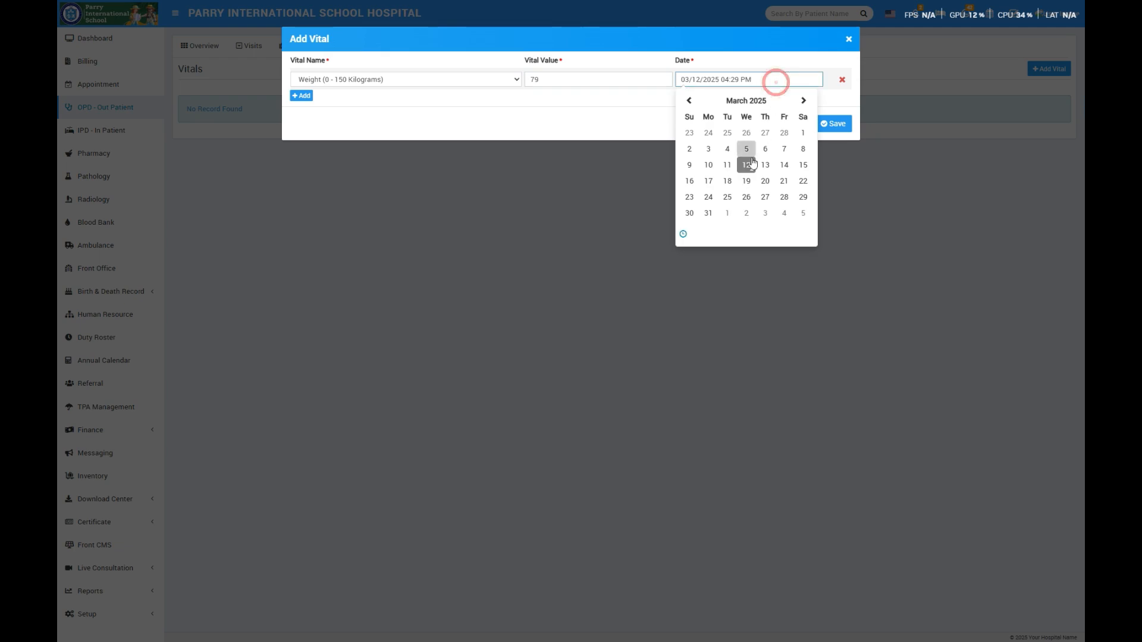
left_click(607, 126)
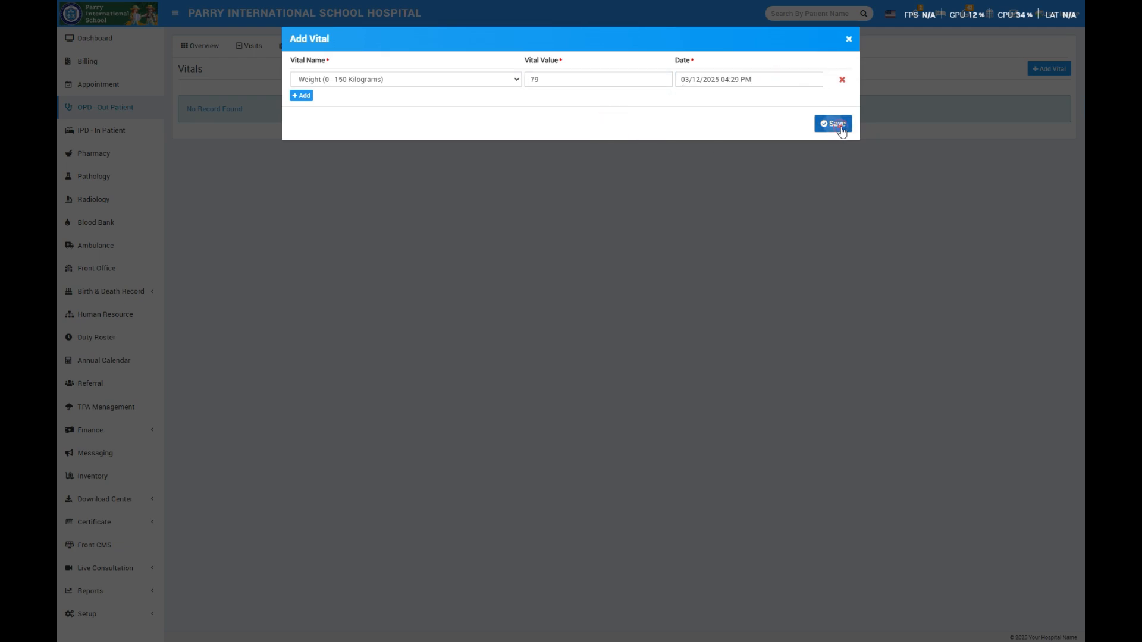
left_click(834, 123)
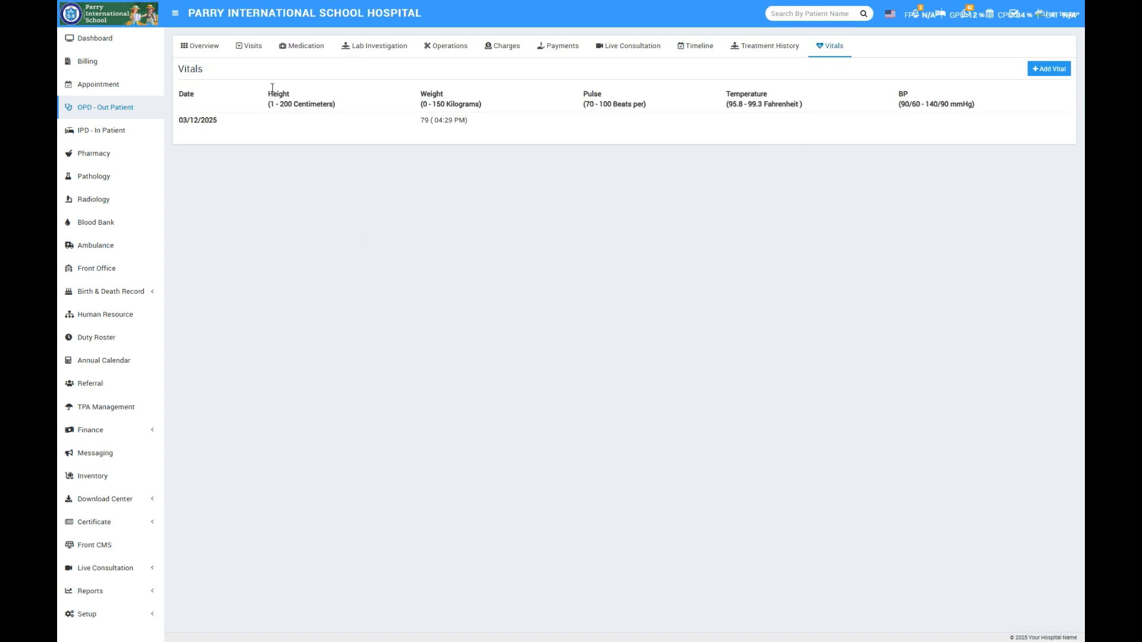
- Examine the current vitals entry and its recorded time in the patient's overview
left_click(213, 46)
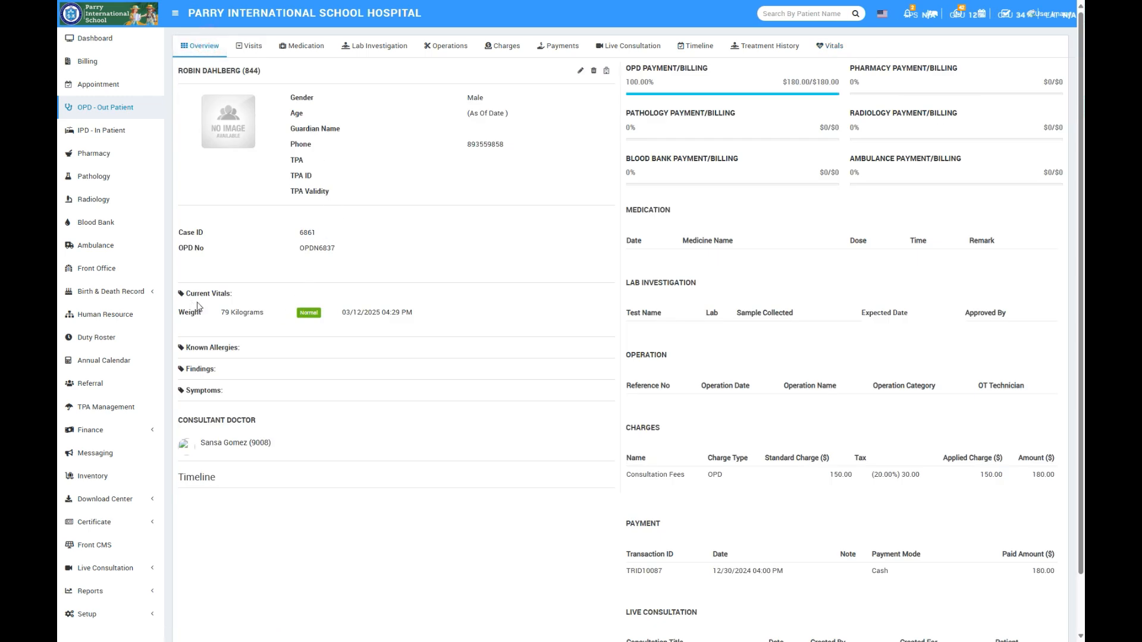
left_click_drag(219, 314, 275, 315)
left_click(403, 314)
- Edit the same patient's visit details from the OPD list, setting the symptom types to Emotional problems and Skin problems
left_click(104, 109)
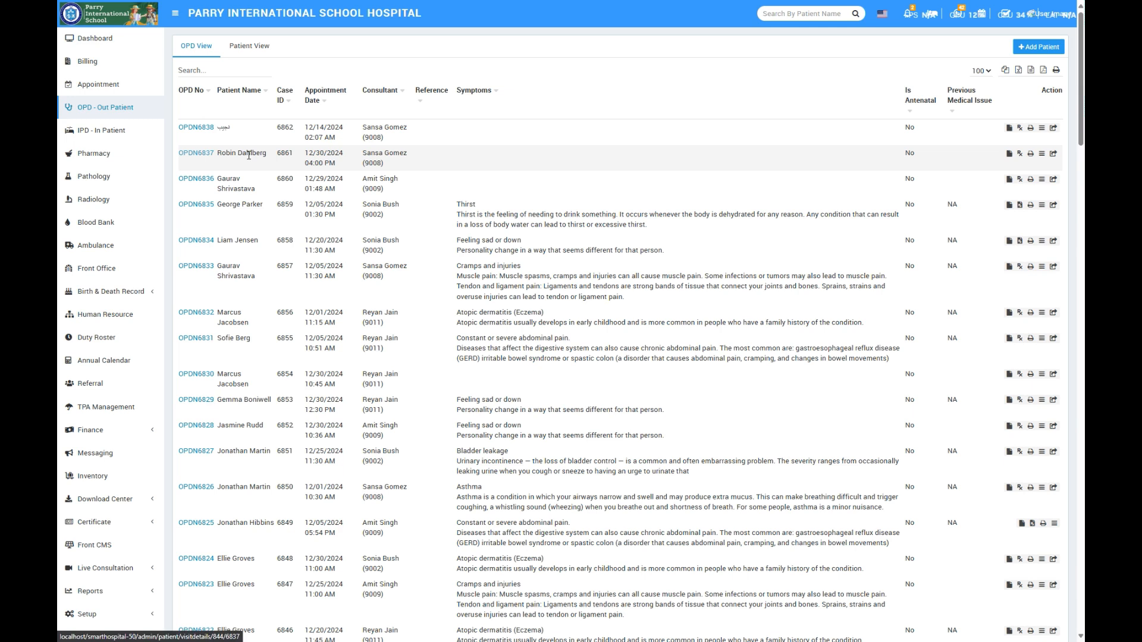
left_click_drag(267, 155, 218, 157)
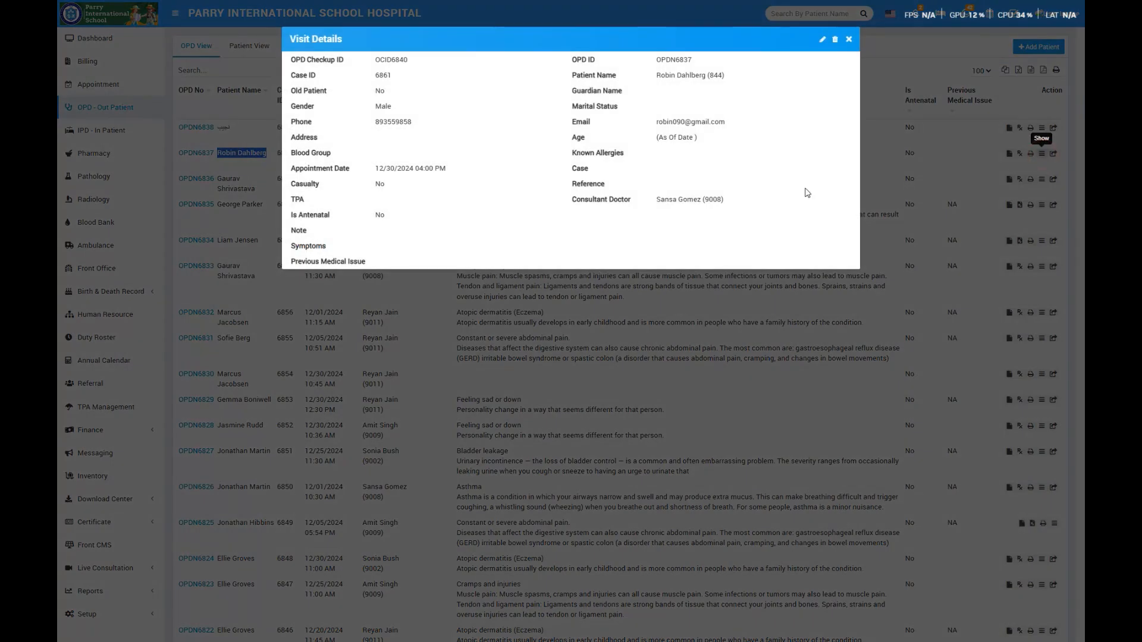
left_click(822, 39)
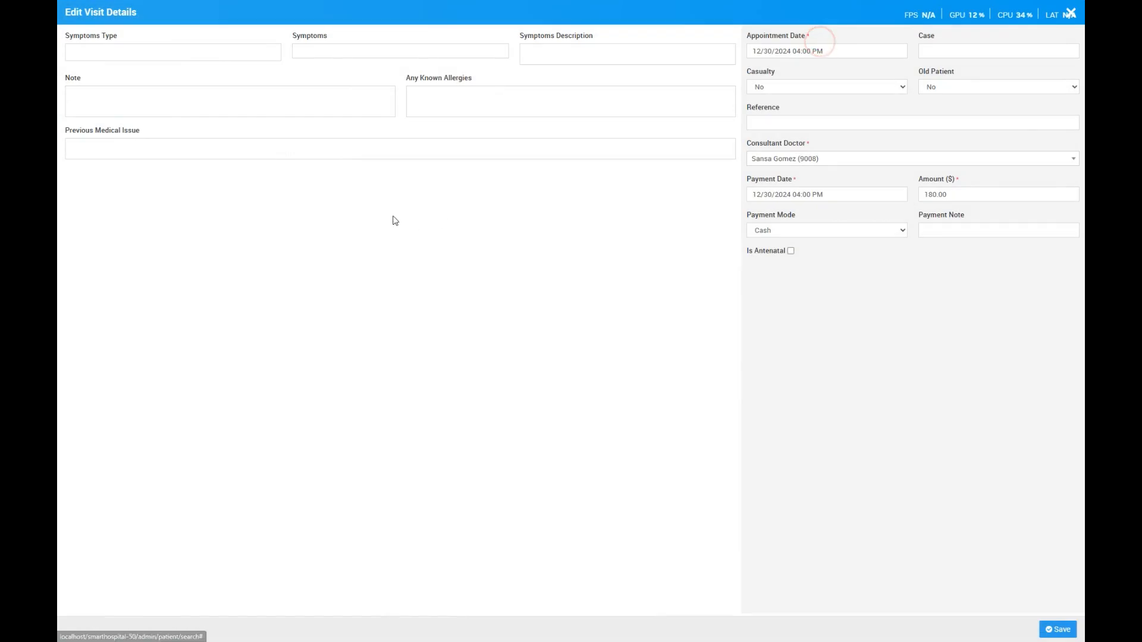
left_click(116, 142)
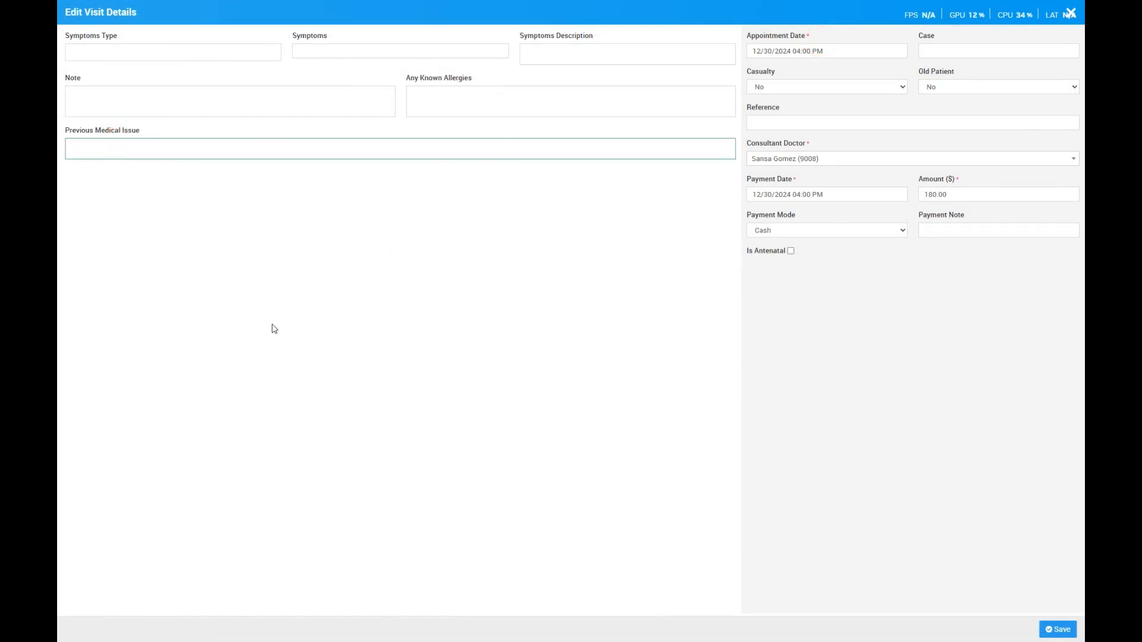
left_click(124, 93)
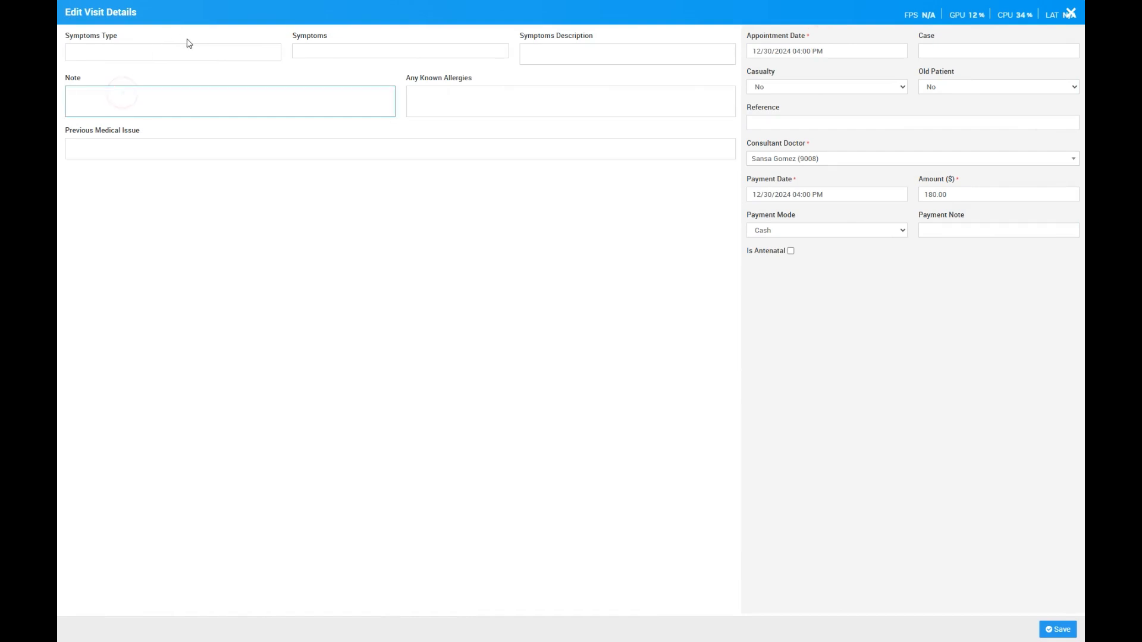
left_click(247, 48)
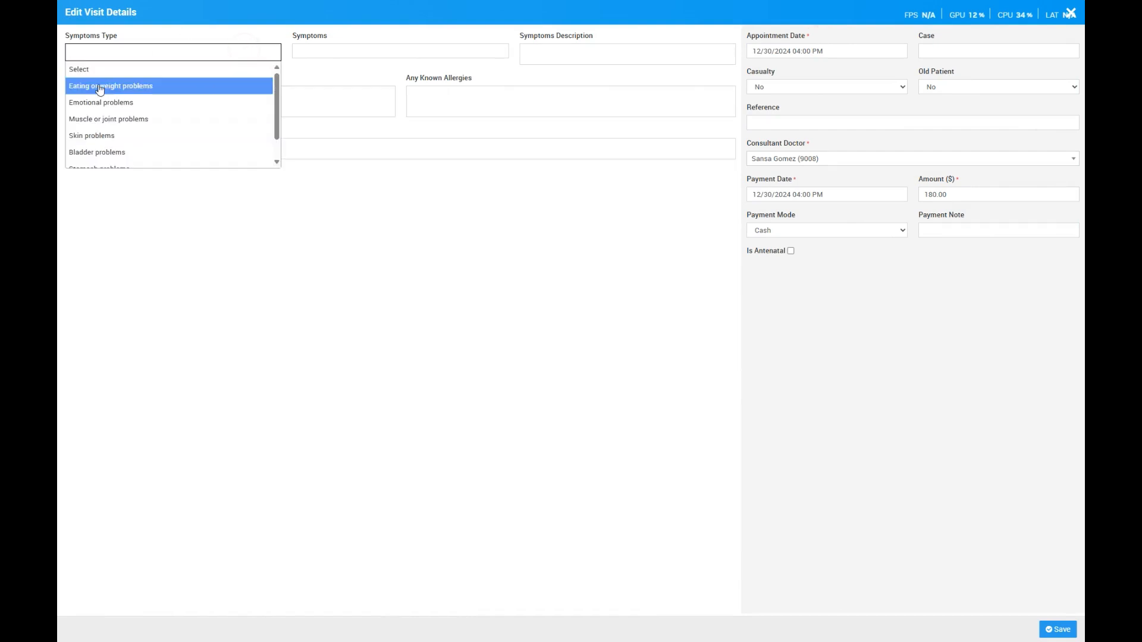
left_click(123, 101)
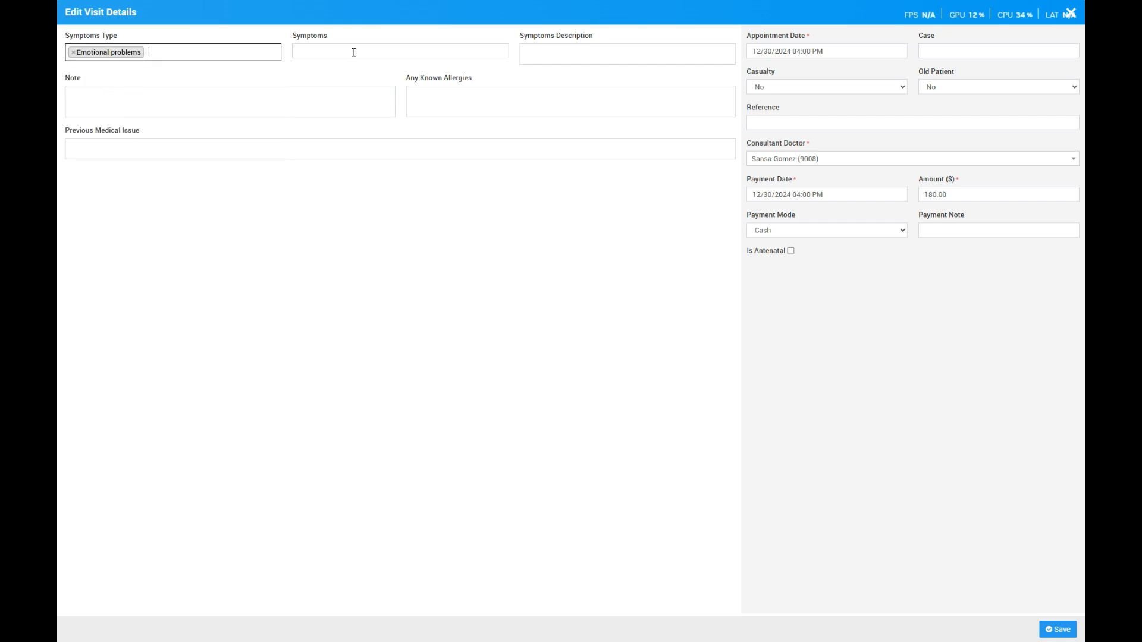
left_click(190, 57)
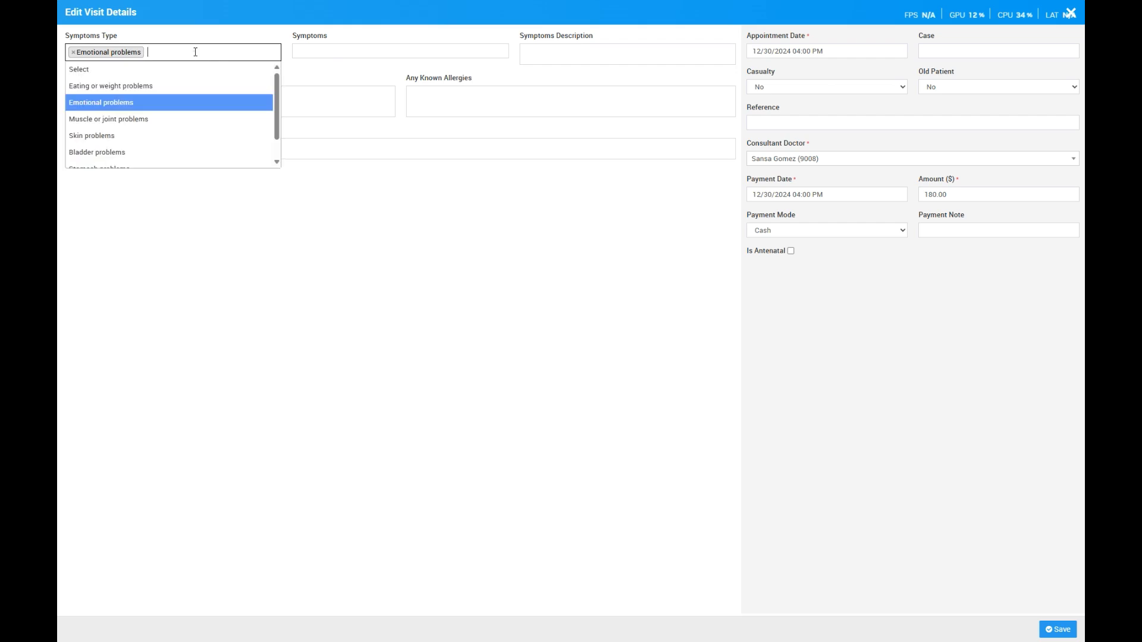
left_click(130, 137)
- Select the symptoms Feeling sad or down and Atopic dermatitis (Eczema), and save the visit details
left_click(339, 50)
left_click(333, 84)
left_click(382, 101)
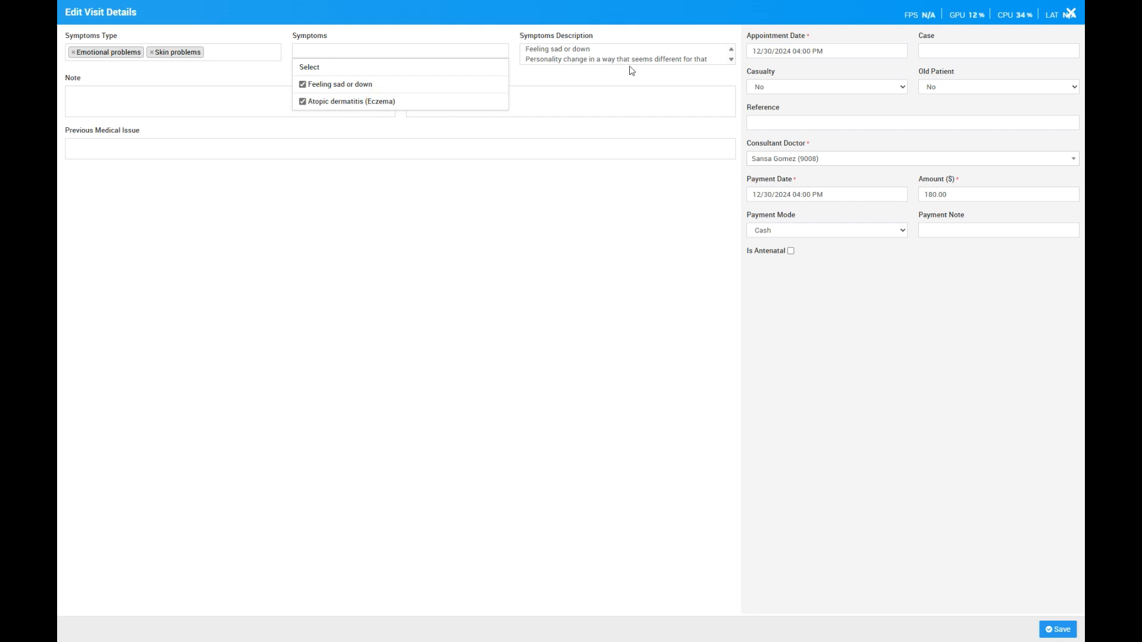
left_click(381, 240)
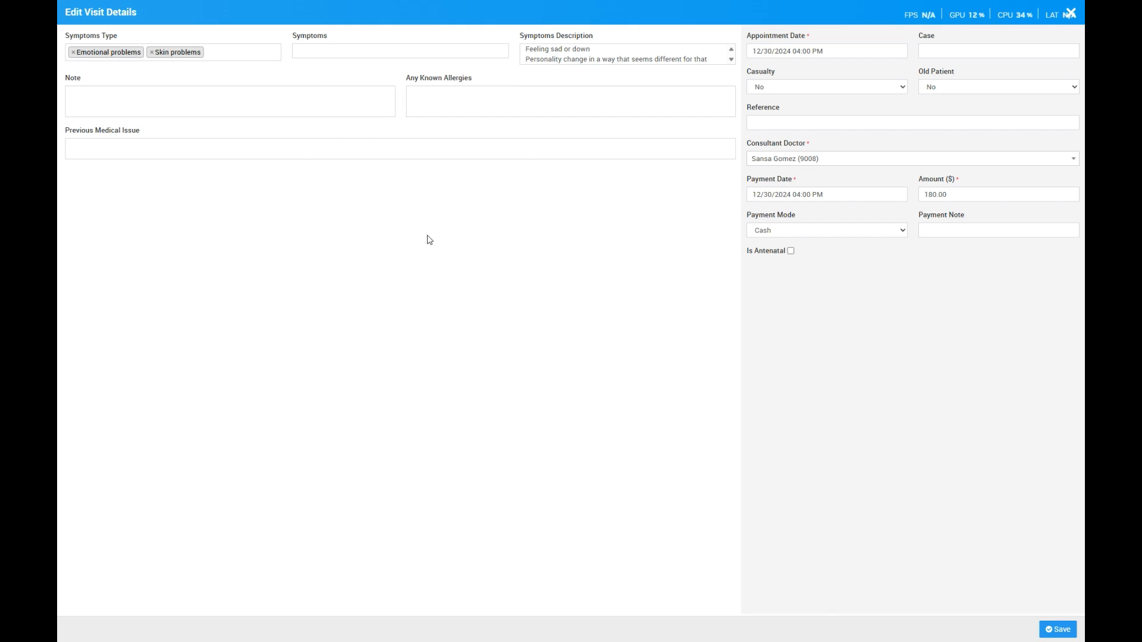
left_click(1065, 632)
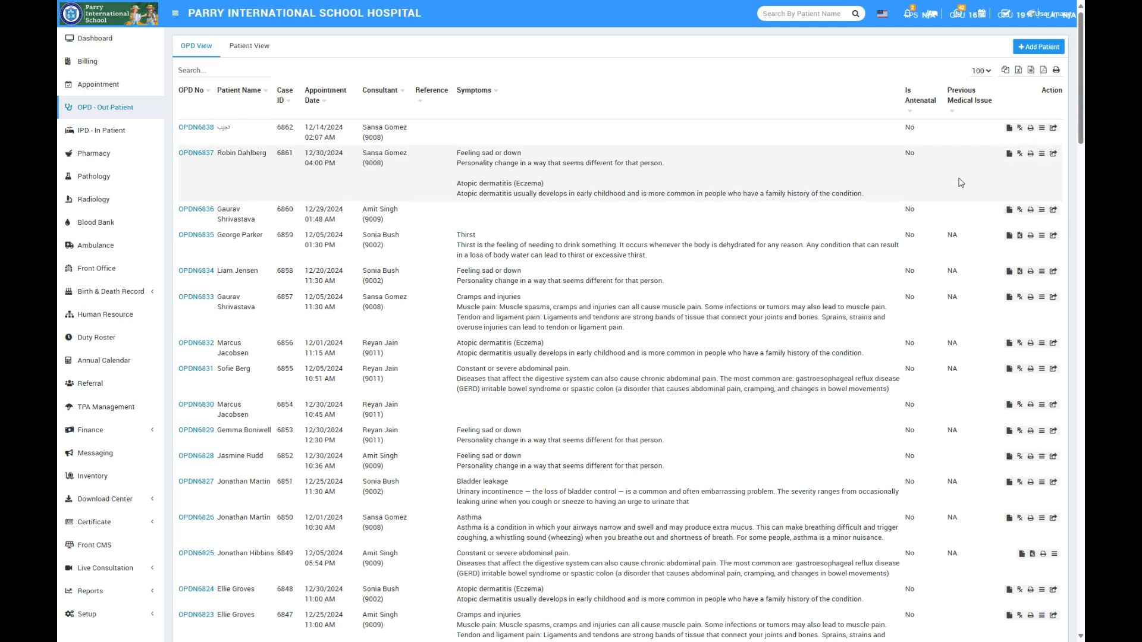
- Start a prescription for the same patient from the OPD list and select the pathology test (LFT) Liver test
left_click(1020, 156)
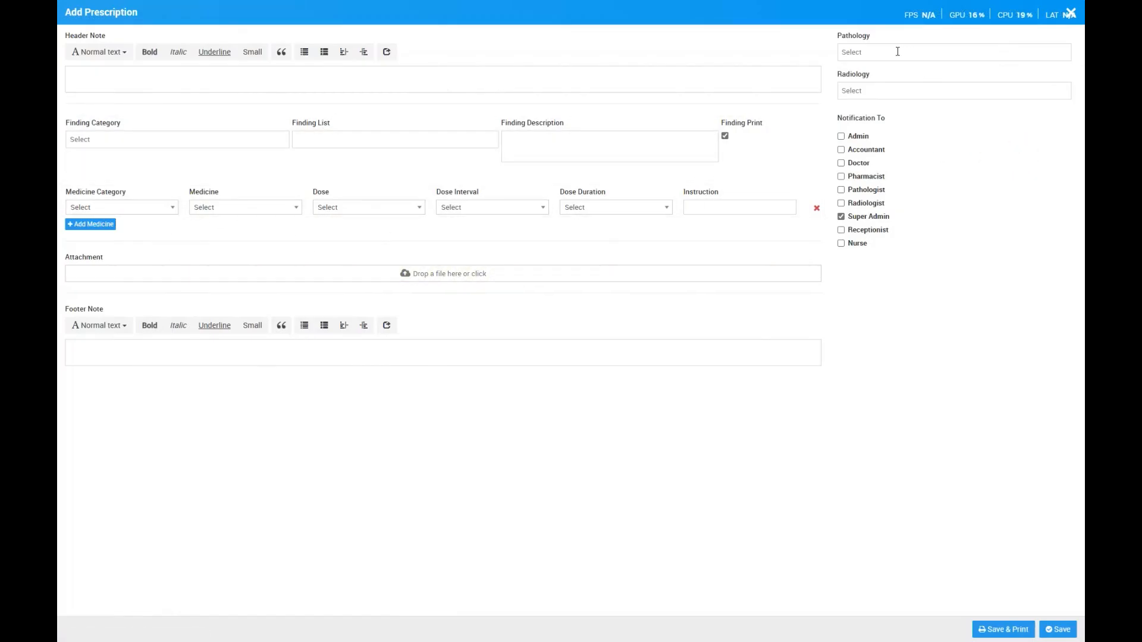
left_click_drag(875, 40, 833, 34)
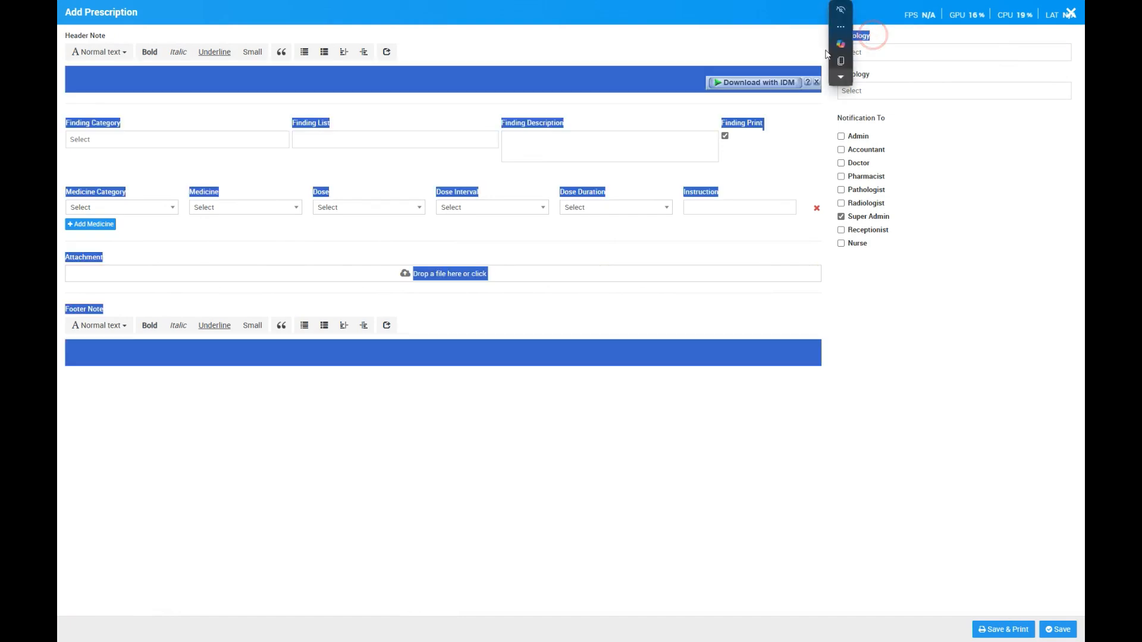
left_click(949, 292)
double_click(889, 75)
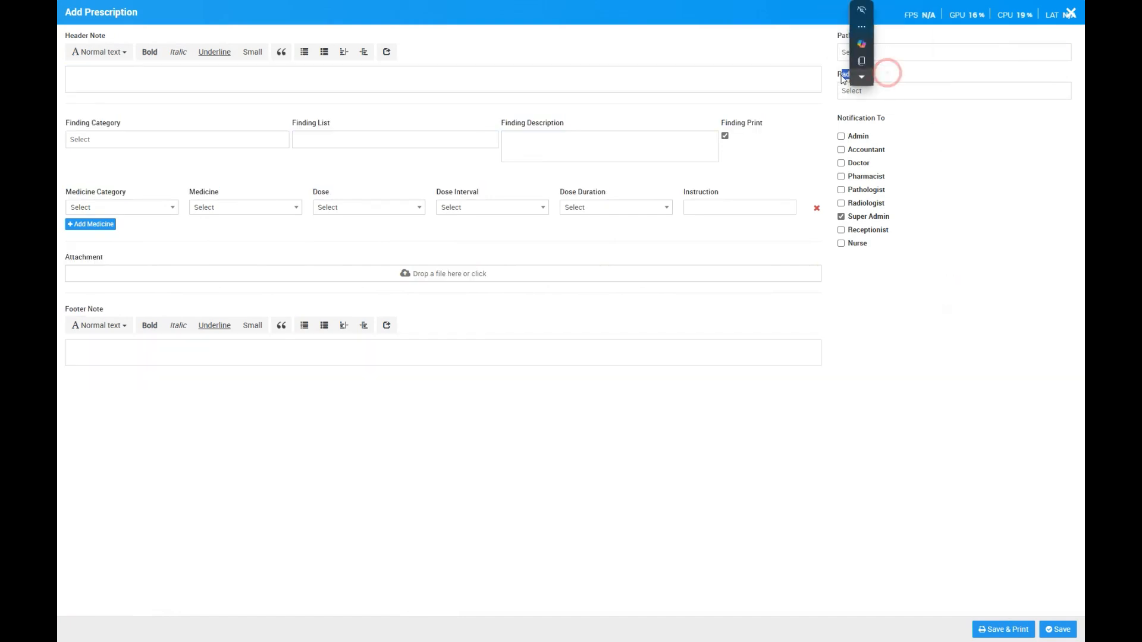
left_click(869, 394)
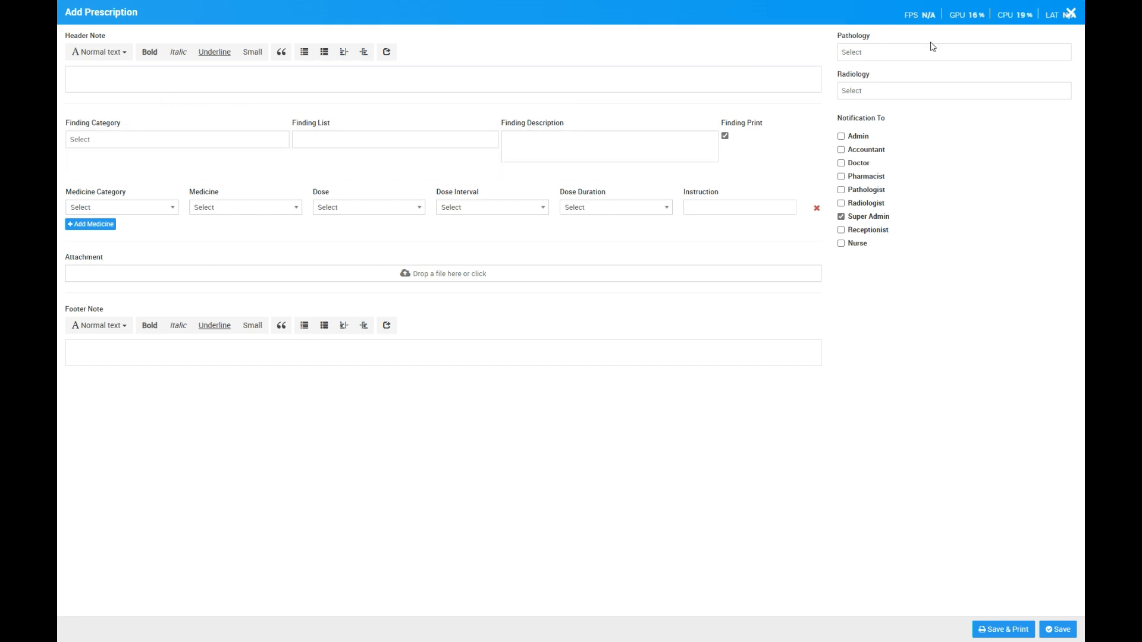
left_click(913, 52)
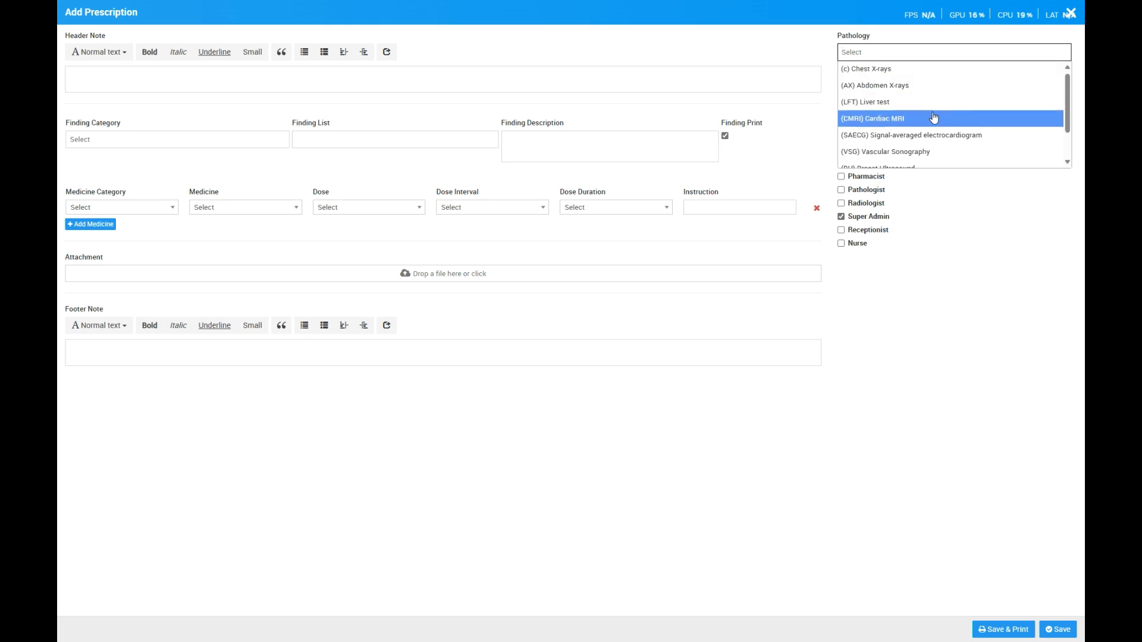
scroll(933, 115, "down", 1)
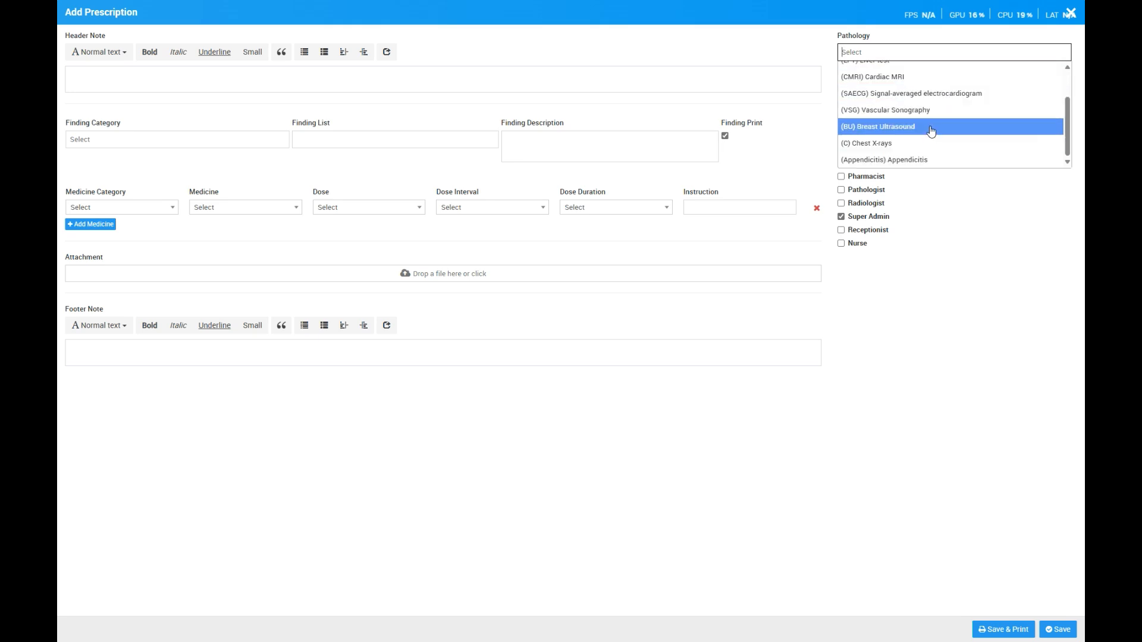
scroll(939, 124, "up", 2)
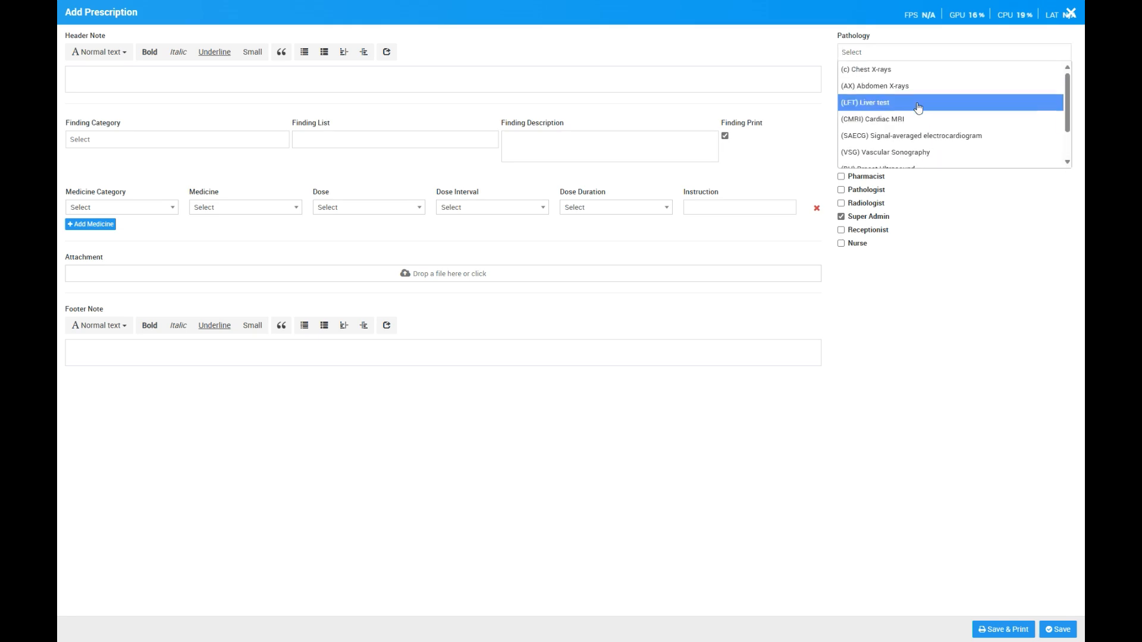
left_click(918, 102)
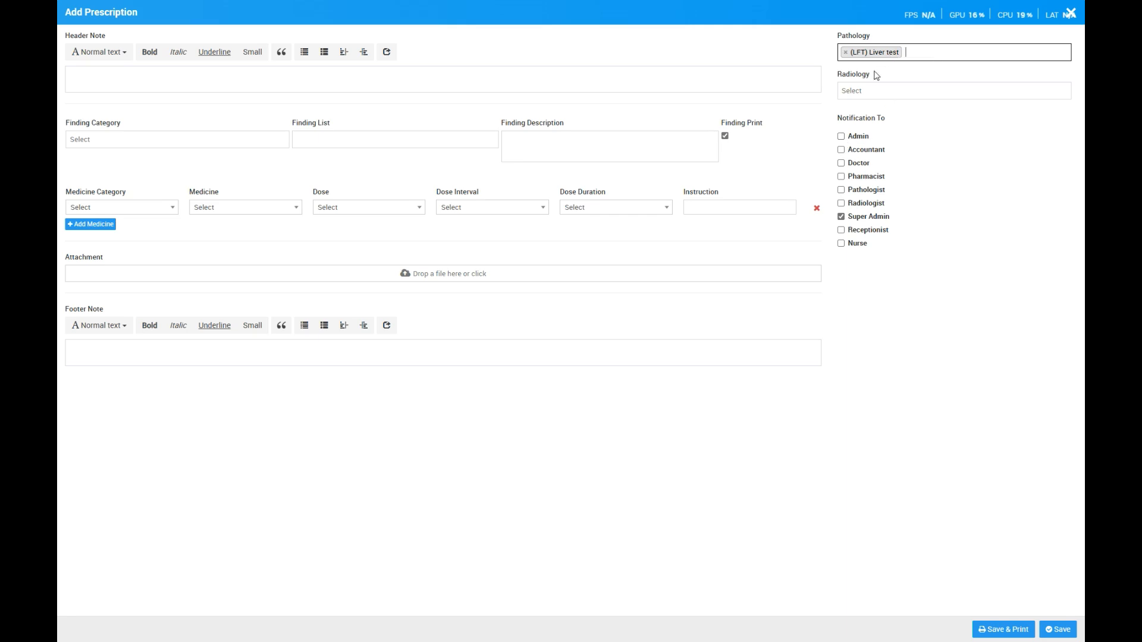
- Add Accountant and Pathologist to the prescription's notification recipients and save the prescription
left_click(873, 153)
left_click(870, 194)
left_click(1059, 629)
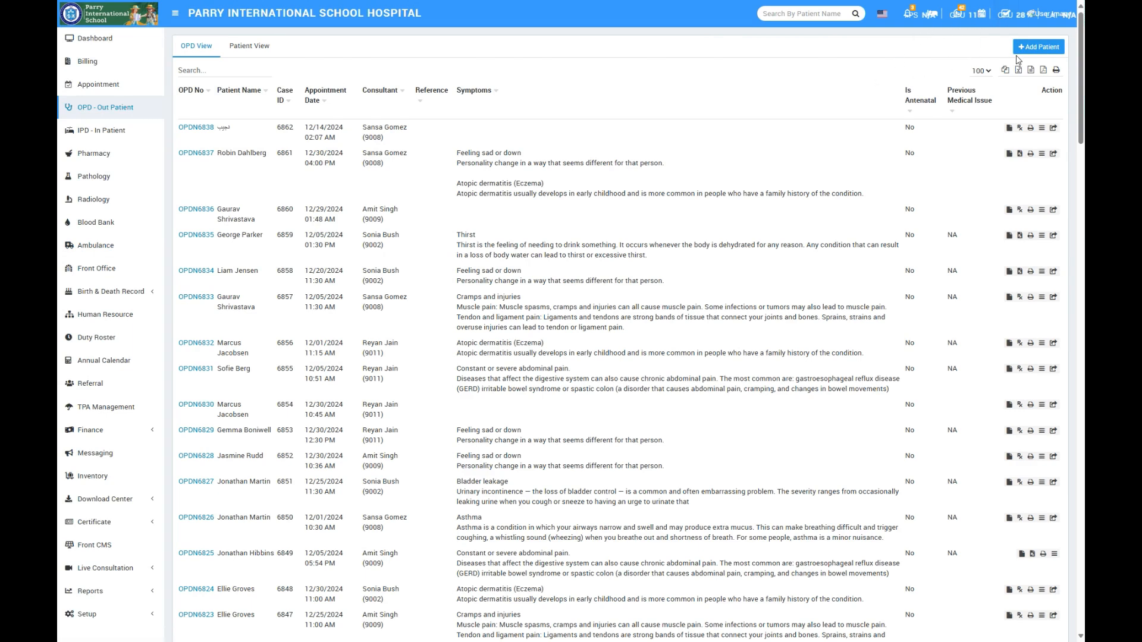
- Expand the New OPD Prescription Created notification and copy its prescription number
left_click(907, 15)
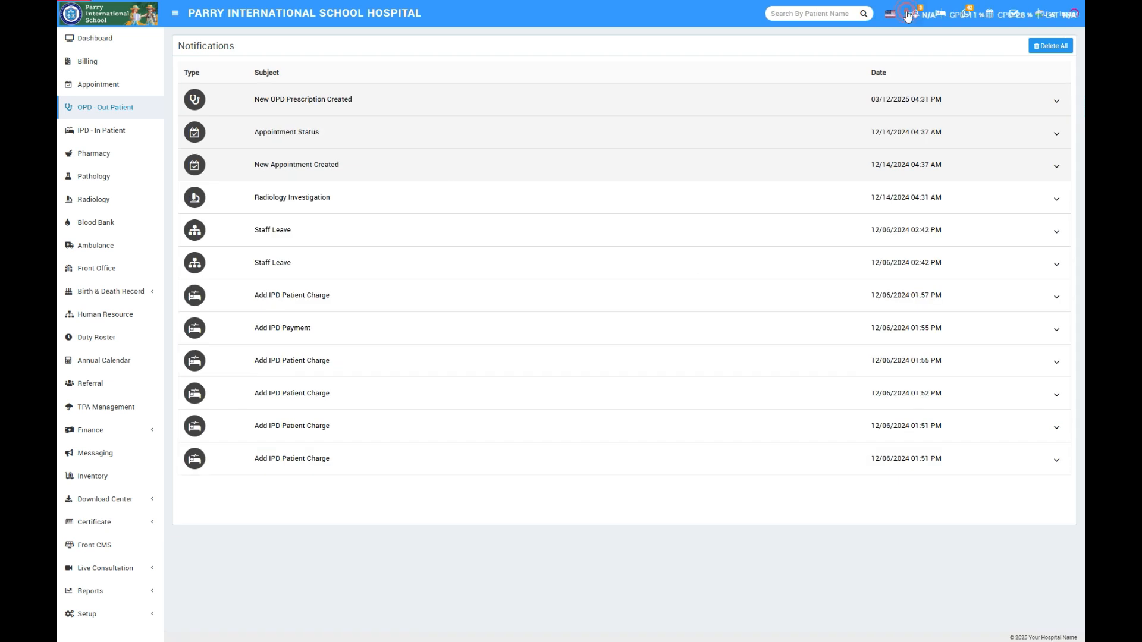
left_click(326, 99)
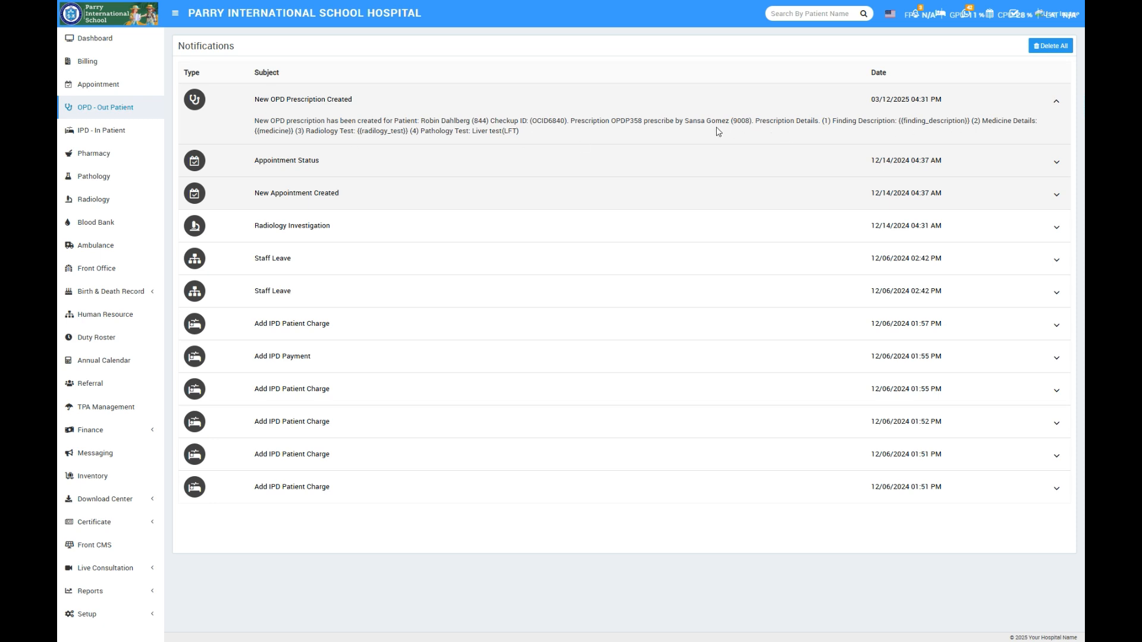
left_click_drag(613, 121, 640, 120)
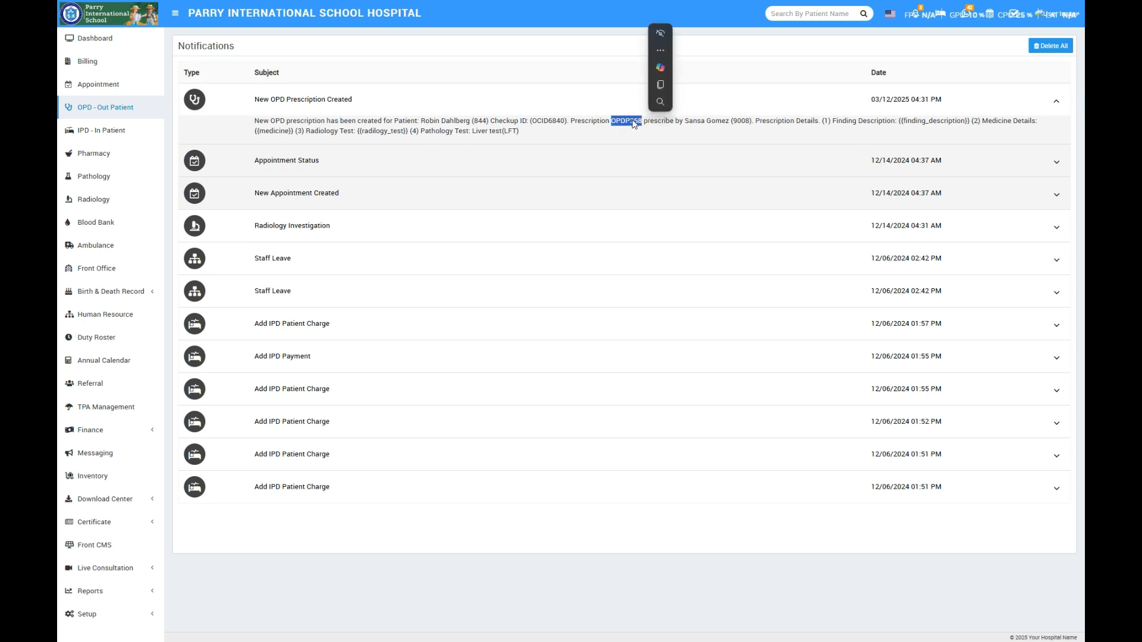
left_click(663, 85)
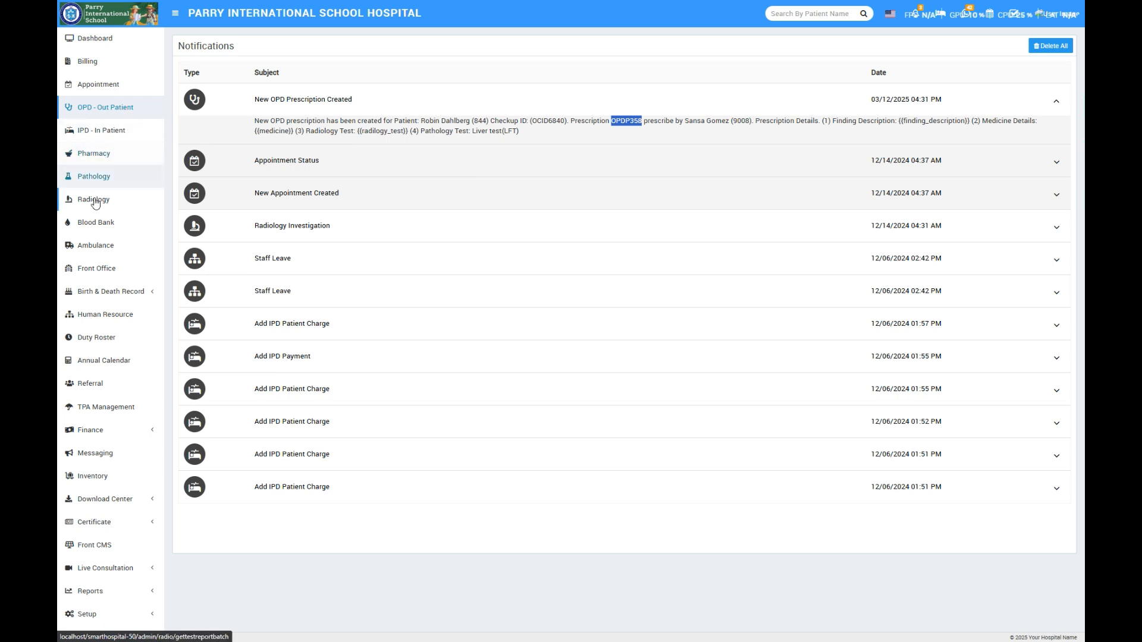
left_click(95, 63)
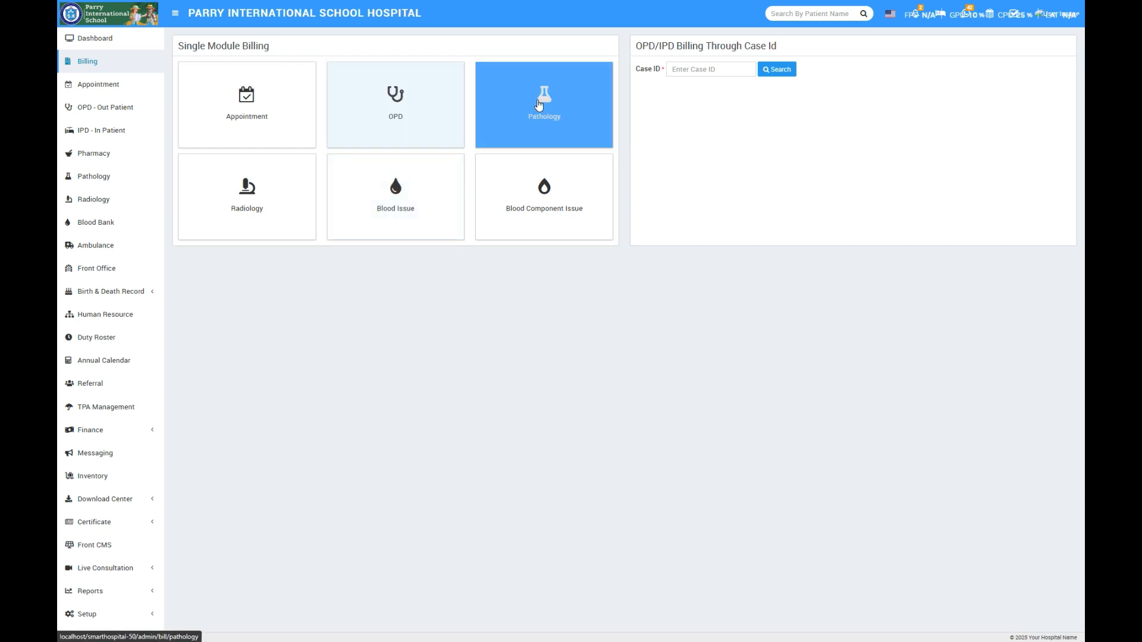
left_click(565, 115)
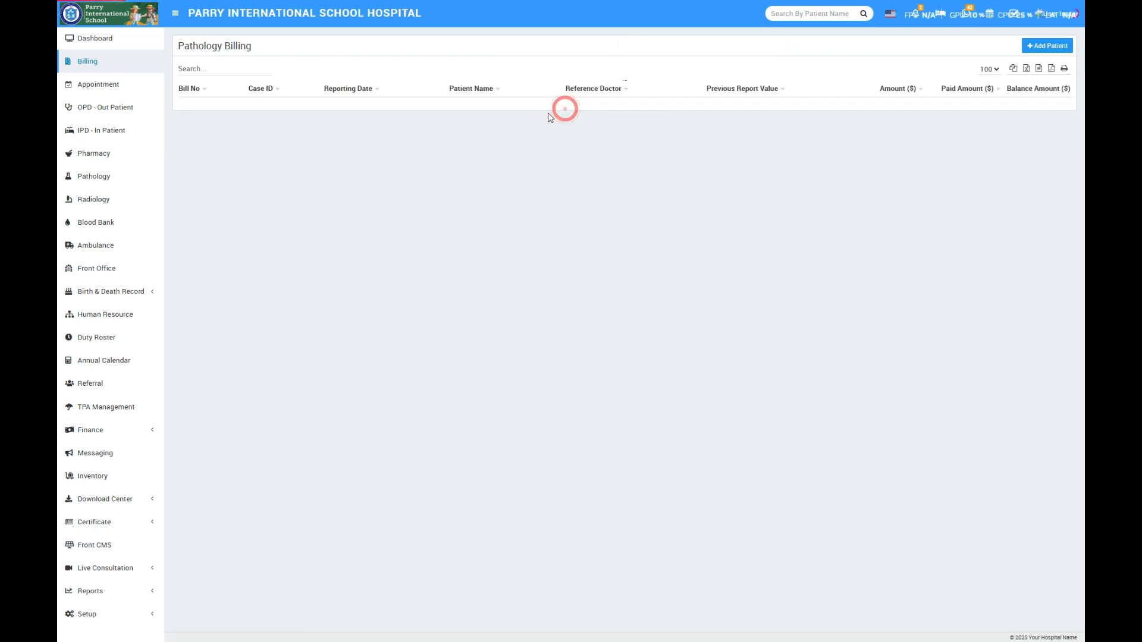
left_click(1042, 48)
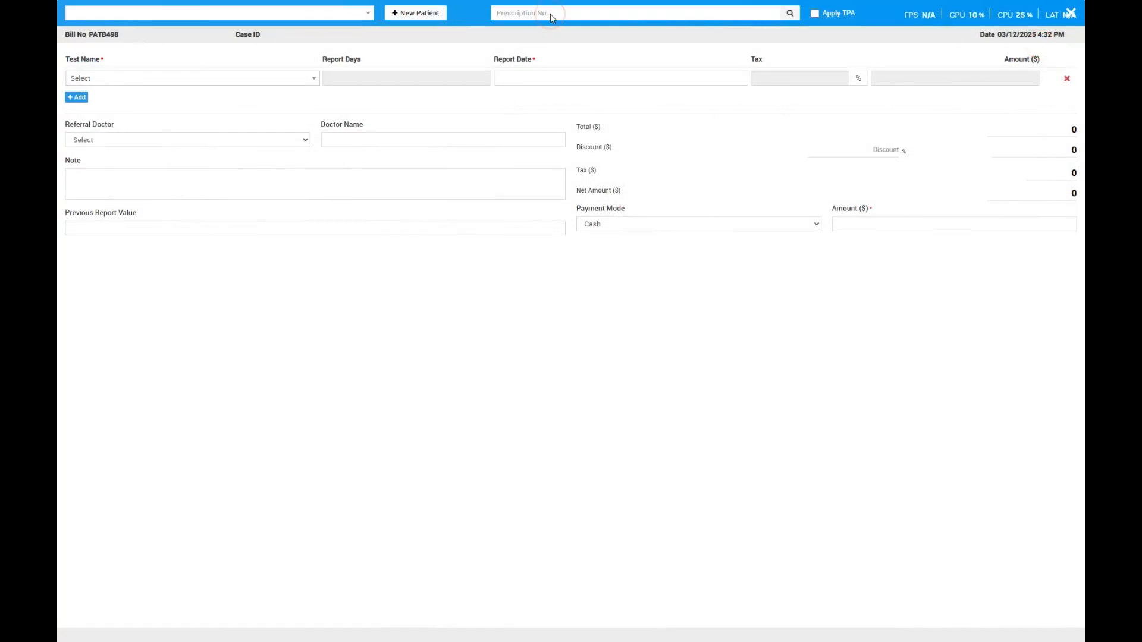
right_click(552, 14)
left_click(597, 117)
left_click(1070, 13)
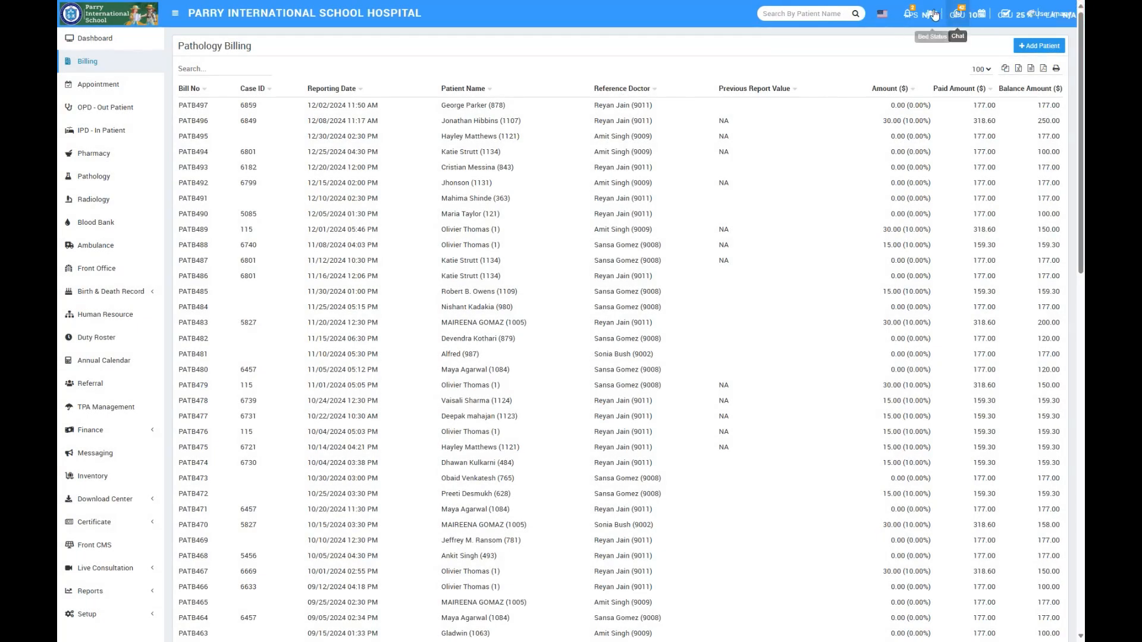
- Reopen the newest OPD prescription notification and copy the prescription number from its details
left_click(910, 14)
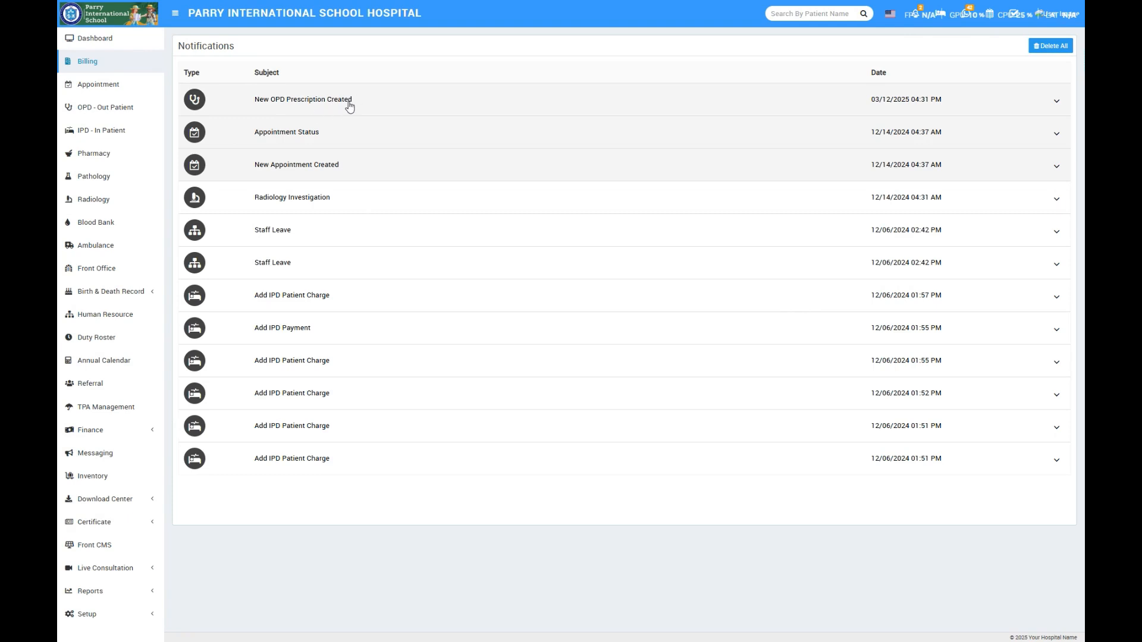
left_click(361, 101)
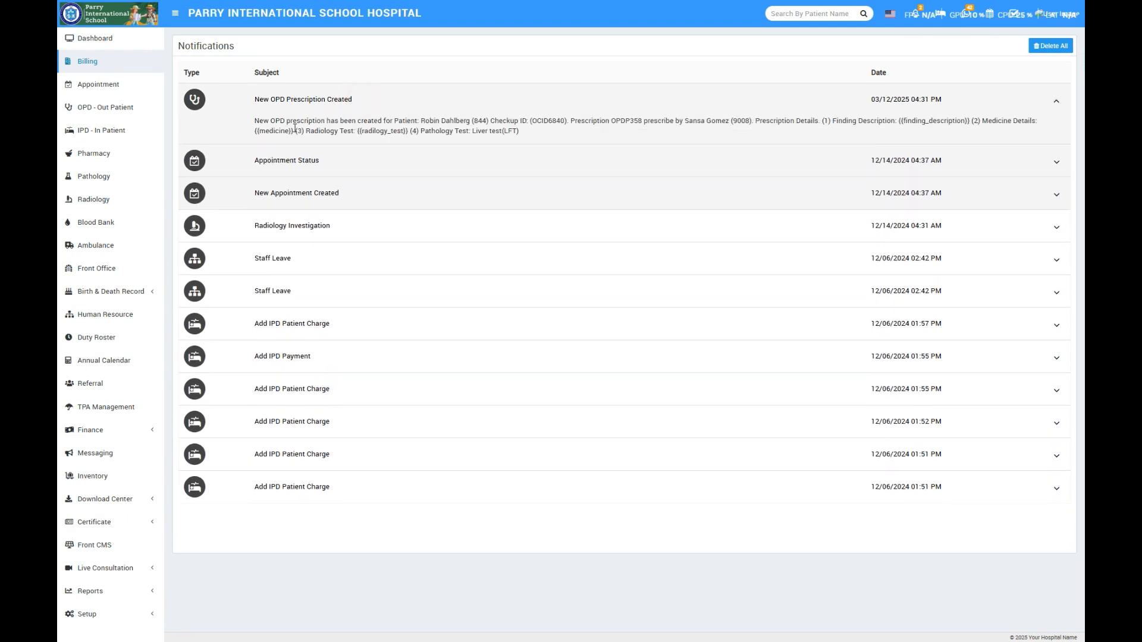
left_click_drag(421, 120, 470, 122)
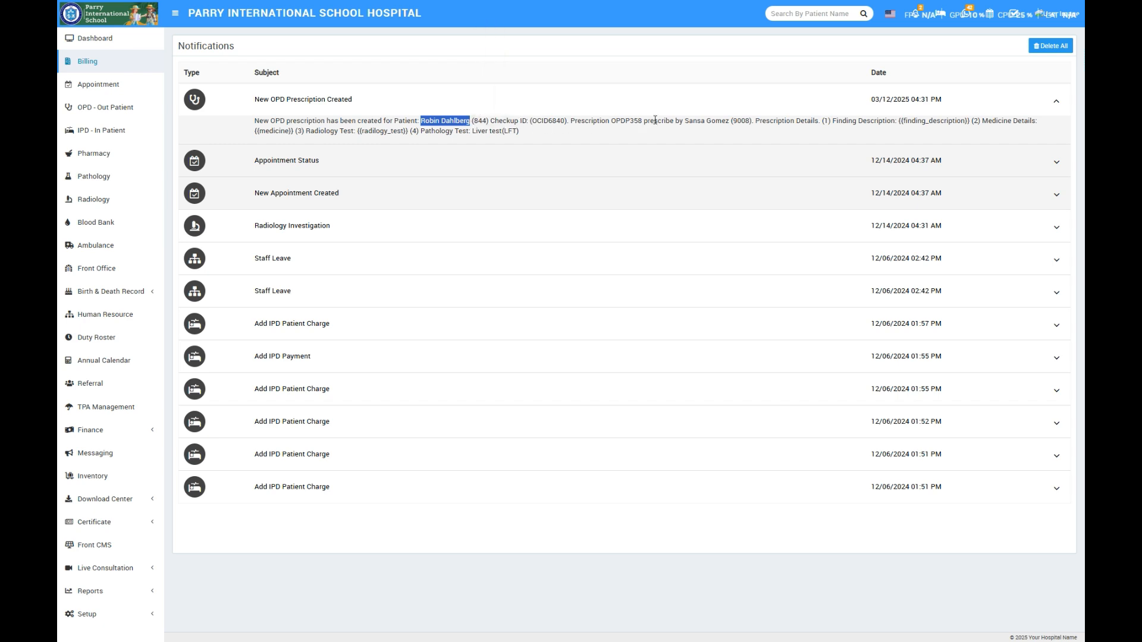
left_click_drag(612, 124, 640, 126)
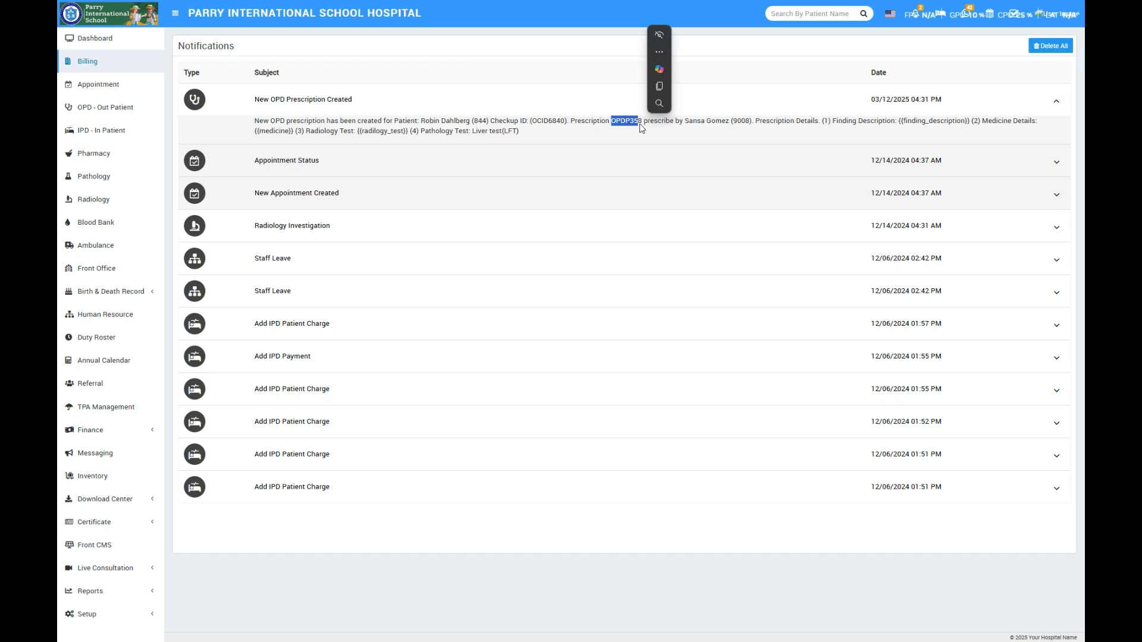
- Start a new pathology bill in Billing and load the patient's test into it using the copied prescription number
left_click(86, 61)
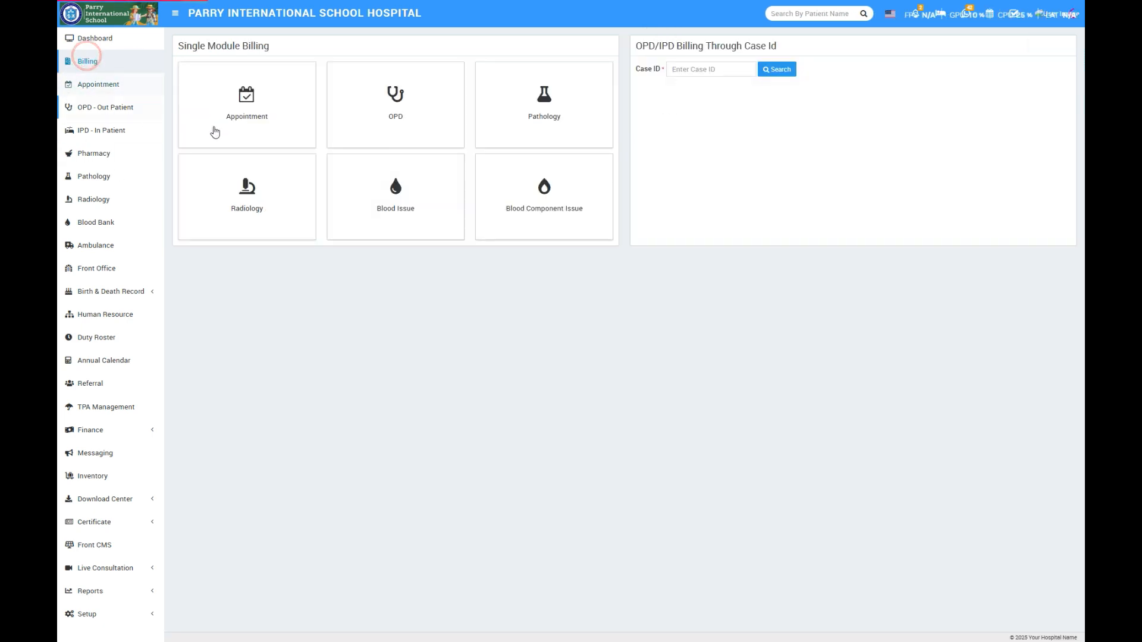
left_click(566, 86)
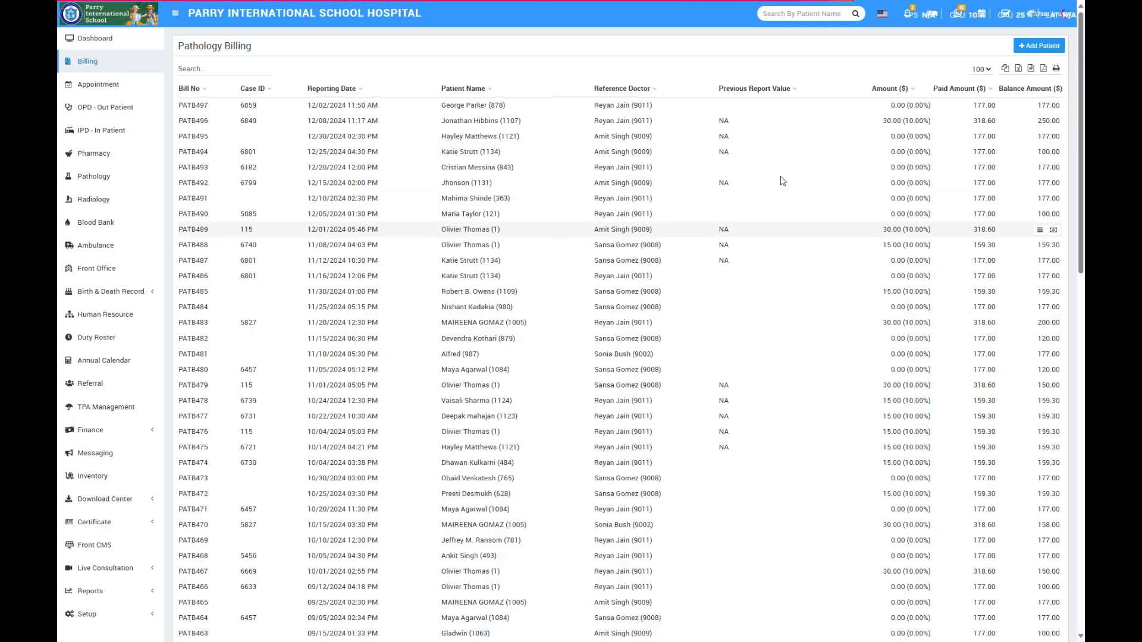
left_click(1042, 46)
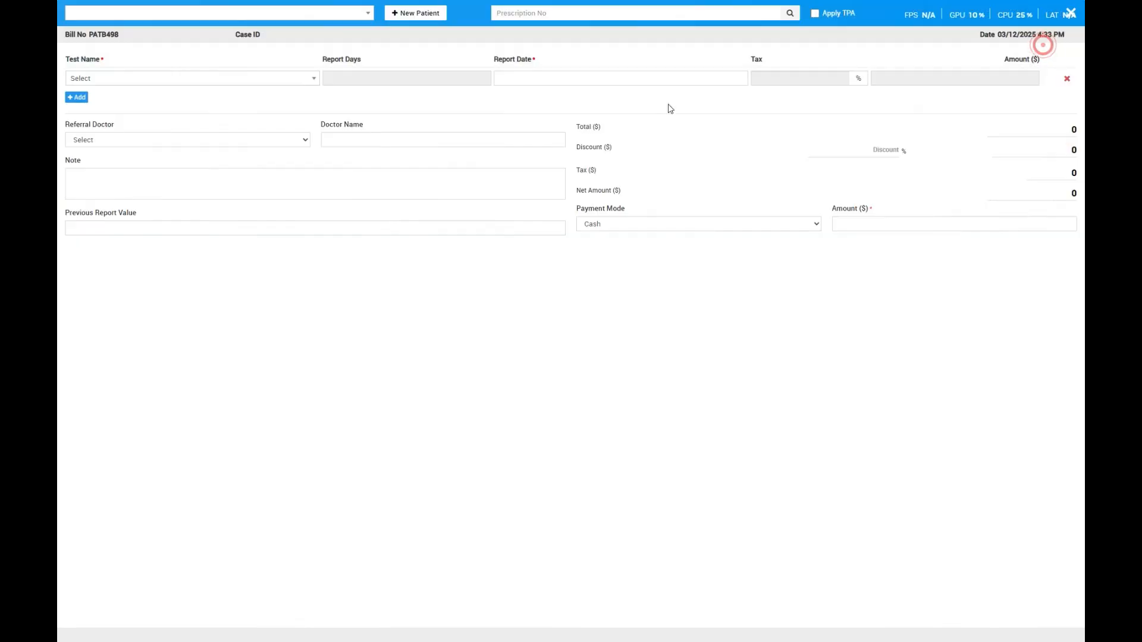
right_click(600, 16)
left_click(634, 117)
left_click(790, 13)
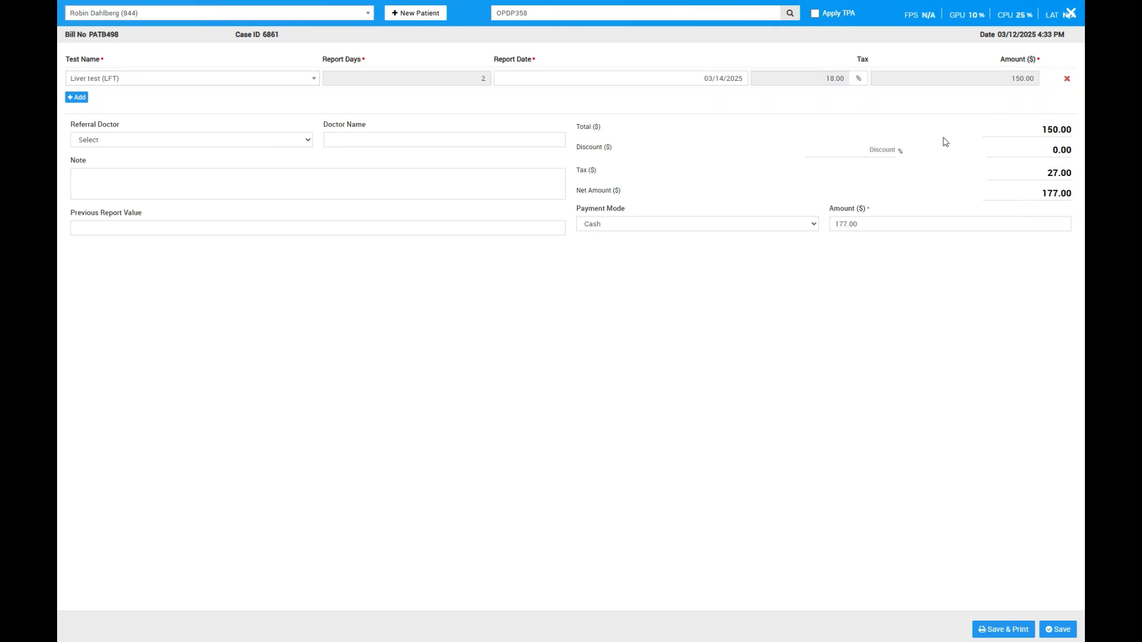
- Choose the second listed doctor as the referral doctor and save the pathology bill
left_click(159, 140)
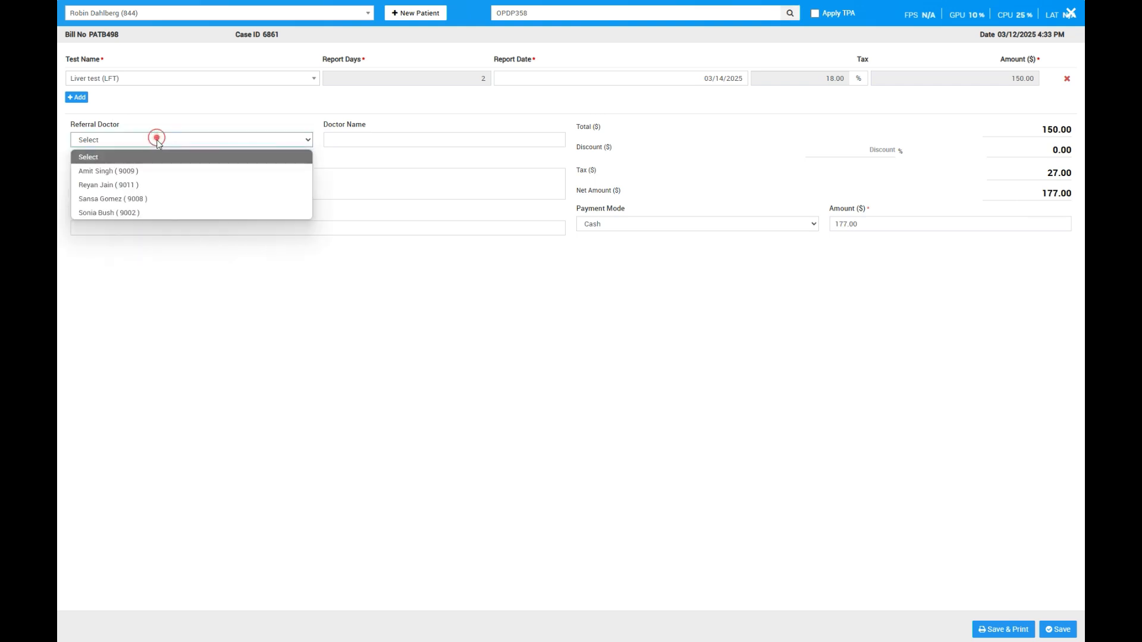
left_click(143, 179)
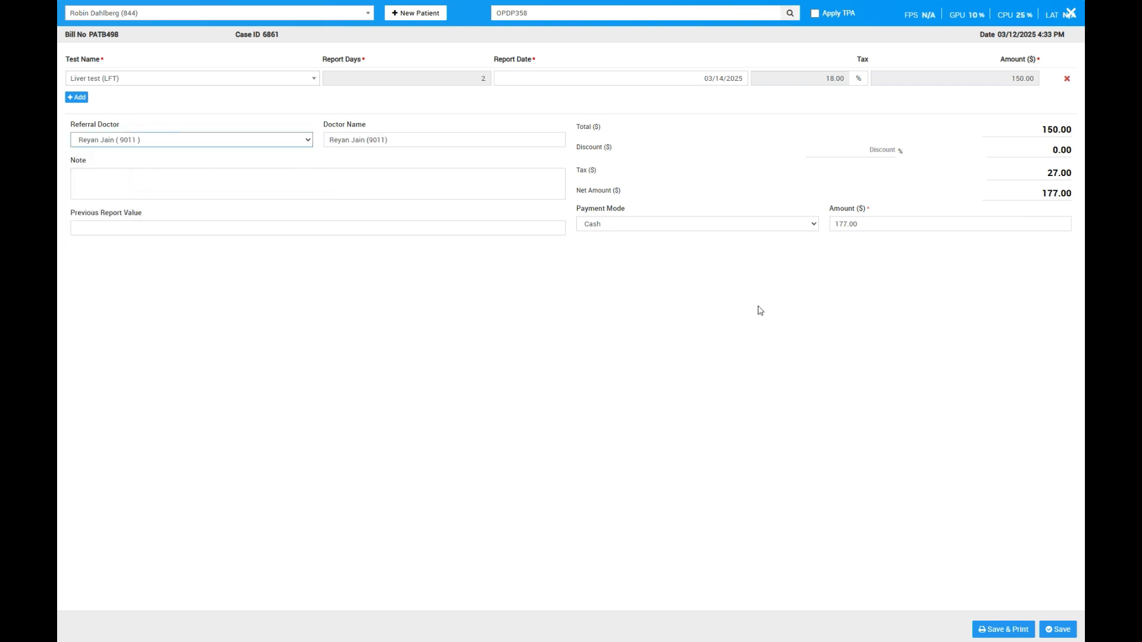
left_click(1057, 632)
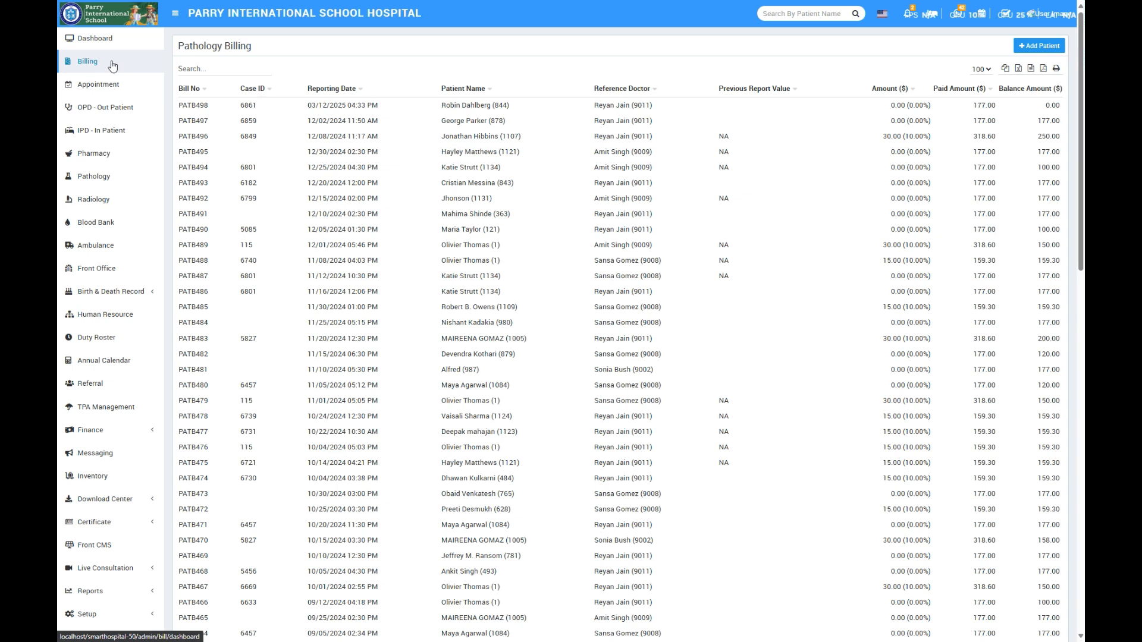
- Check the patient's new bill in the Pathology module's bill list and in the Pathology Billing list
left_click(101, 177)
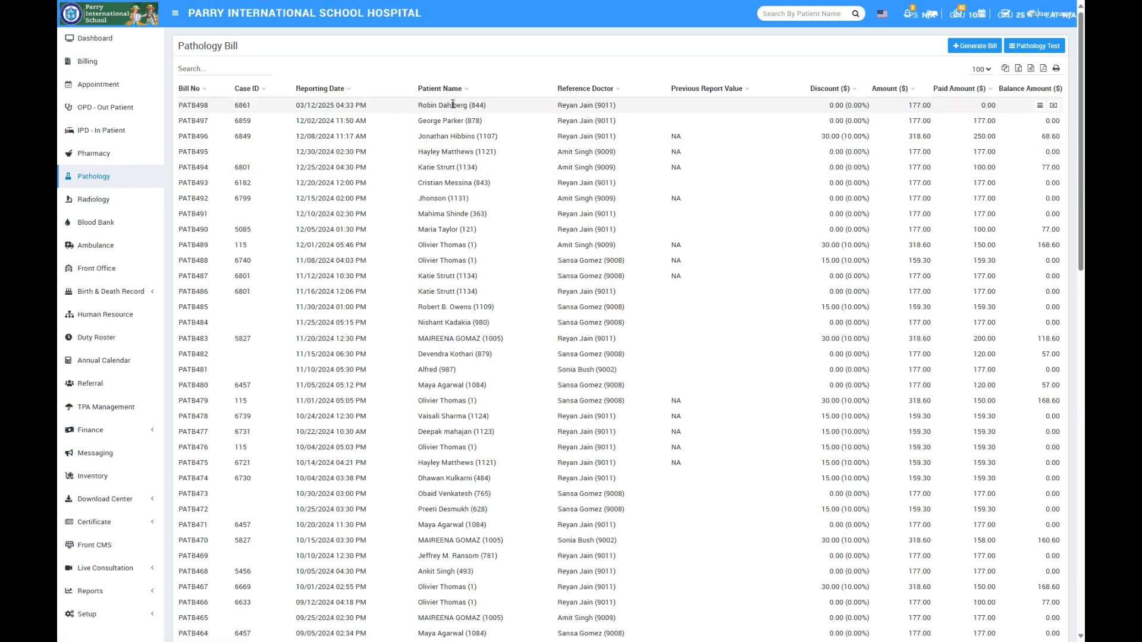
left_click_drag(459, 108, 487, 106)
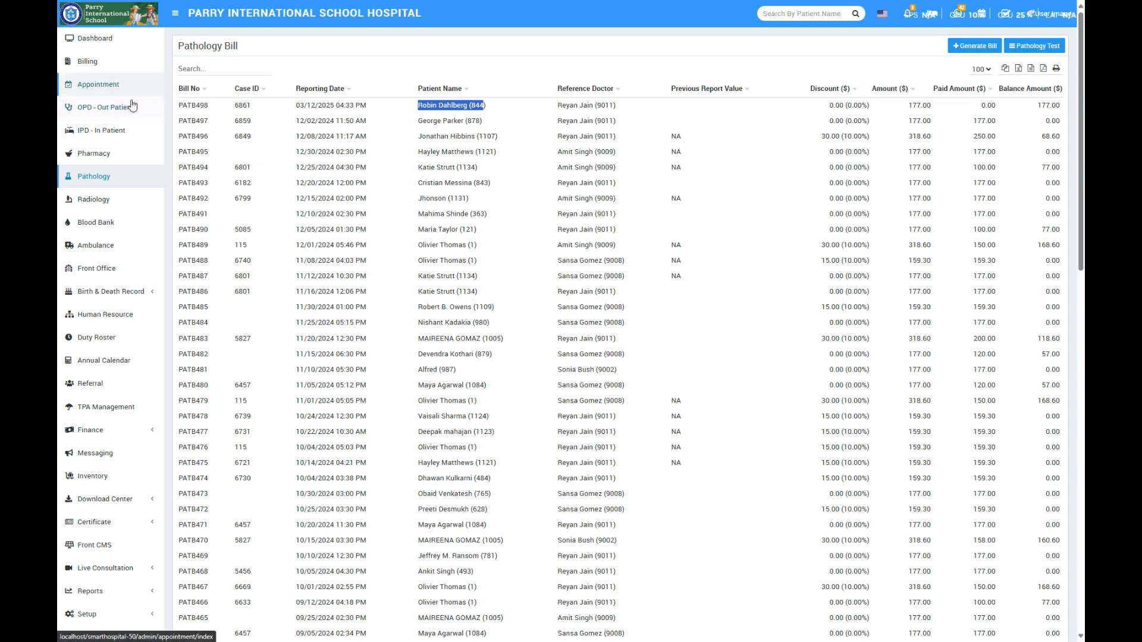
left_click(87, 60)
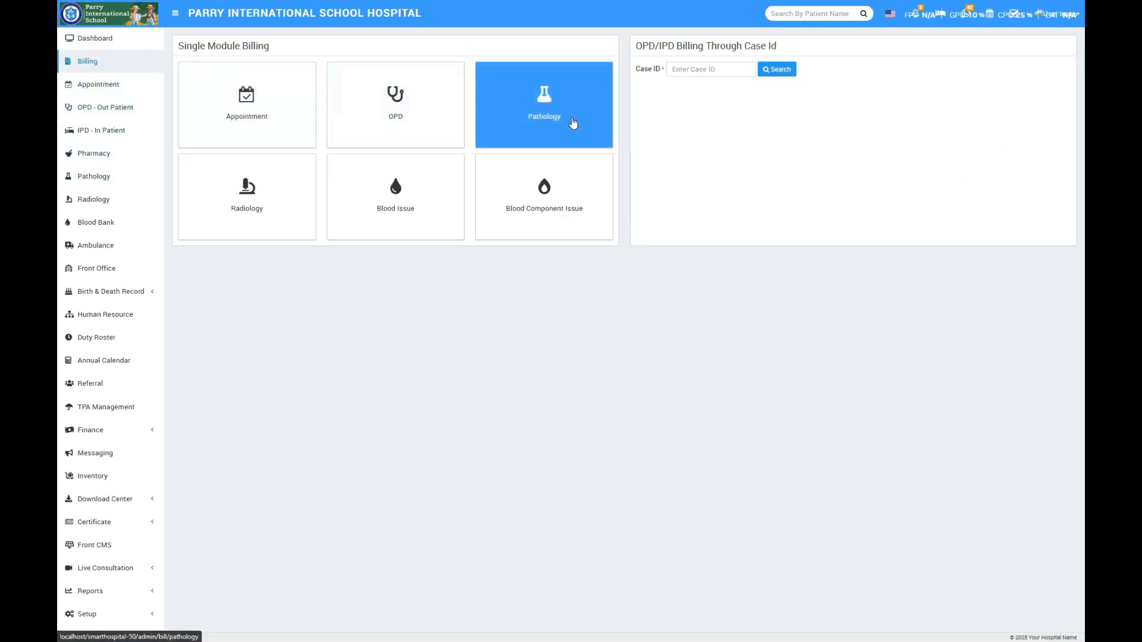
left_click(572, 119)
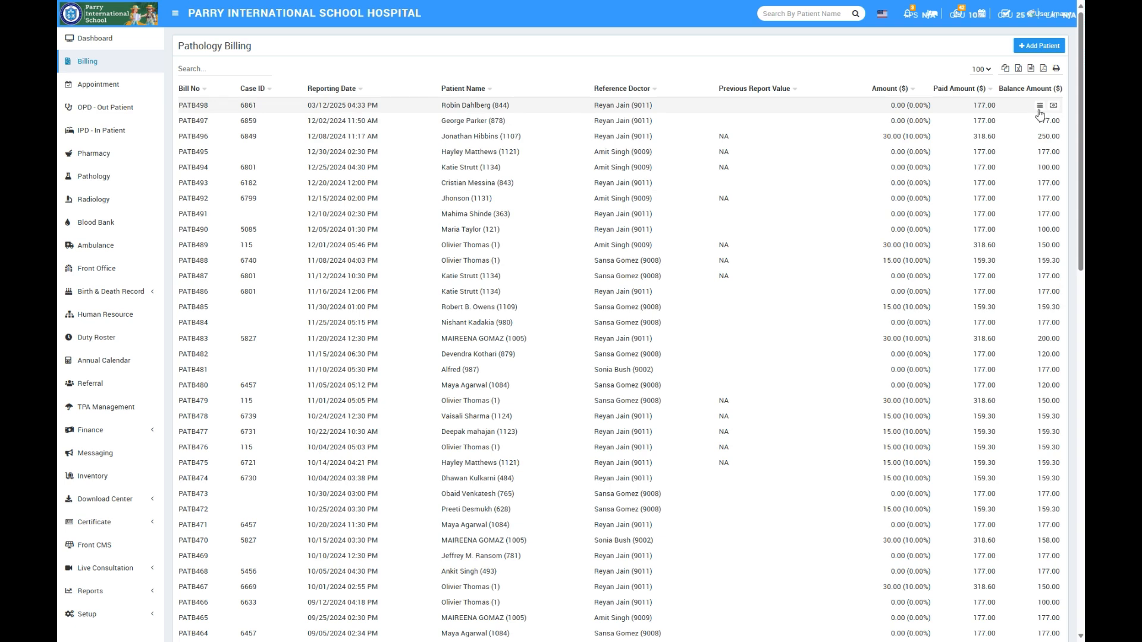
- View the new bill's details and the Sample Collection form for its Liver test, and close both without saving
left_click(1040, 106)
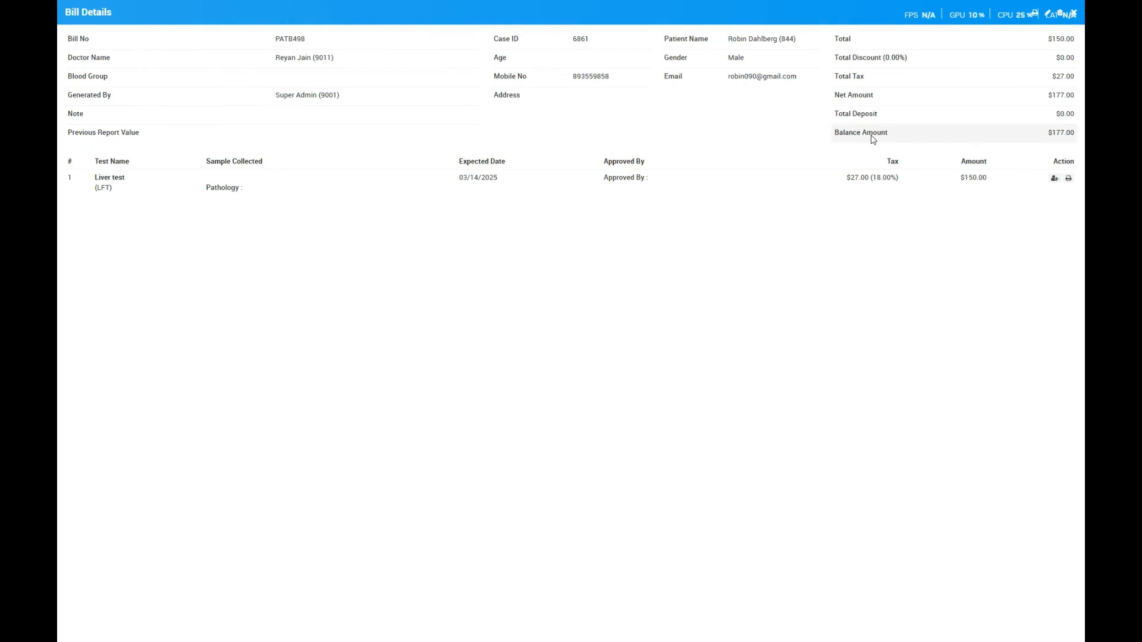
left_click(1055, 179)
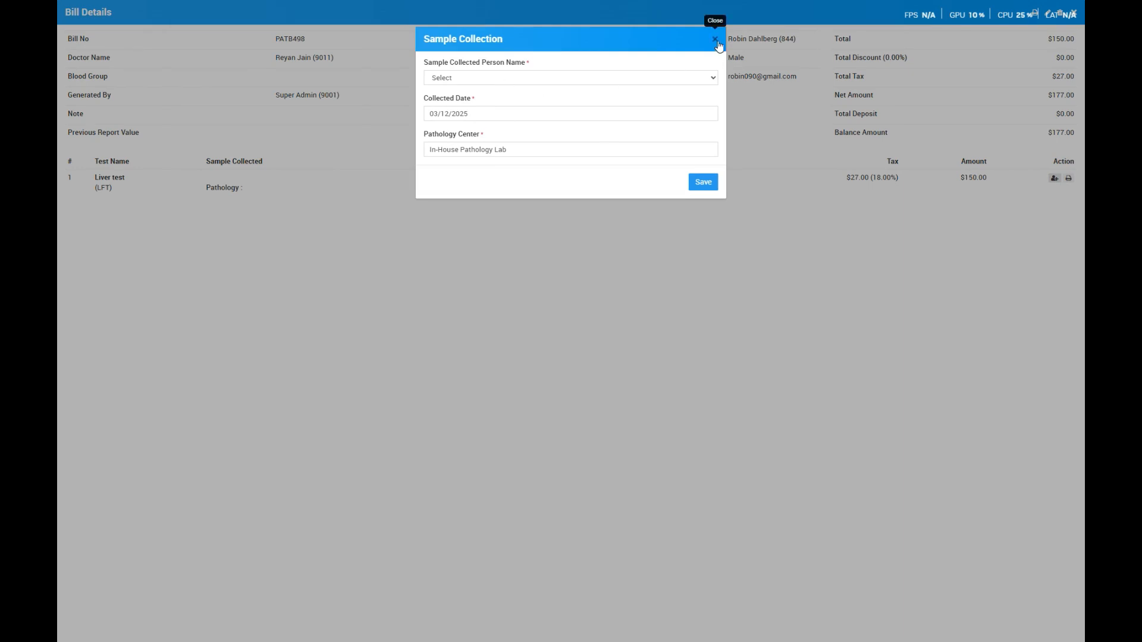
left_click(718, 43)
left_click(1074, 13)
- Record a $177 cash payment dated 03/12/2025 with the note 177 on the newest bill in Pathology Billing
left_click(116, 62)
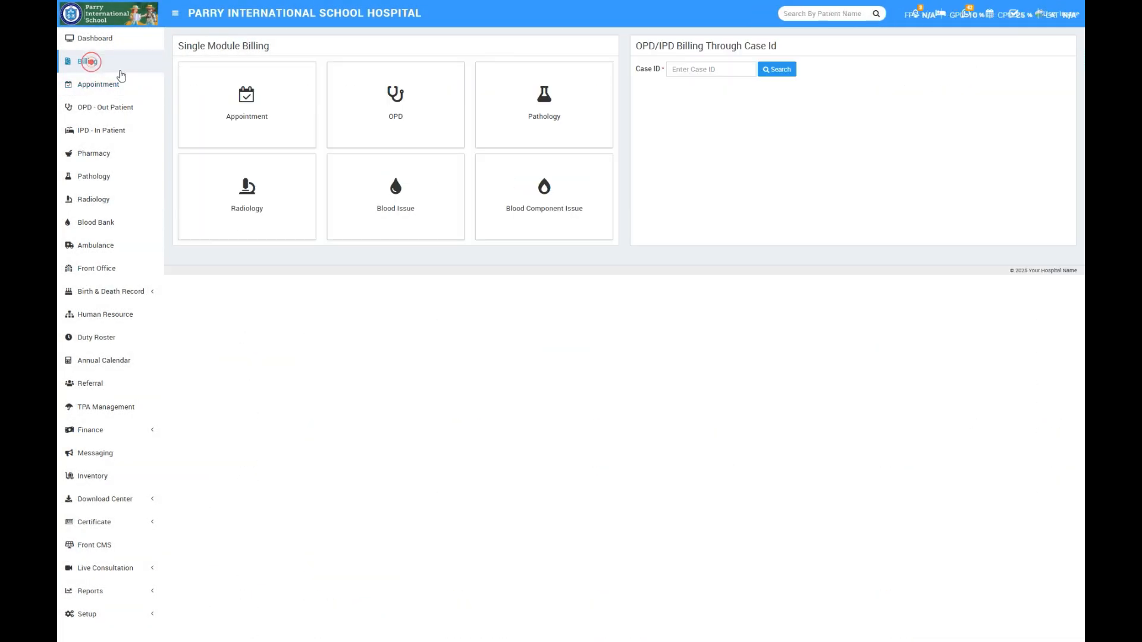
left_click(540, 107)
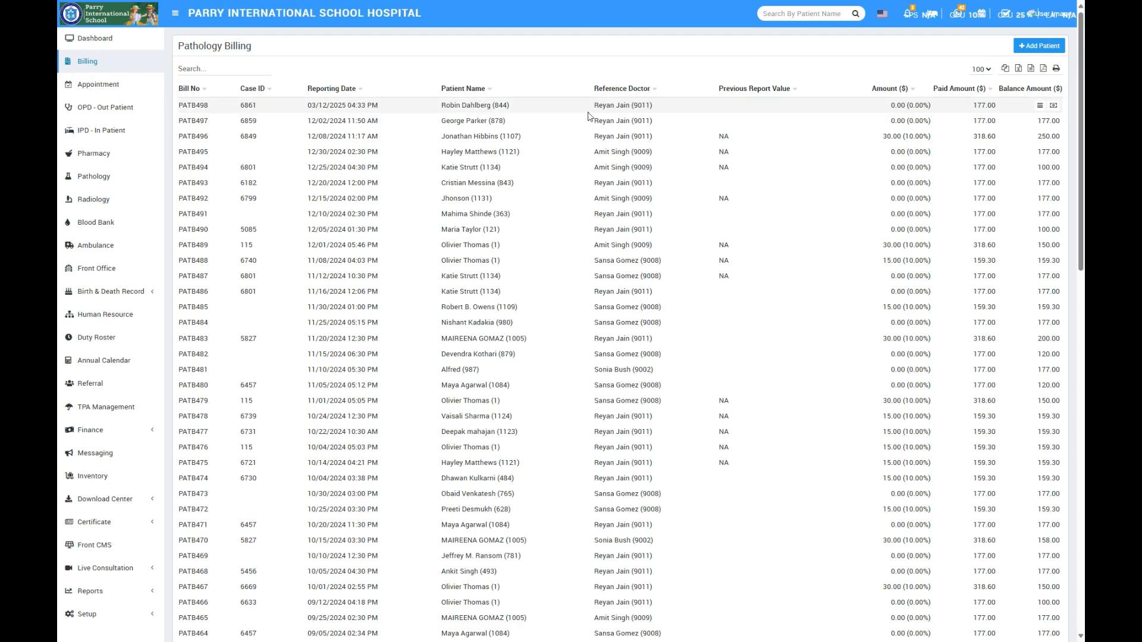
left_click(1053, 106)
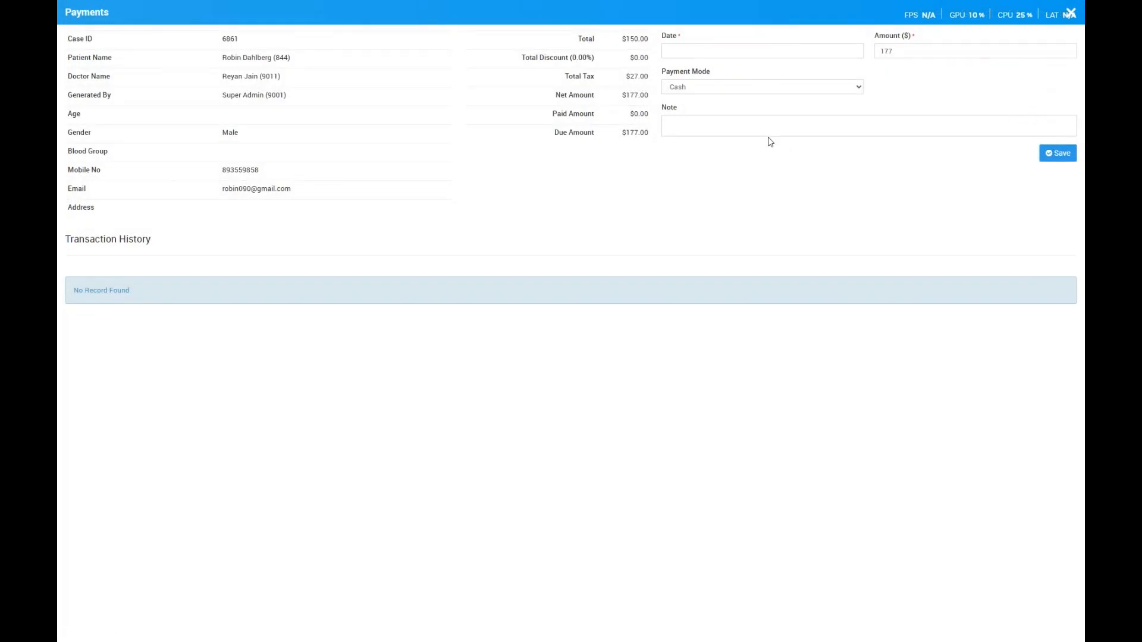
left_click(755, 127)
type("177")
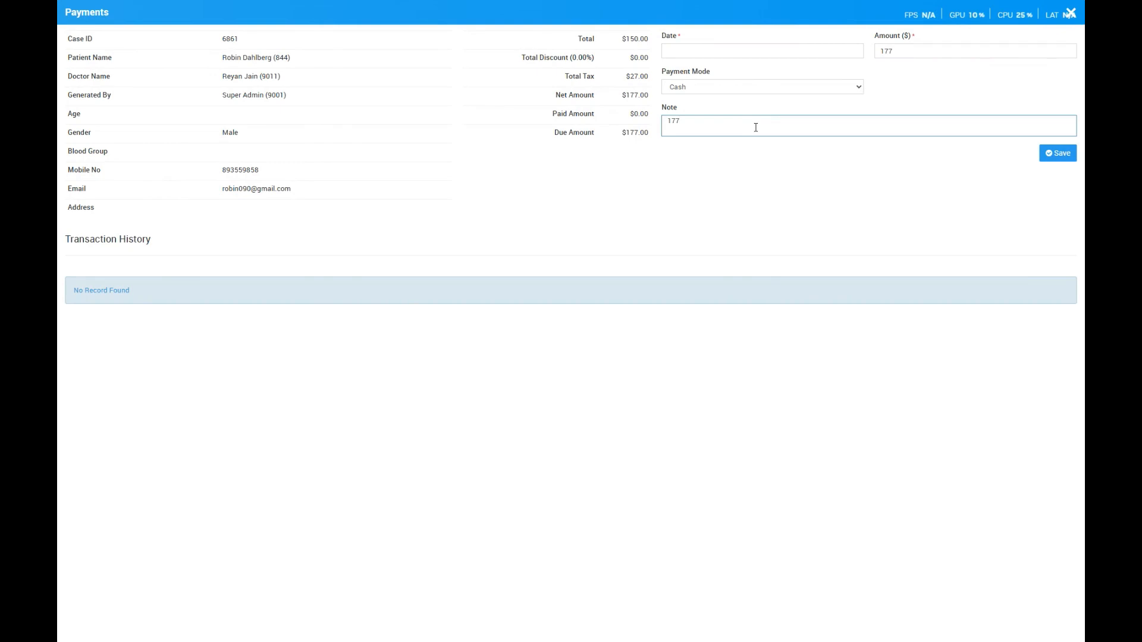
left_click(1068, 157)
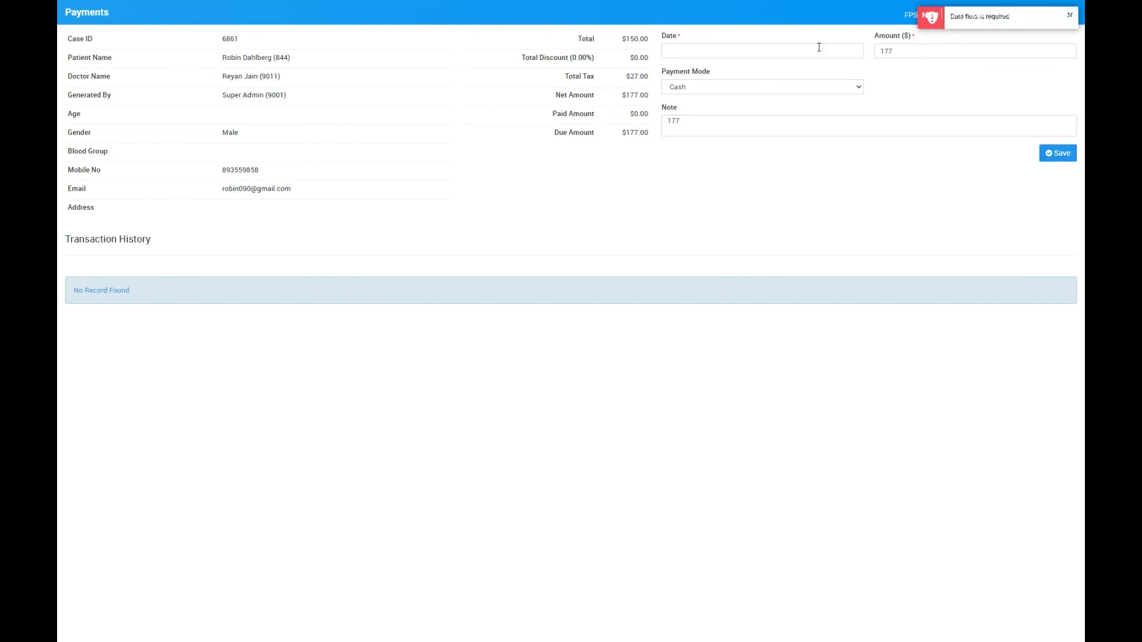
left_click(748, 49)
left_click(732, 138)
left_click(1061, 159)
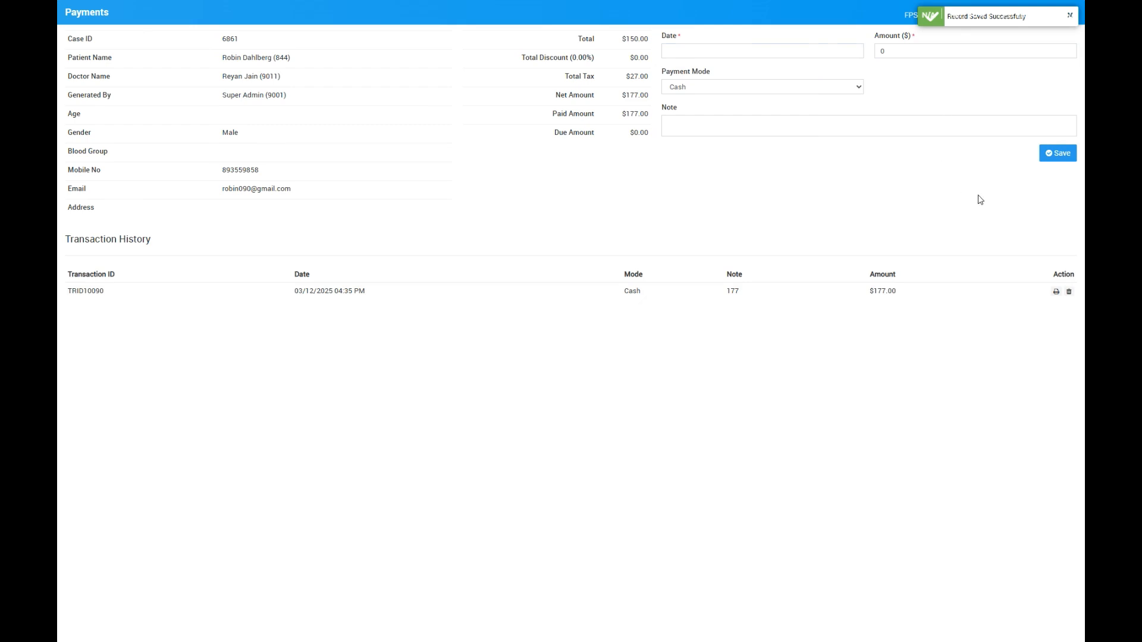
left_click(1058, 22)
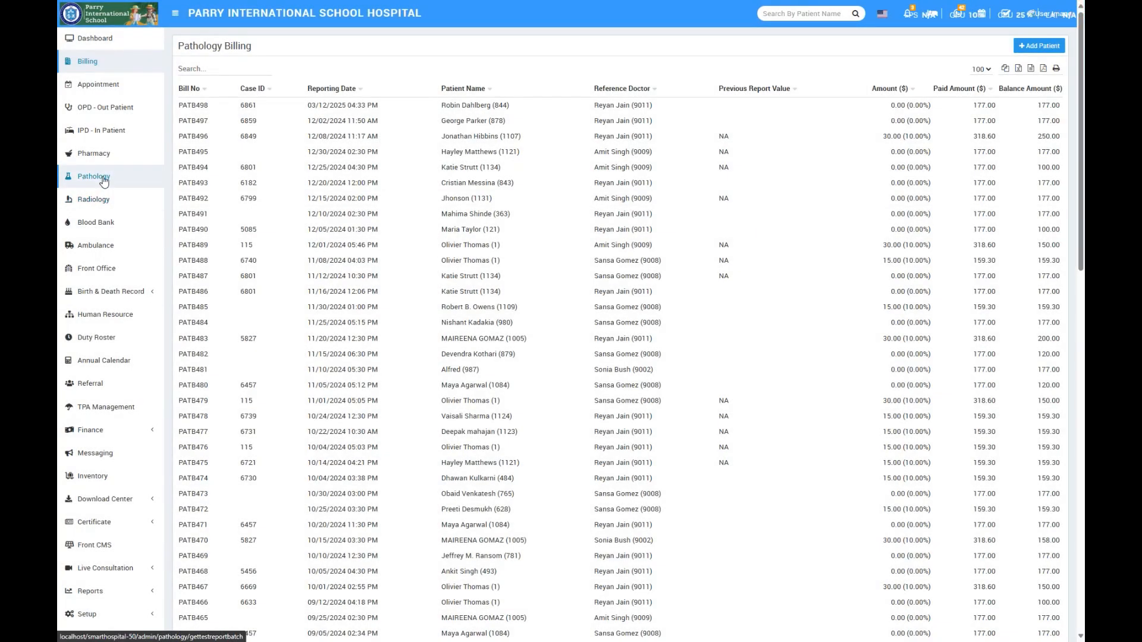
- Check the newest bill's payments and transaction history in the Pathology module
left_click(94, 176)
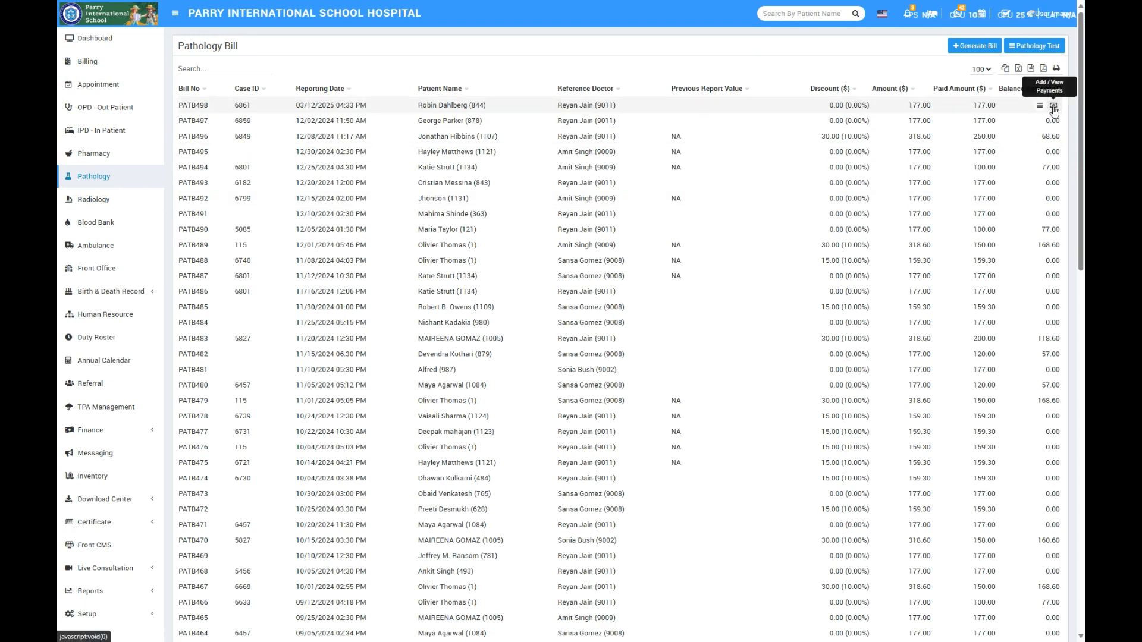
left_click(1053, 107)
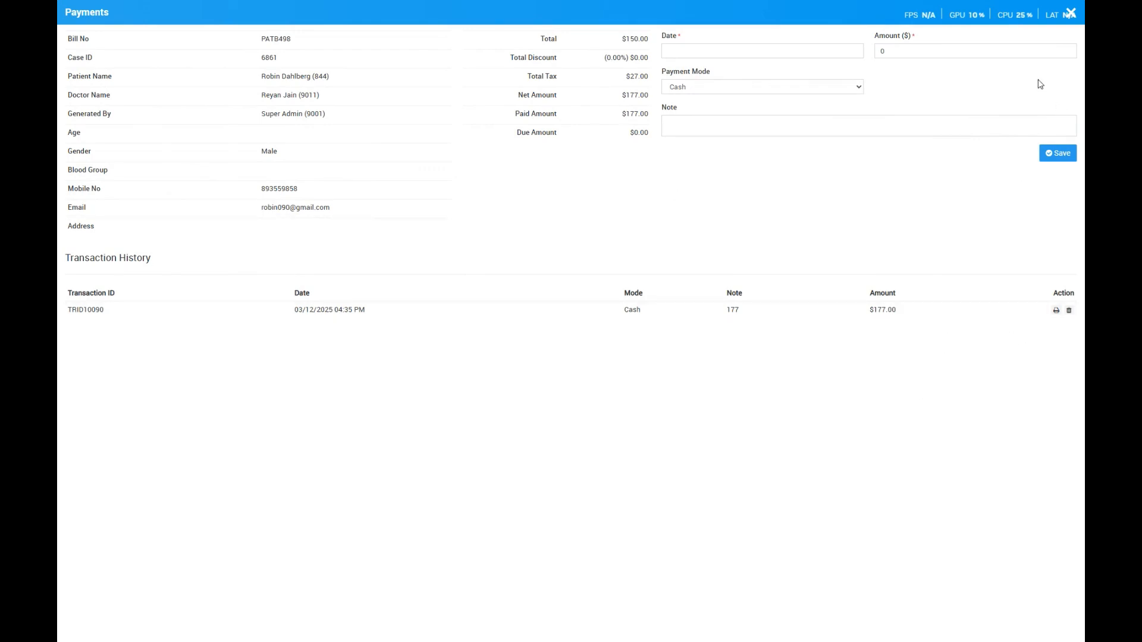
left_click(1070, 14)
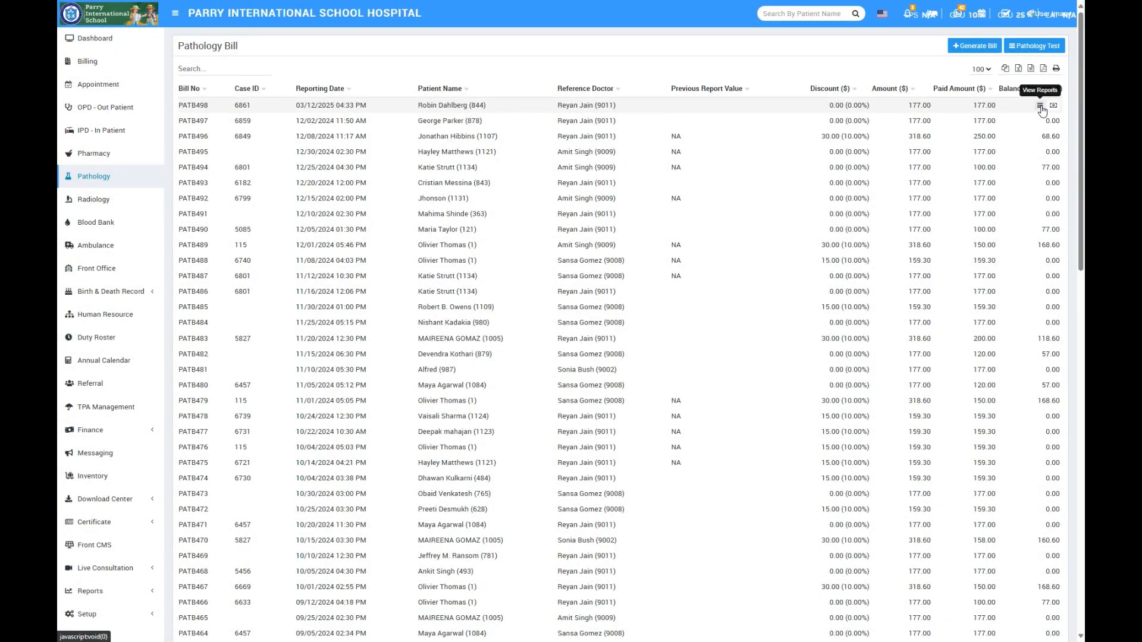
- Save the Liver test's sample collection for 03/12/2025 at In-House Pathology Lab, choosing a staff member as the collector
left_click(1040, 107)
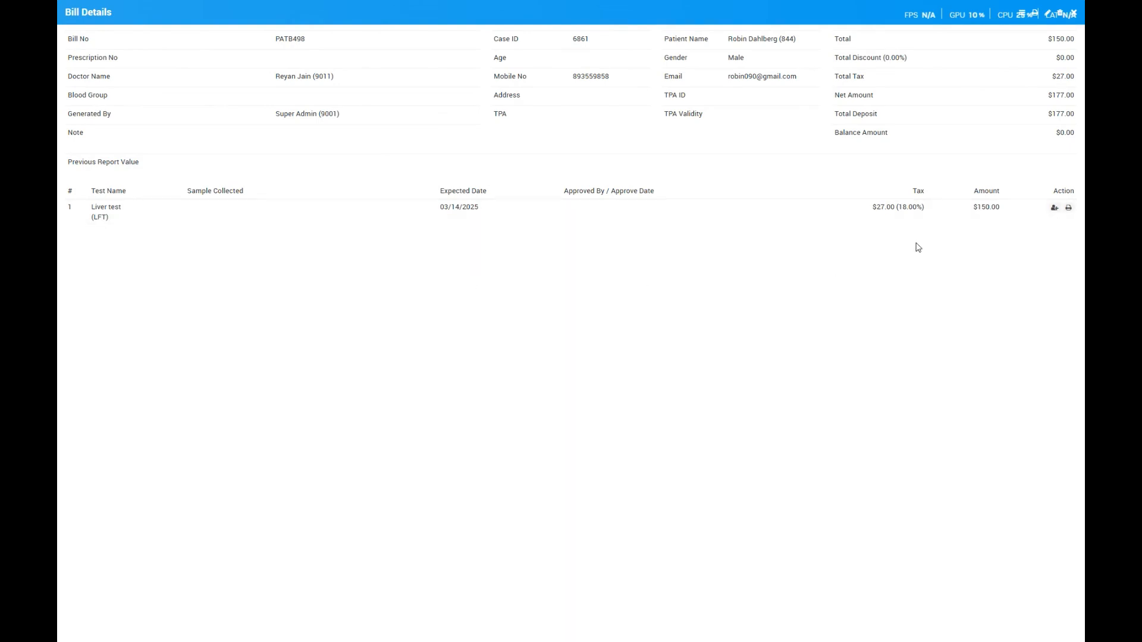
left_click(1054, 209)
left_click(488, 78)
left_click(474, 107)
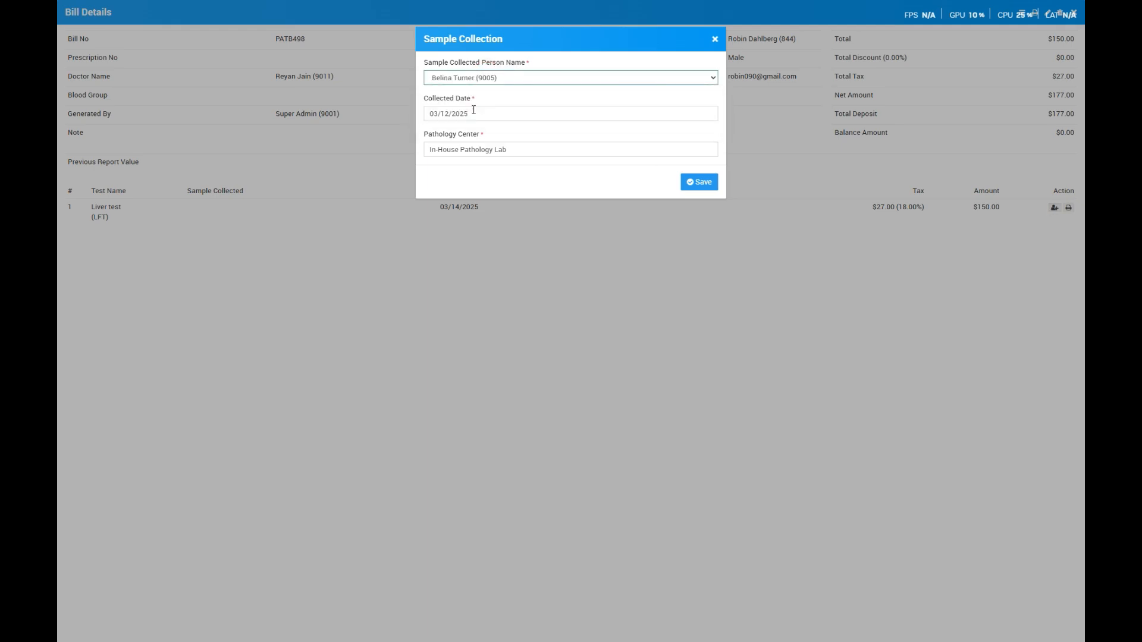
left_click(694, 182)
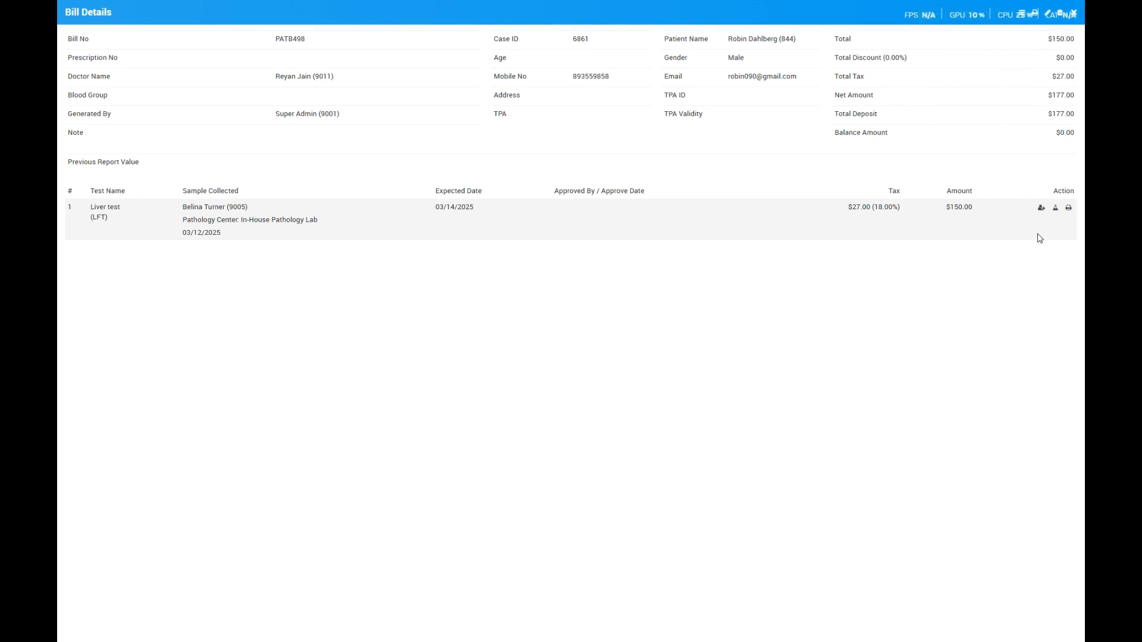
- Save the Liver test's report with the bill's doctor as approver, approve date 03/12/2025 and report value 56 U/L, and close the bill details
left_click(1056, 209)
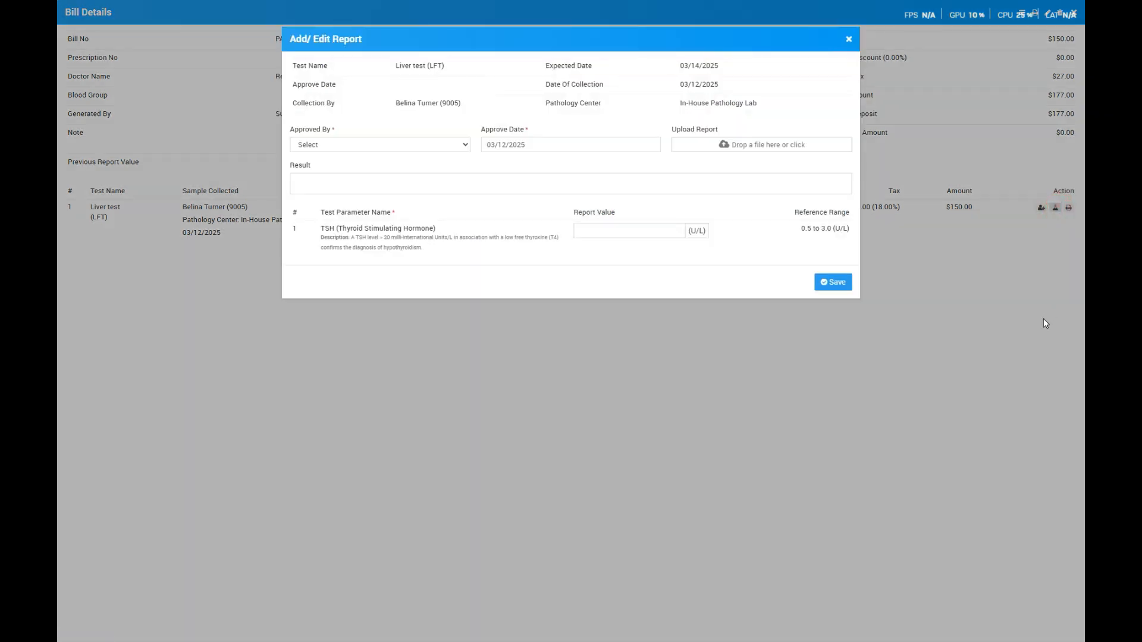
left_click(343, 145)
left_click(330, 180)
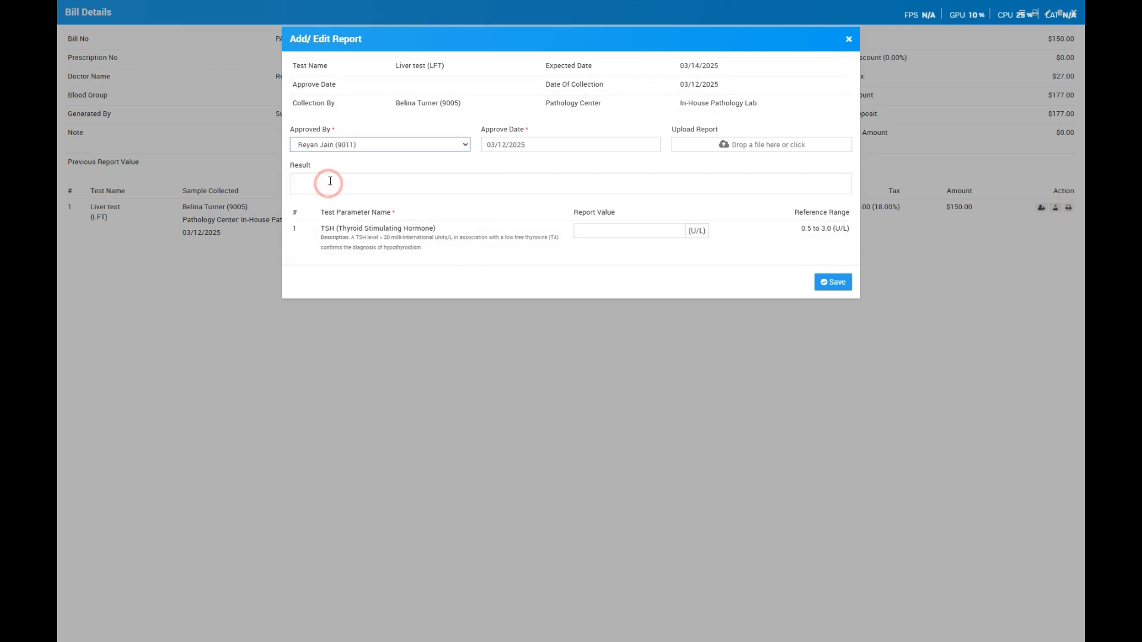
left_click(321, 182)
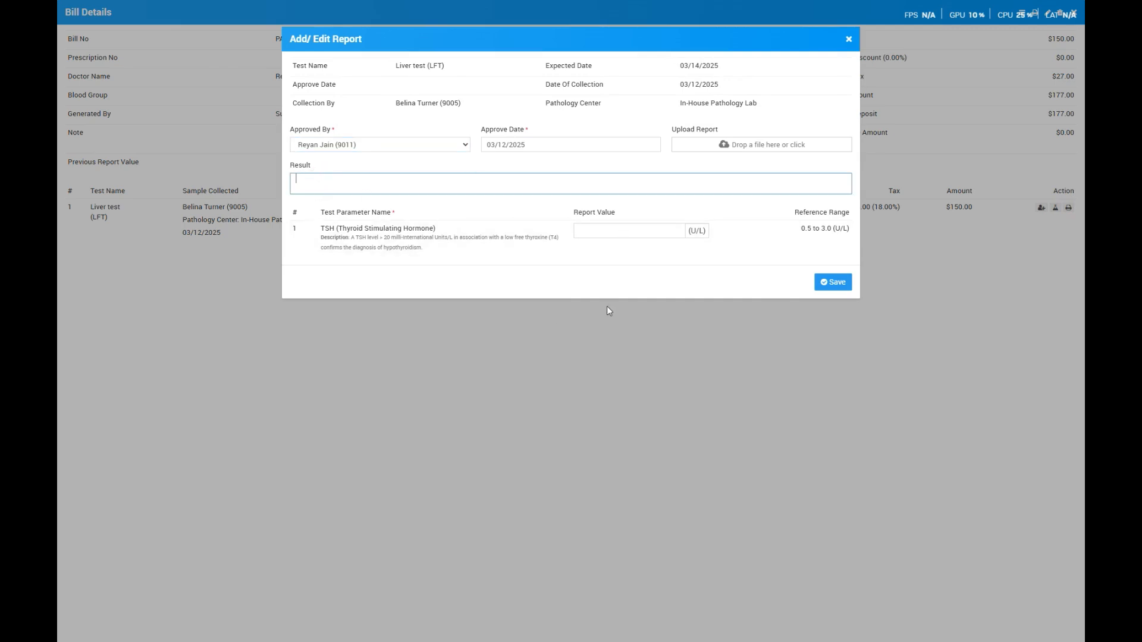
left_click(625, 230)
left_click(829, 281)
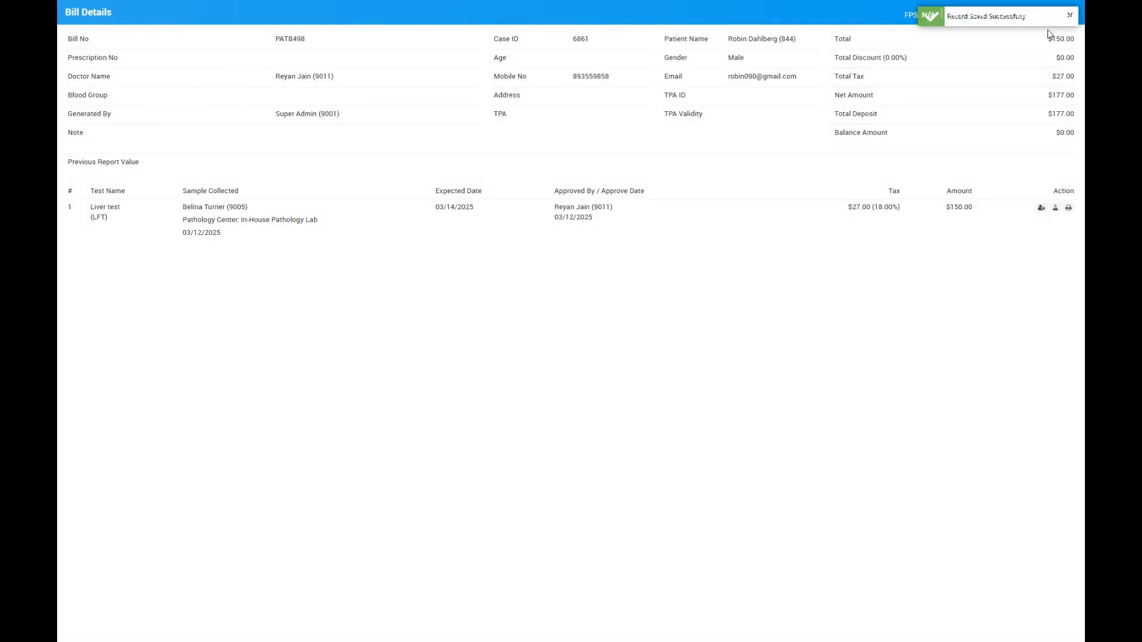
left_click(1070, 13)
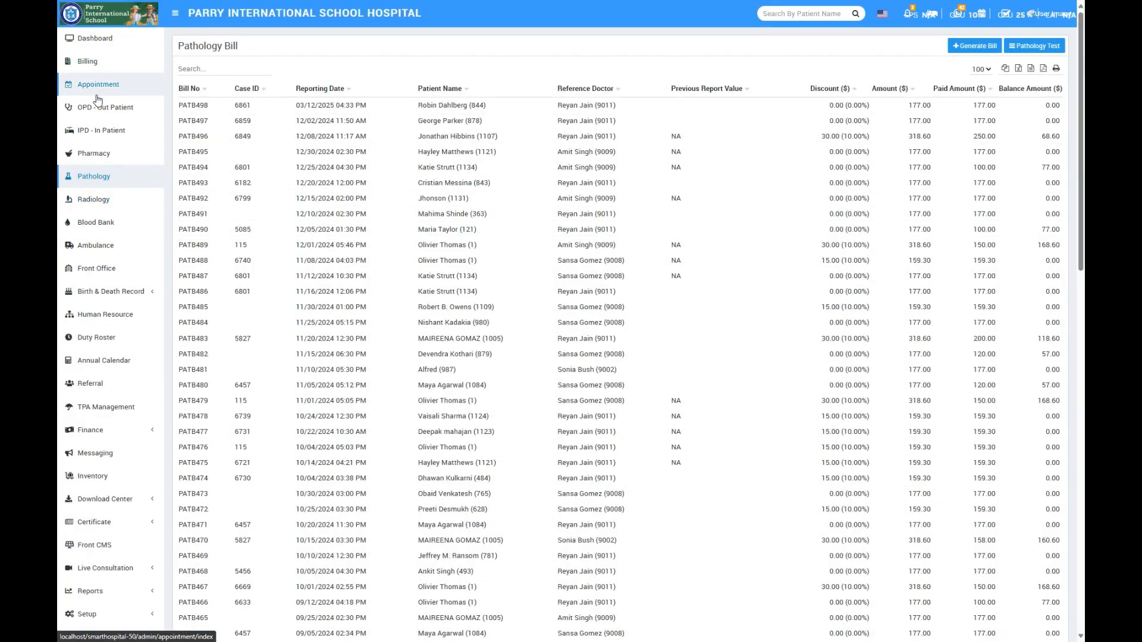
- View the Liver test report under Lab Investigation in the patient's OPD record
left_click(113, 108)
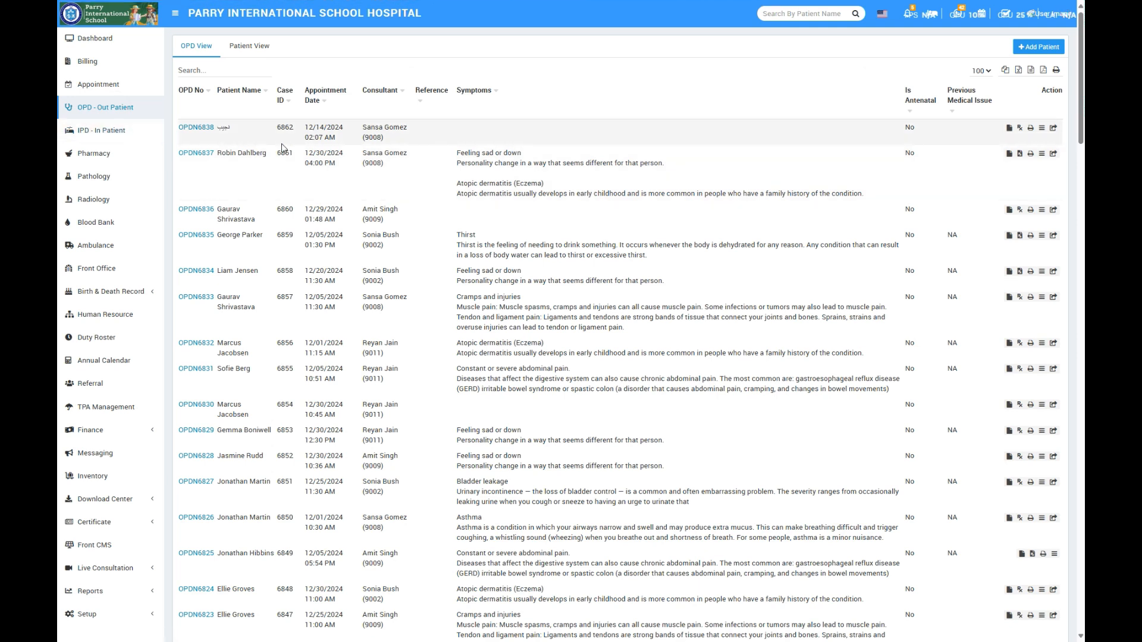
left_click(202, 155)
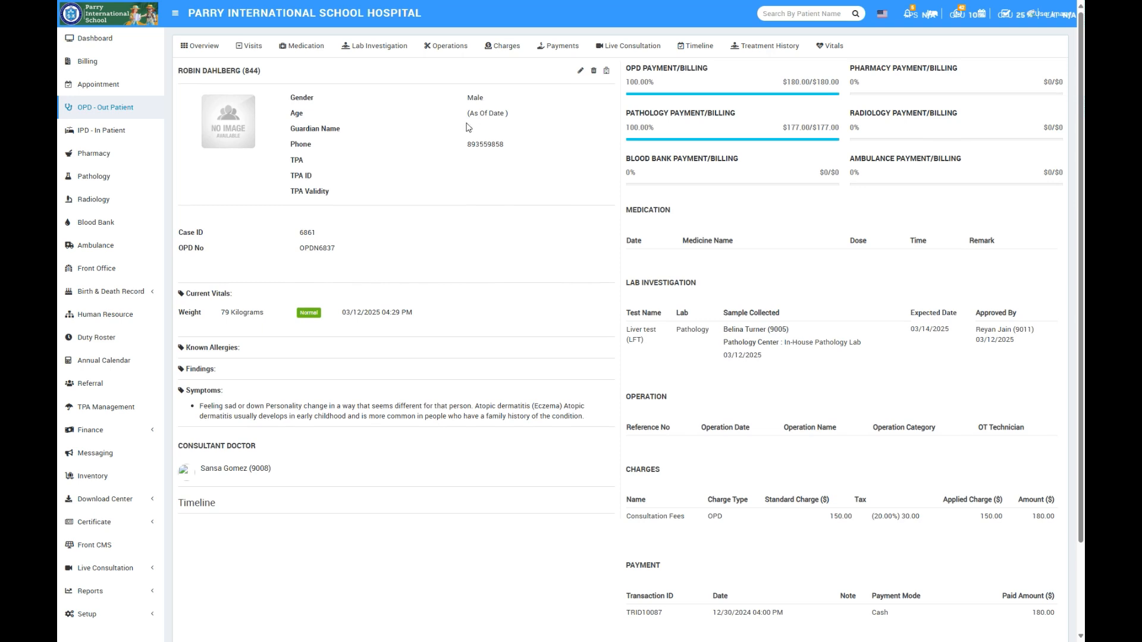
left_click(371, 46)
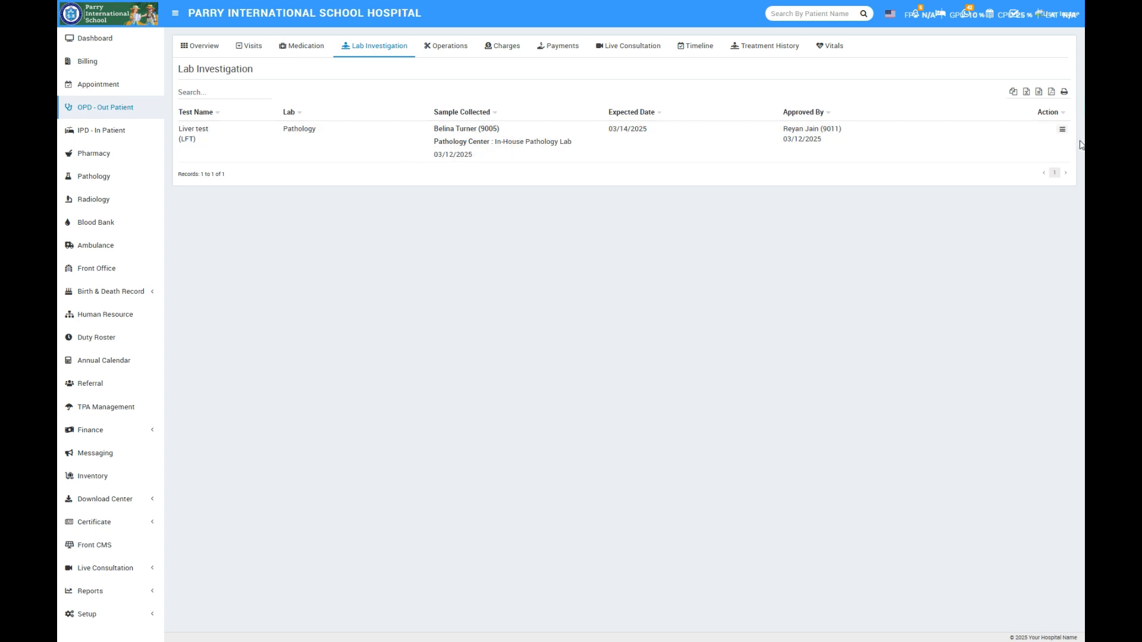
left_click(1062, 129)
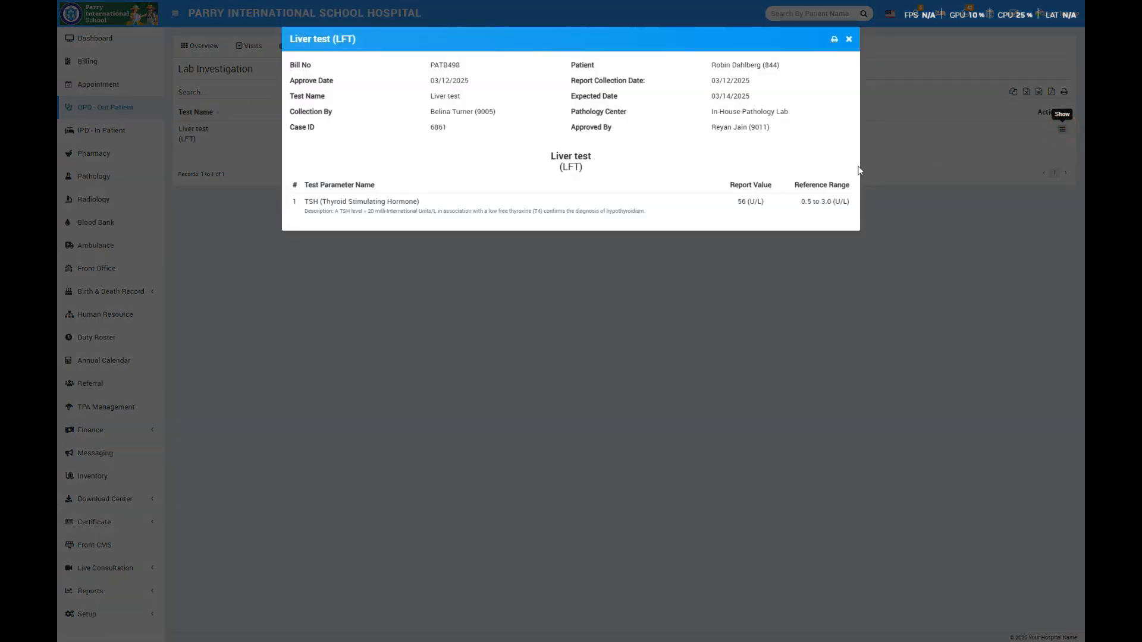
left_click(744, 203)
left_click(850, 40)
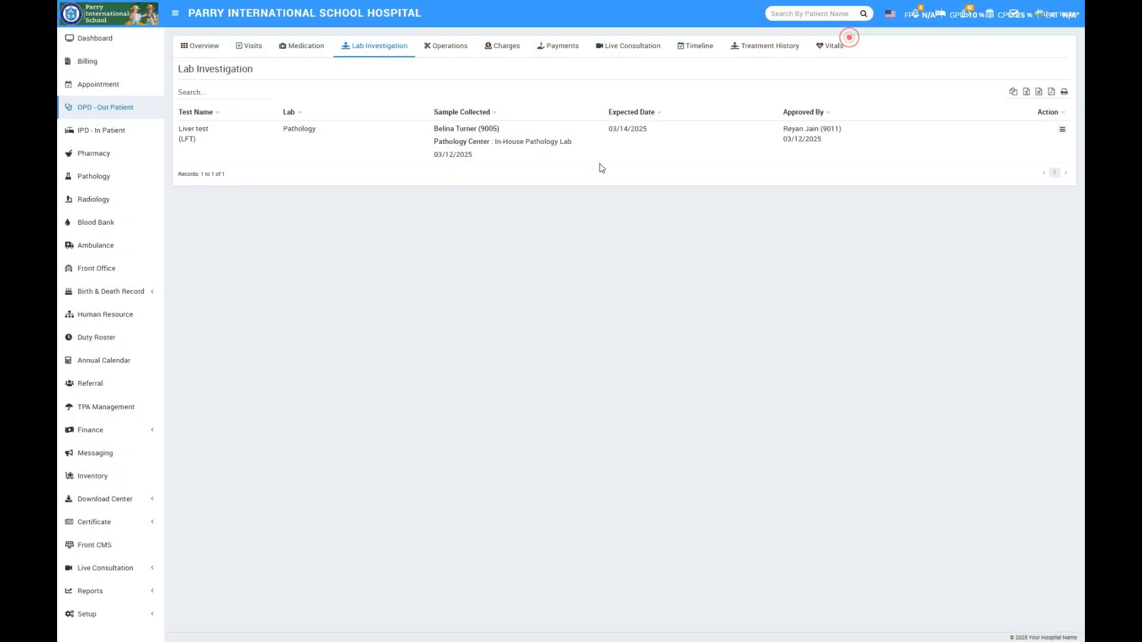
- View the patient's visit details and their edit form from the OPD list, and close them without saving
left_click(96, 108)
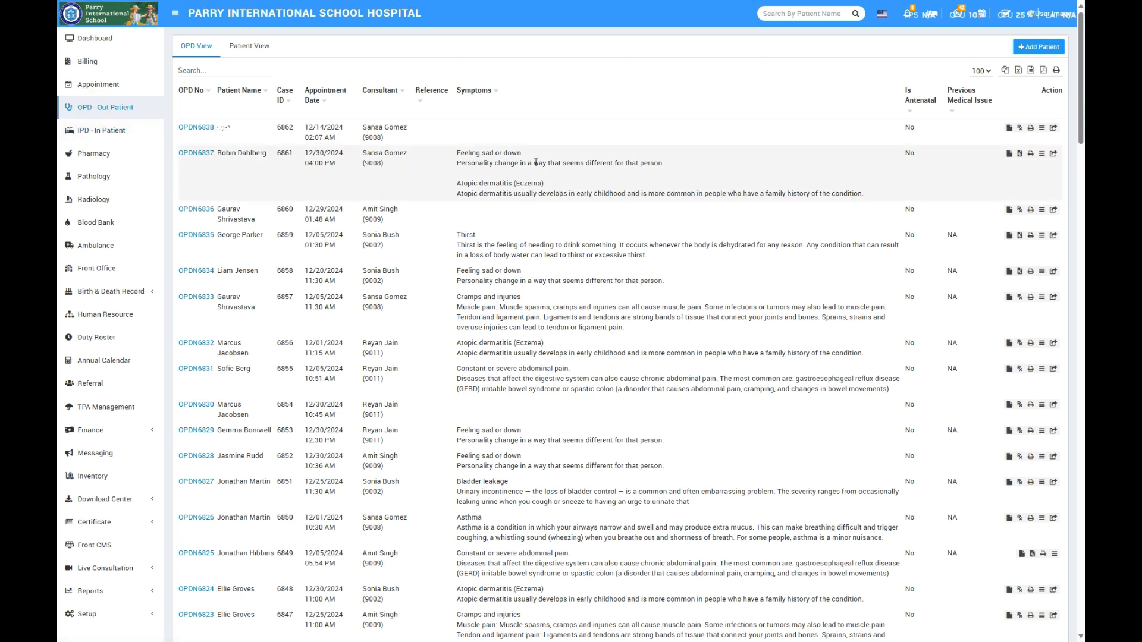
left_click(1041, 153)
left_click(822, 39)
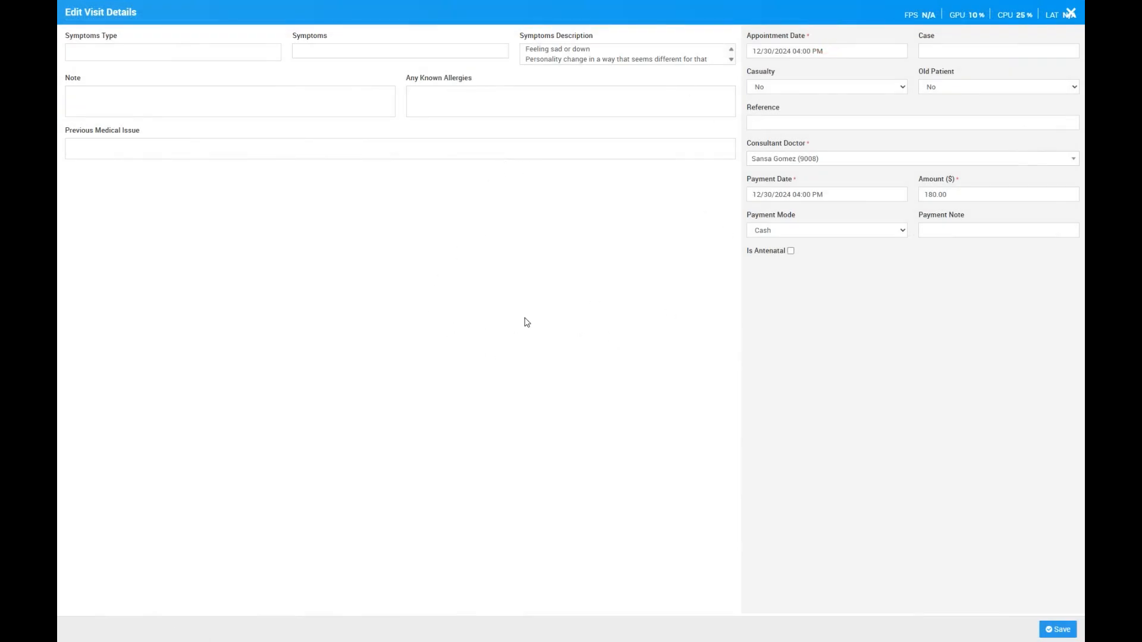
left_click(1069, 16)
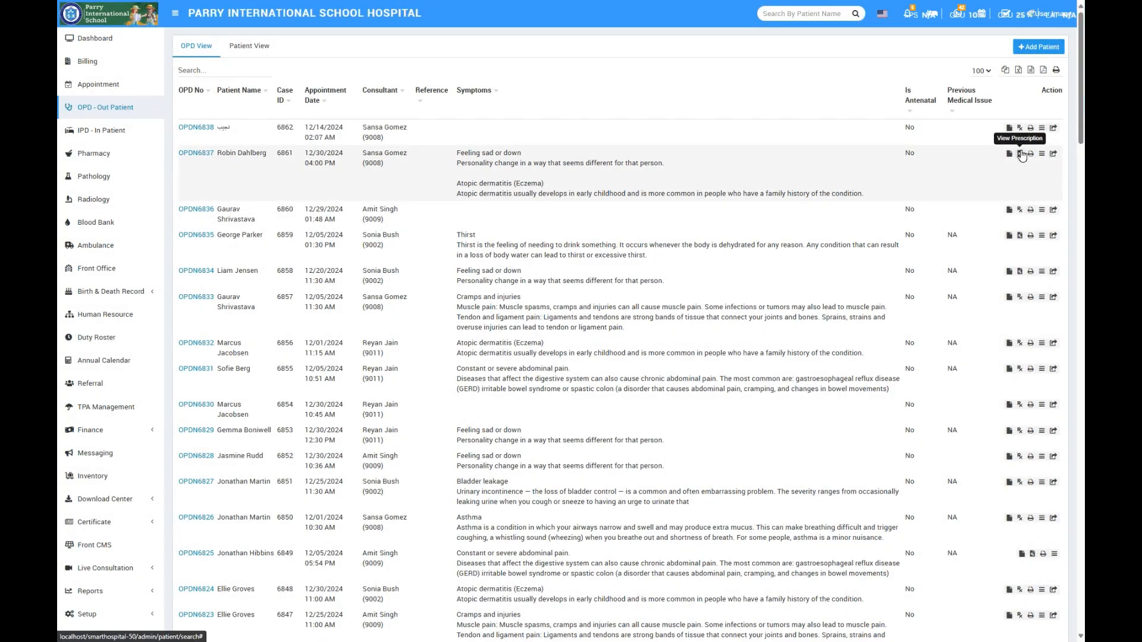
- Edit the patient's OPD prescription, adding the finding Osteoporosis from the Bone Density Problems category
left_click(1021, 155)
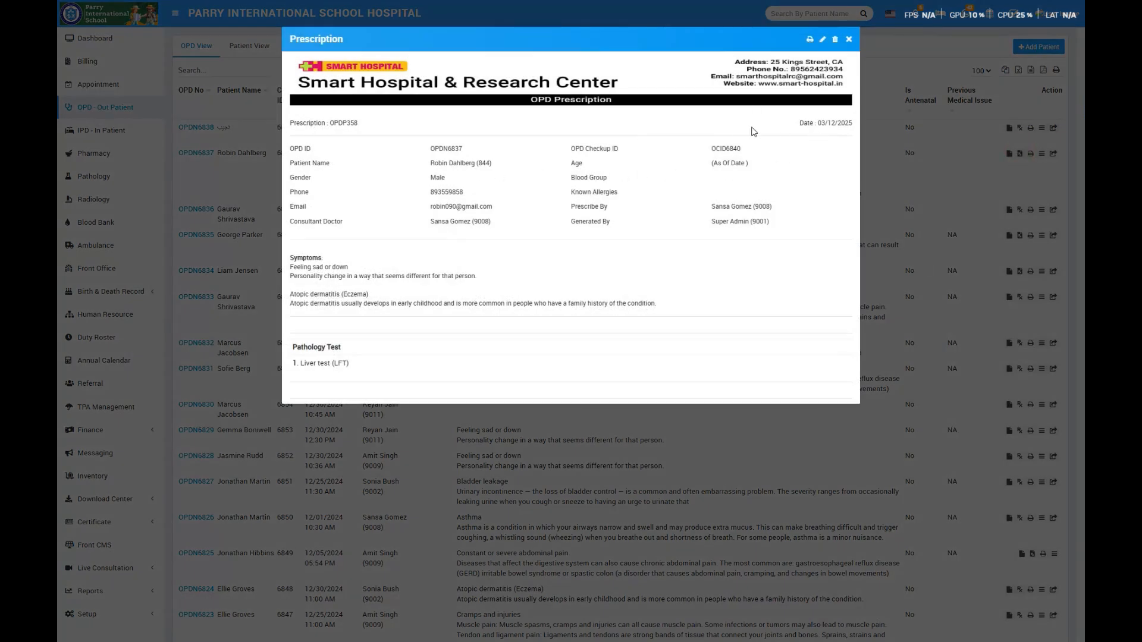
left_click(822, 39)
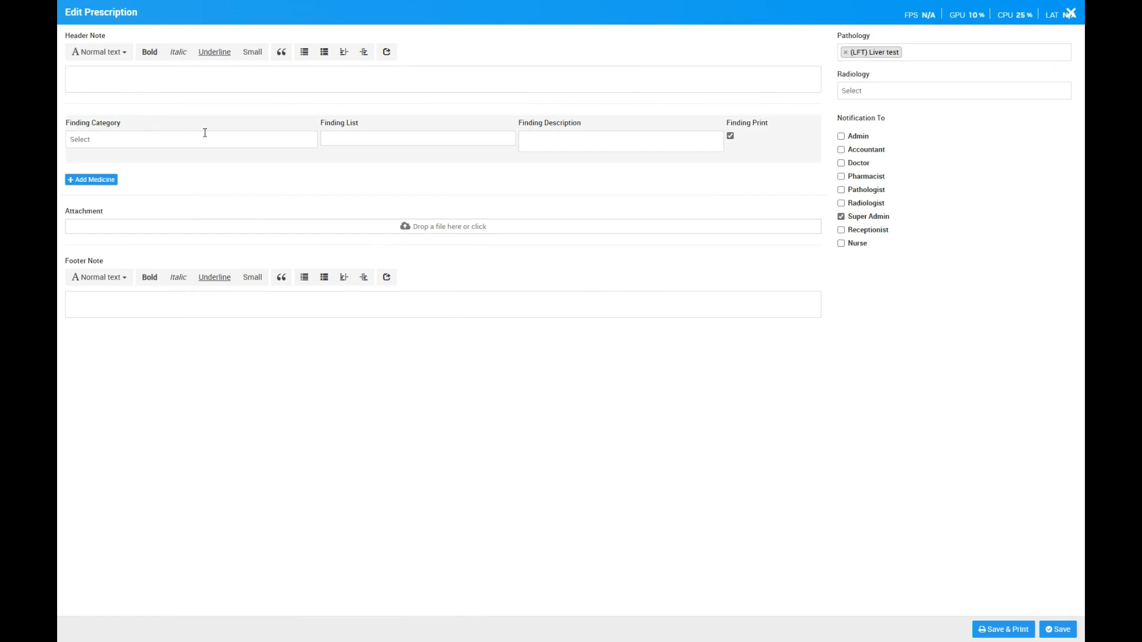
left_click(265, 144)
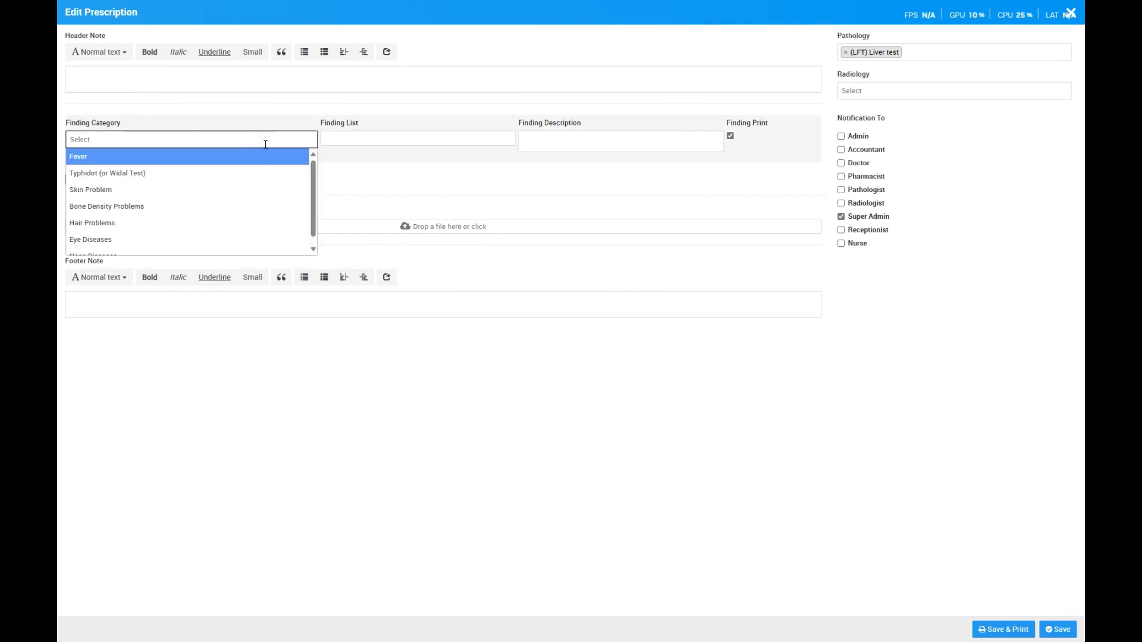
left_click(182, 212)
left_click(429, 137)
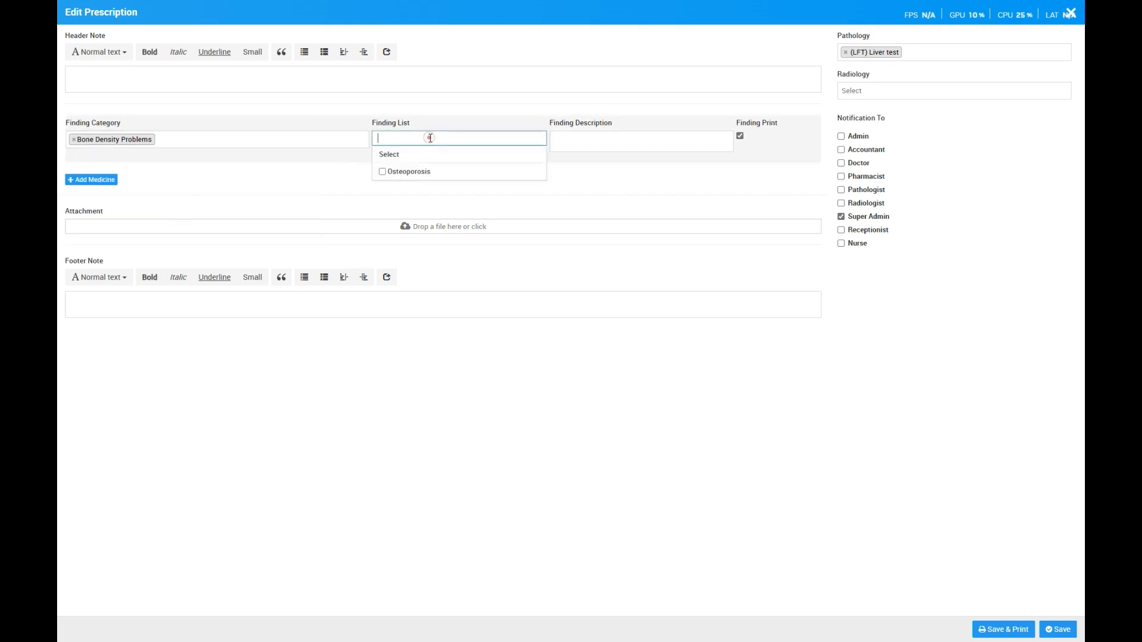
left_click(414, 172)
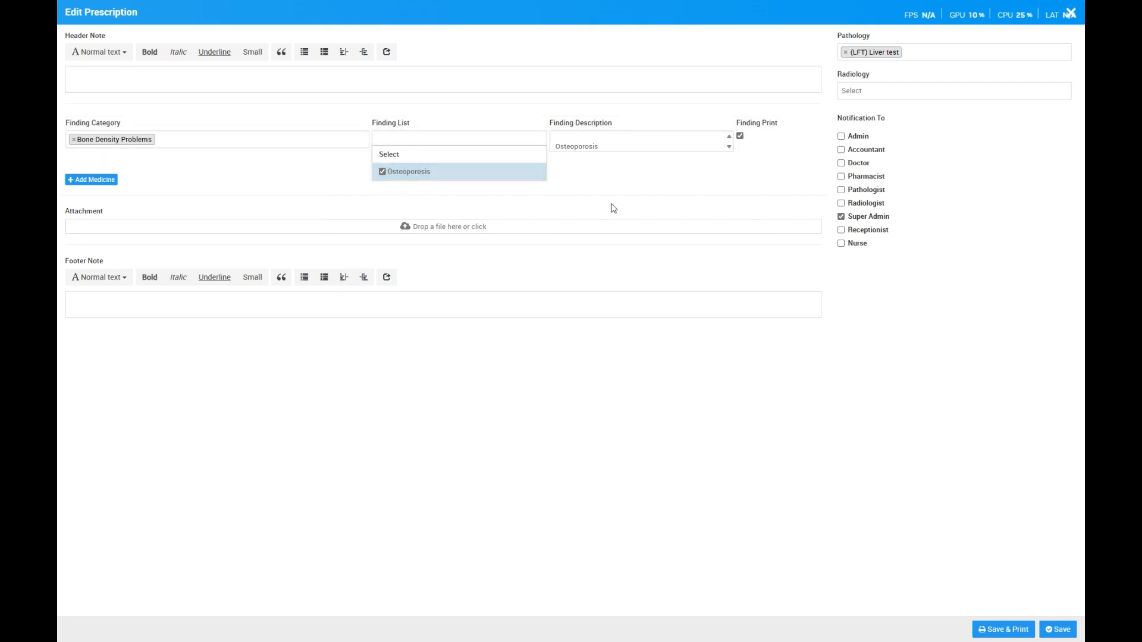
left_click(658, 181)
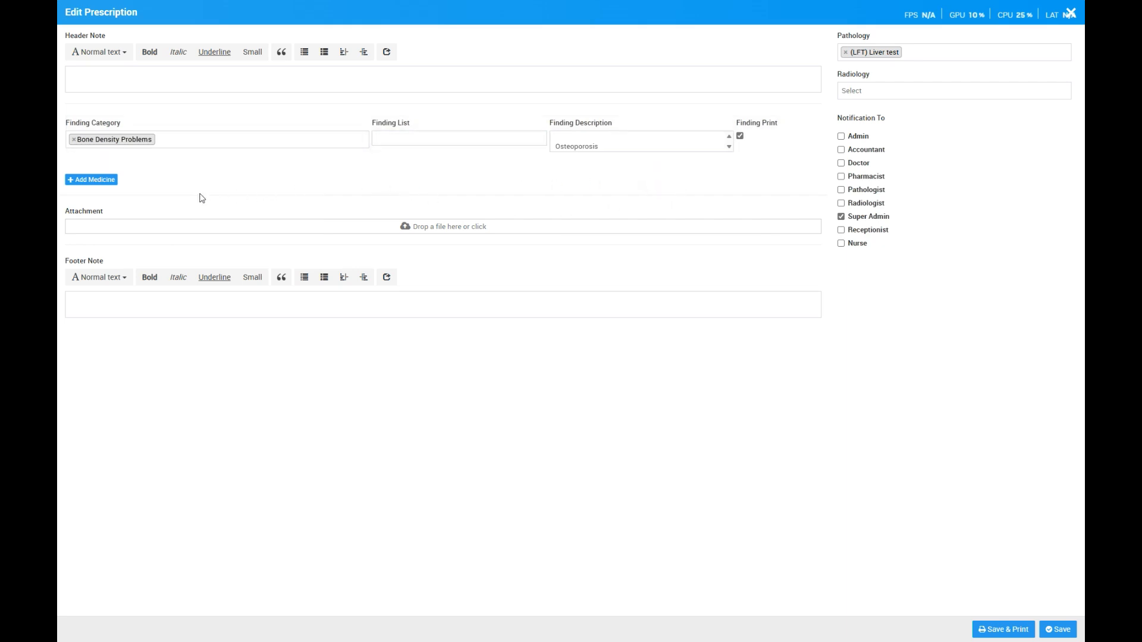
- Add a medicine row to the prescription with category Syrup and medicine Syrup
left_click(84, 179)
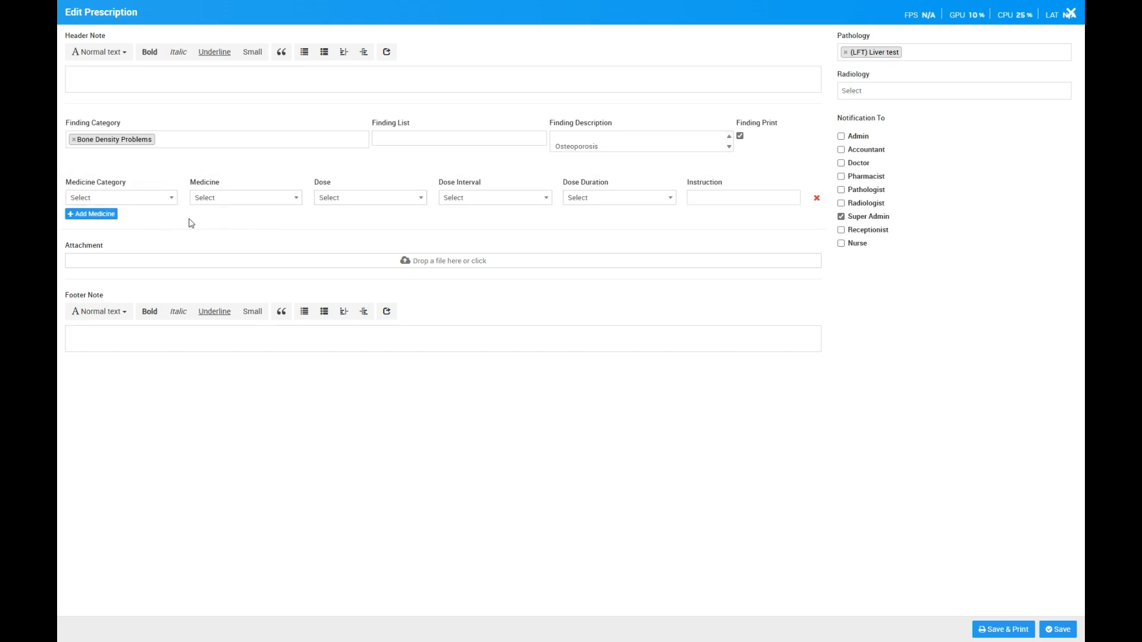
left_click(160, 205)
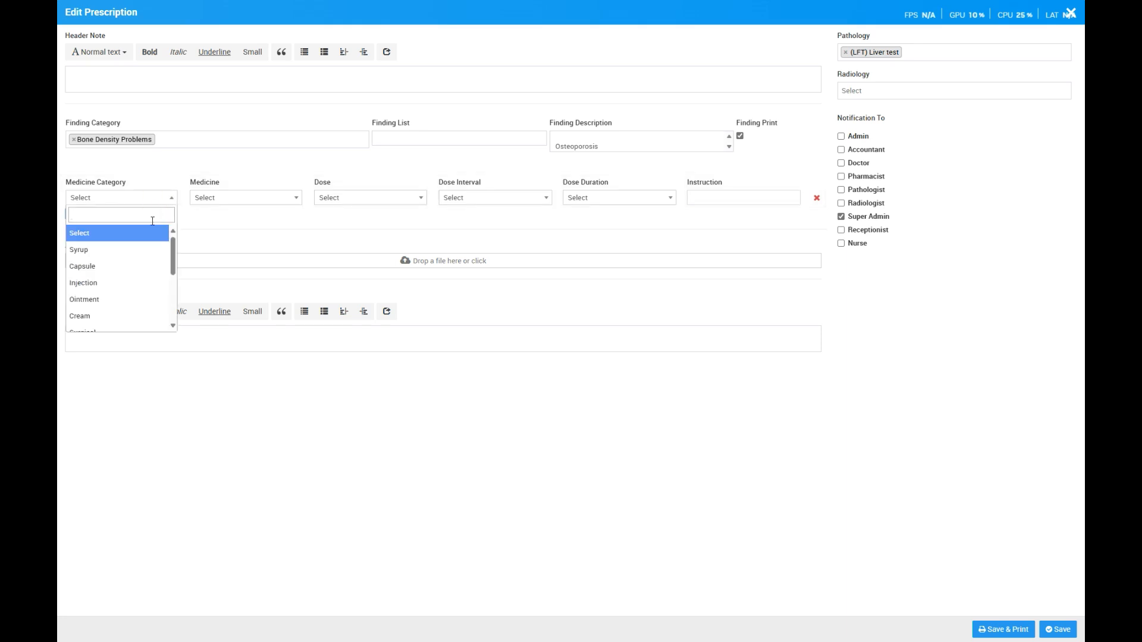
scroll(132, 299, "down", 5)
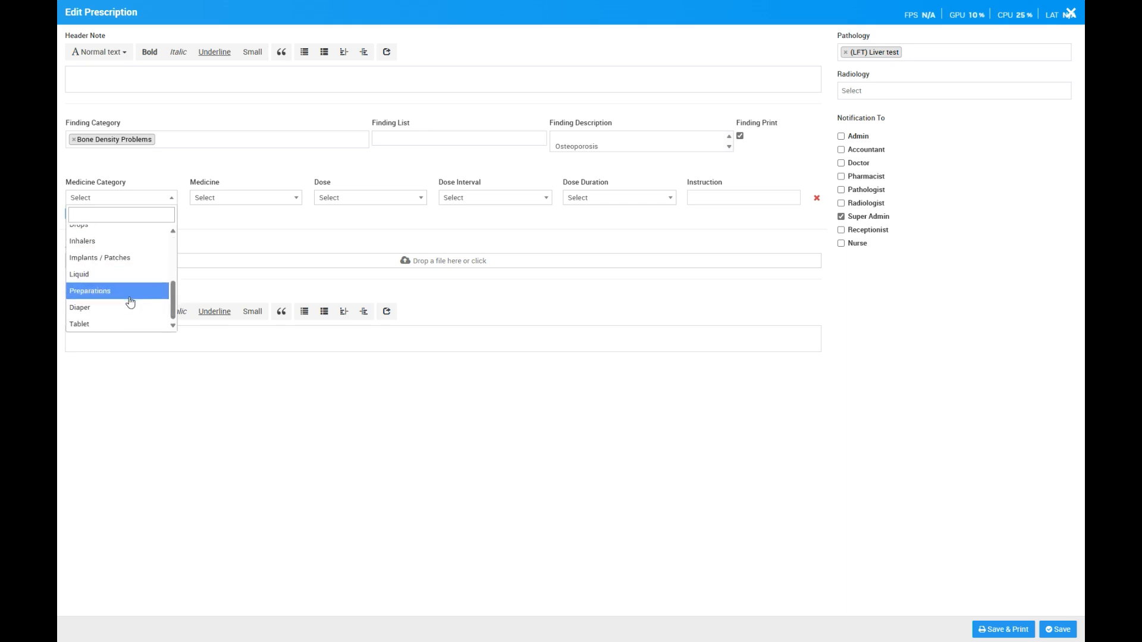
scroll(128, 300, "up", 5)
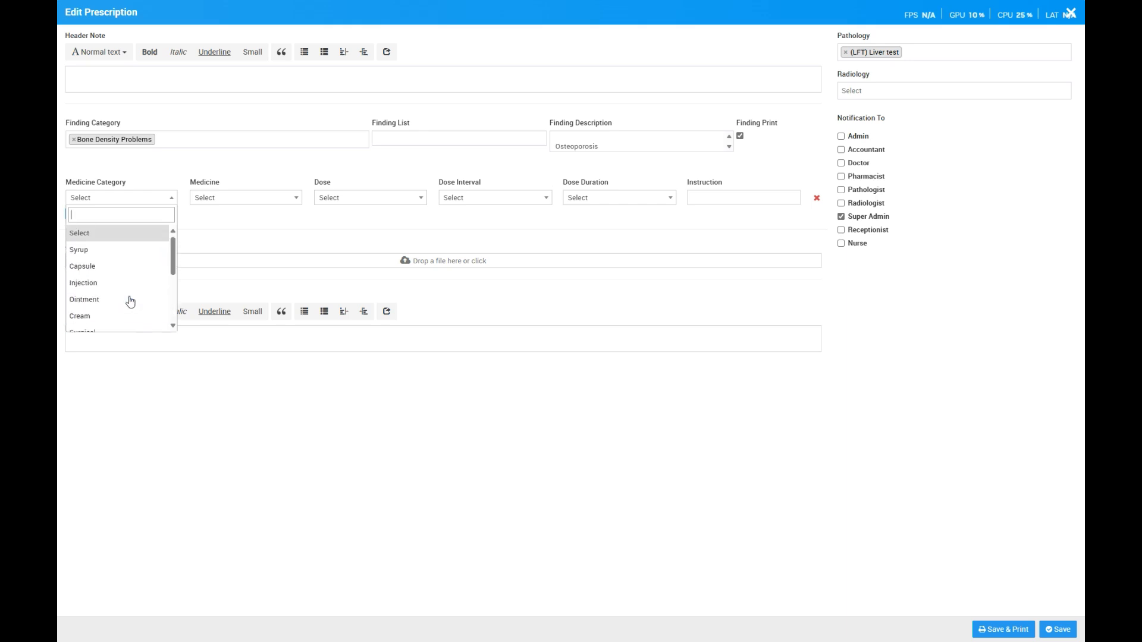
left_click(106, 249)
left_click(250, 197)
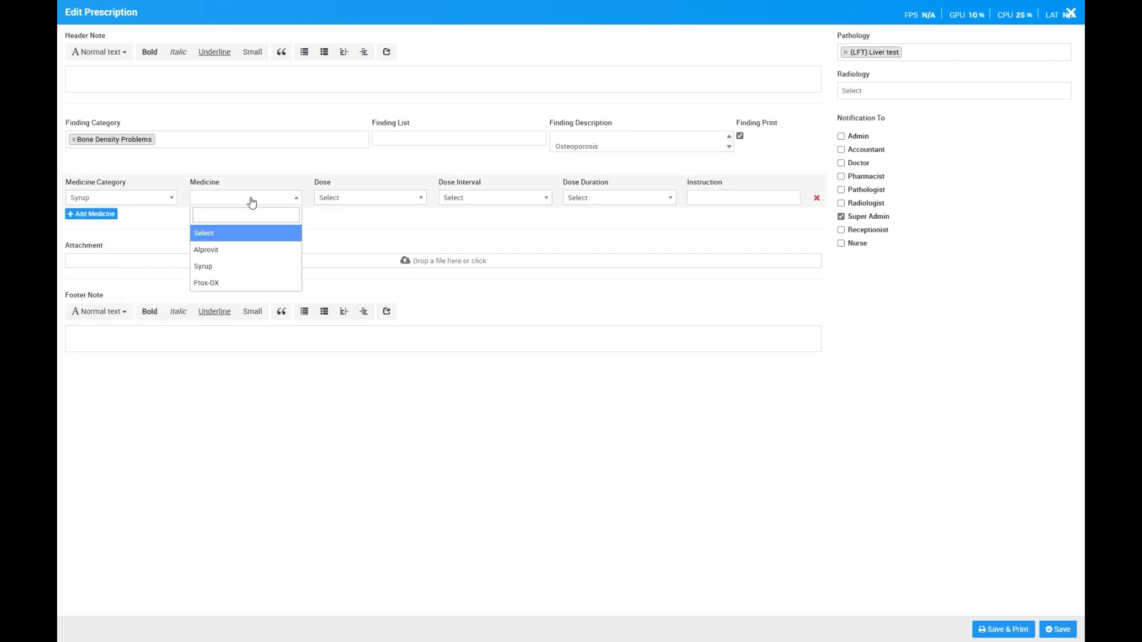
left_click(237, 266)
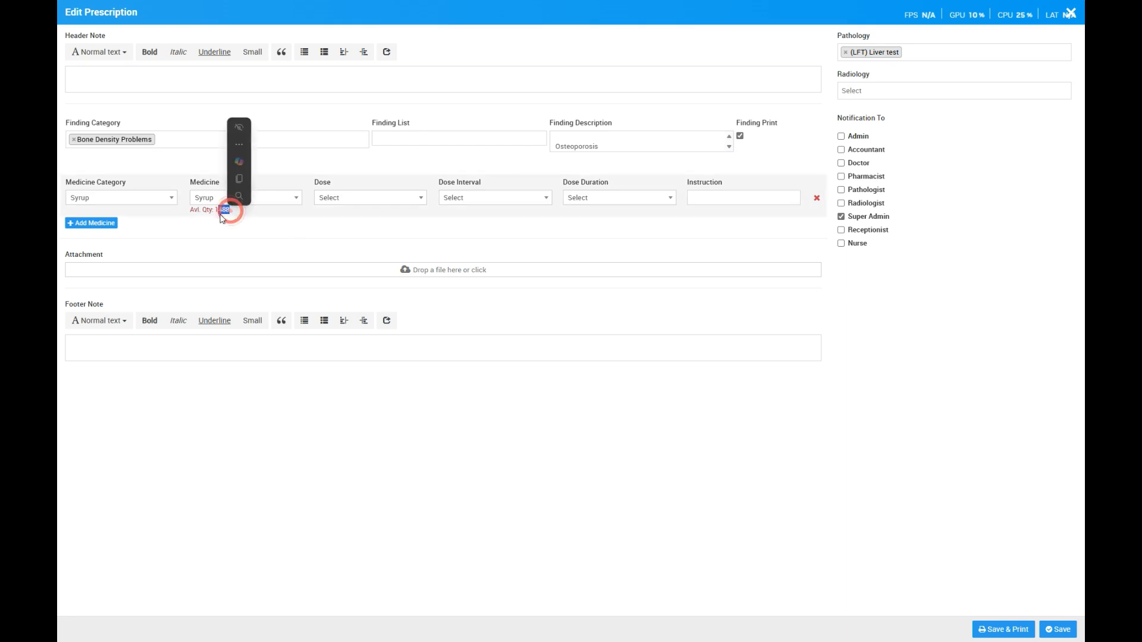
- Set the Syrup medicine's dose to 1 (CT), interval to 2 times in a day and duration to 1 Month
left_click(345, 197)
left_click(344, 250)
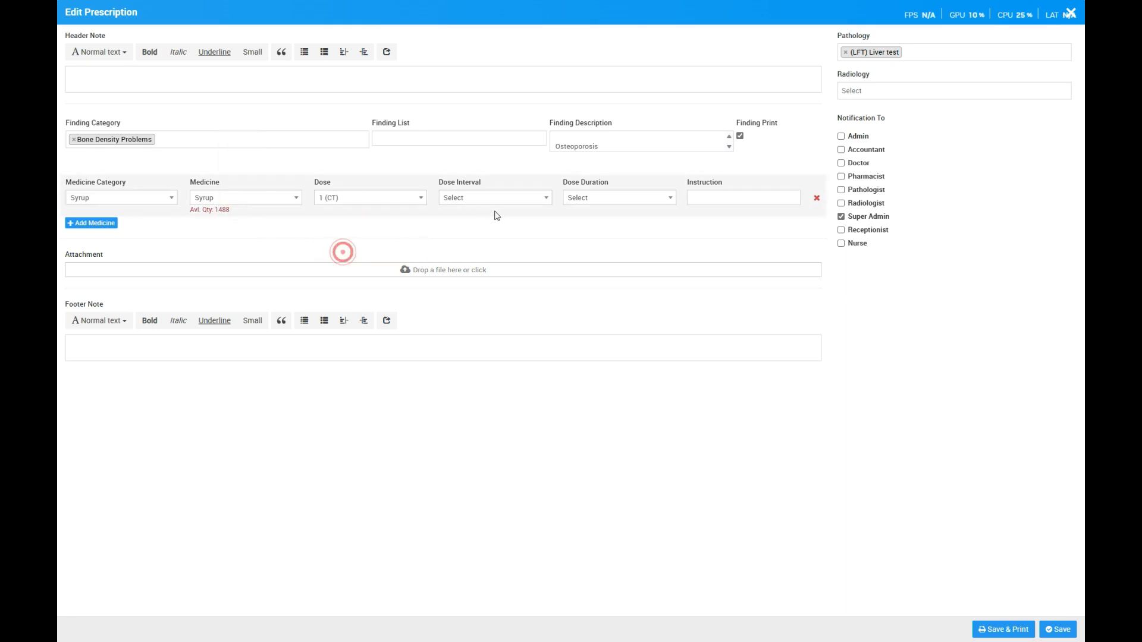
left_click(515, 197)
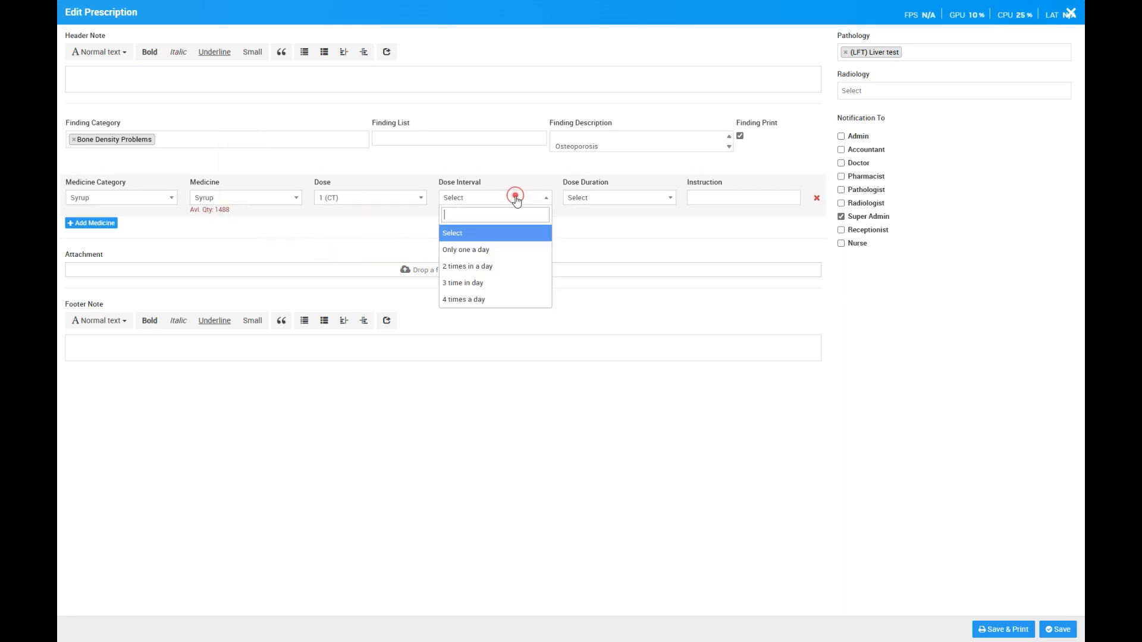
left_click(489, 265)
left_click(615, 197)
left_click(591, 283)
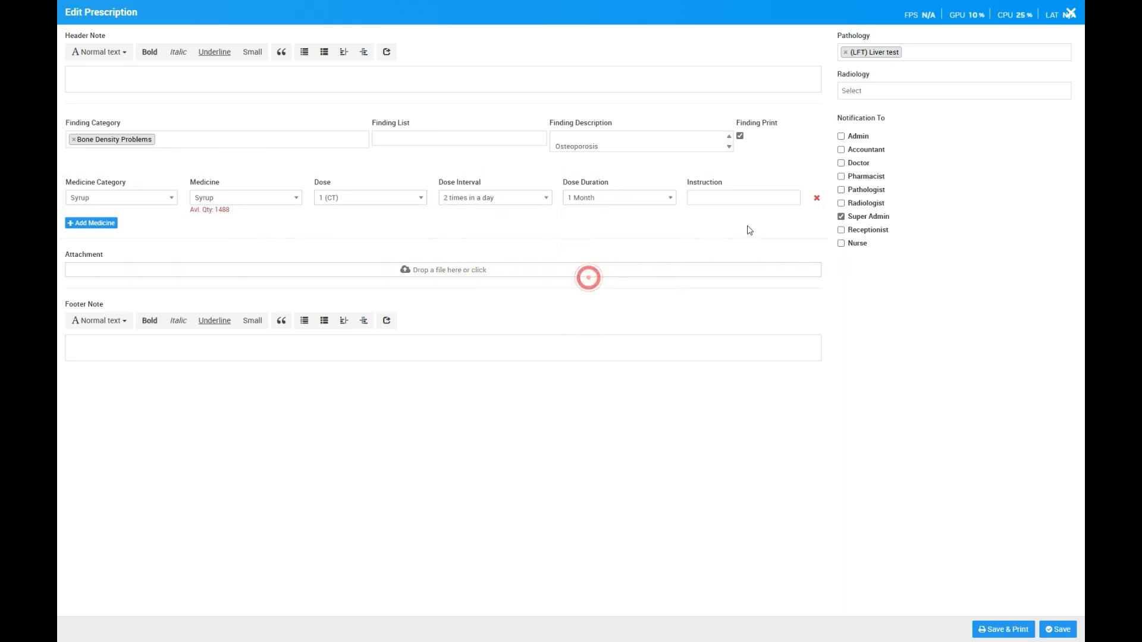
- Add a second medicine row with category Capsule, medicine WORMSTOP and dose 1 (Micrometer (oi))
left_click(91, 223)
left_click(123, 226)
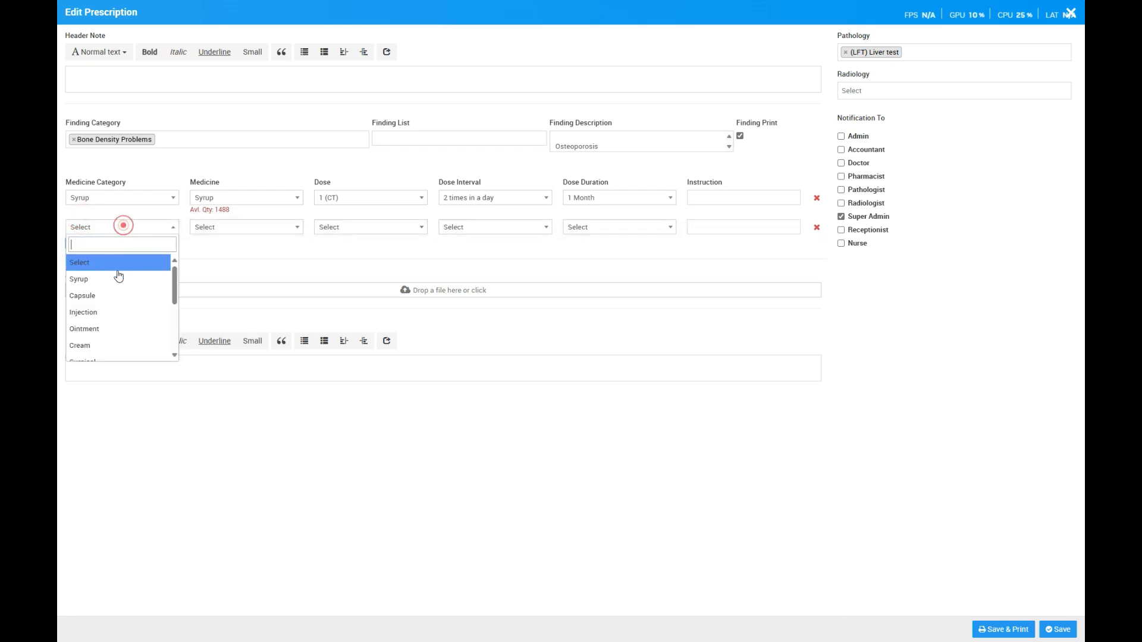
left_click(98, 296)
left_click(266, 230)
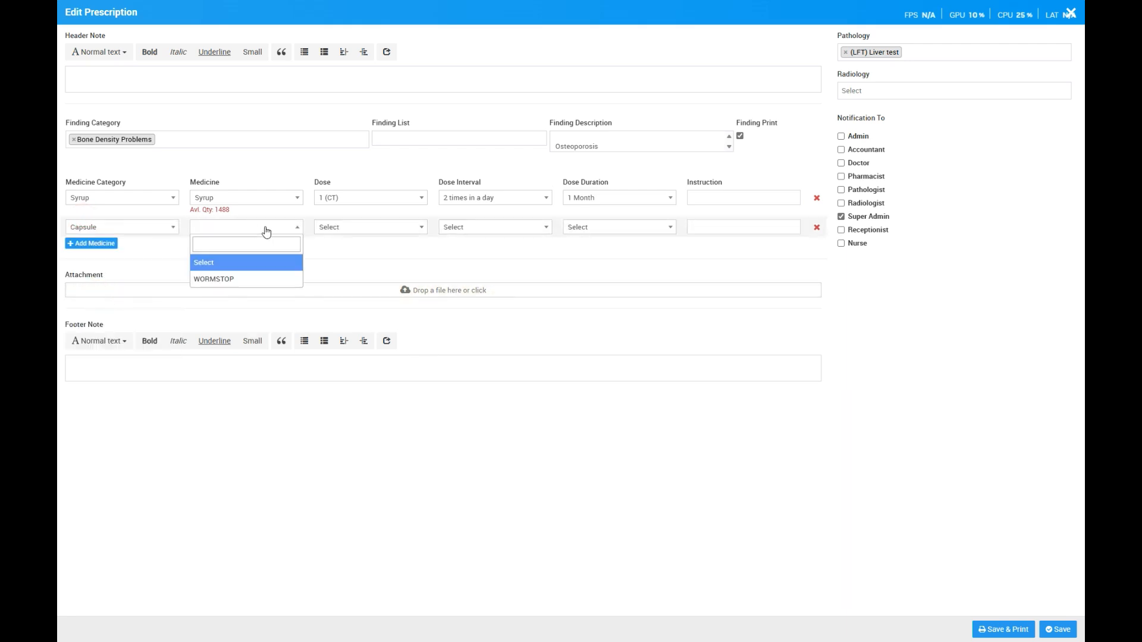
left_click(229, 279)
left_click(359, 229)
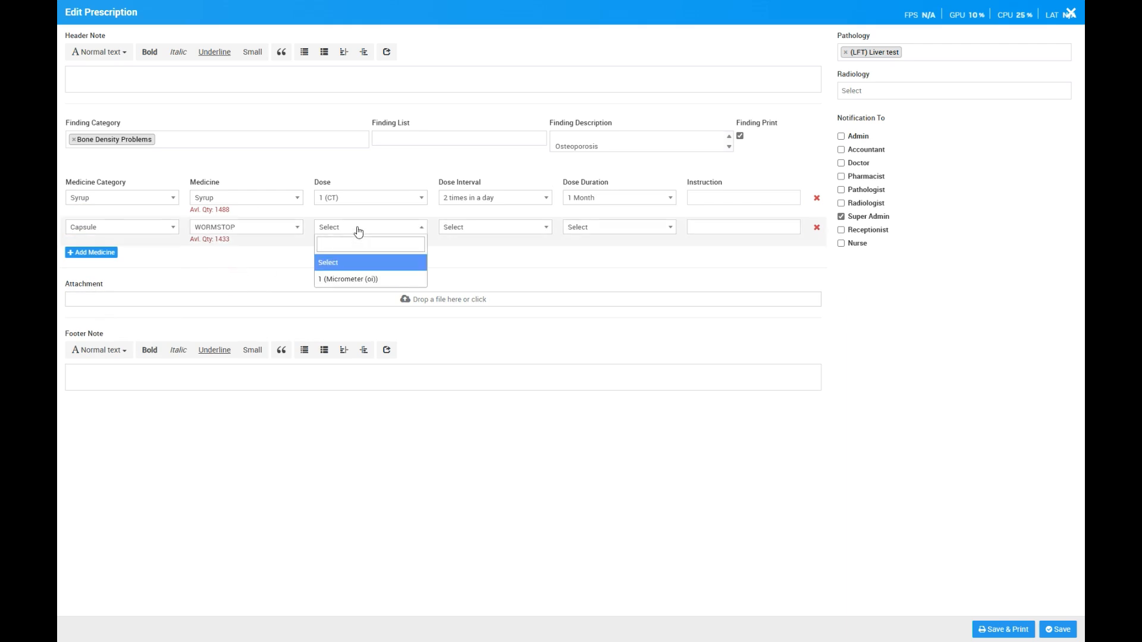
left_click(348, 278)
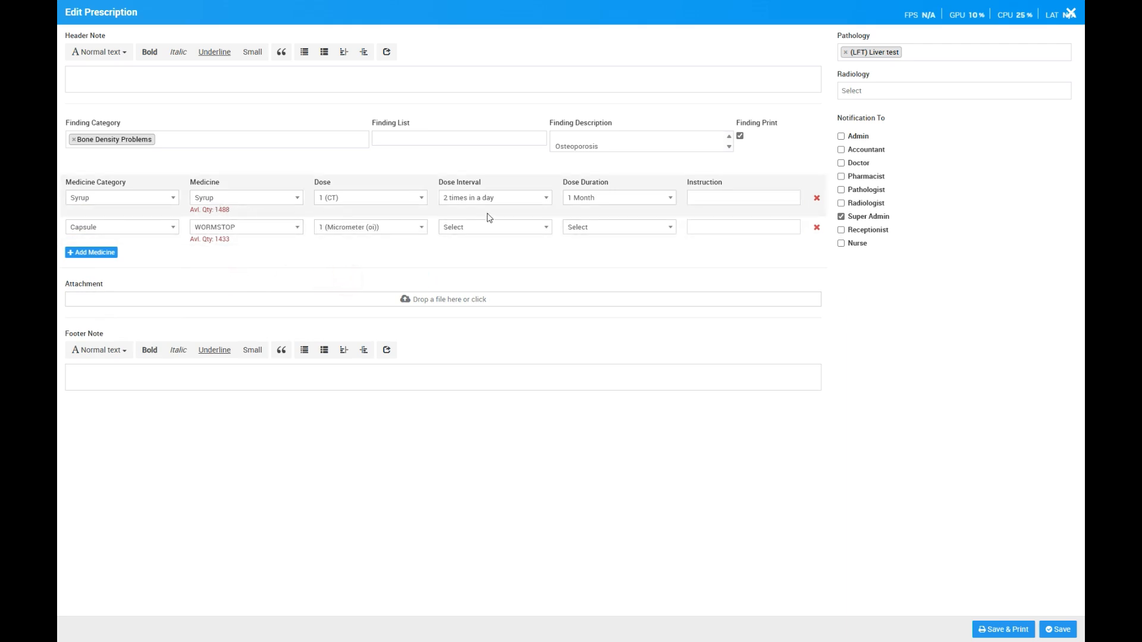
- Set the WORMSTOP capsule's interval to 3 time in day and duration to 2 Week, and save the prescription
left_click(531, 229)
left_click(484, 308)
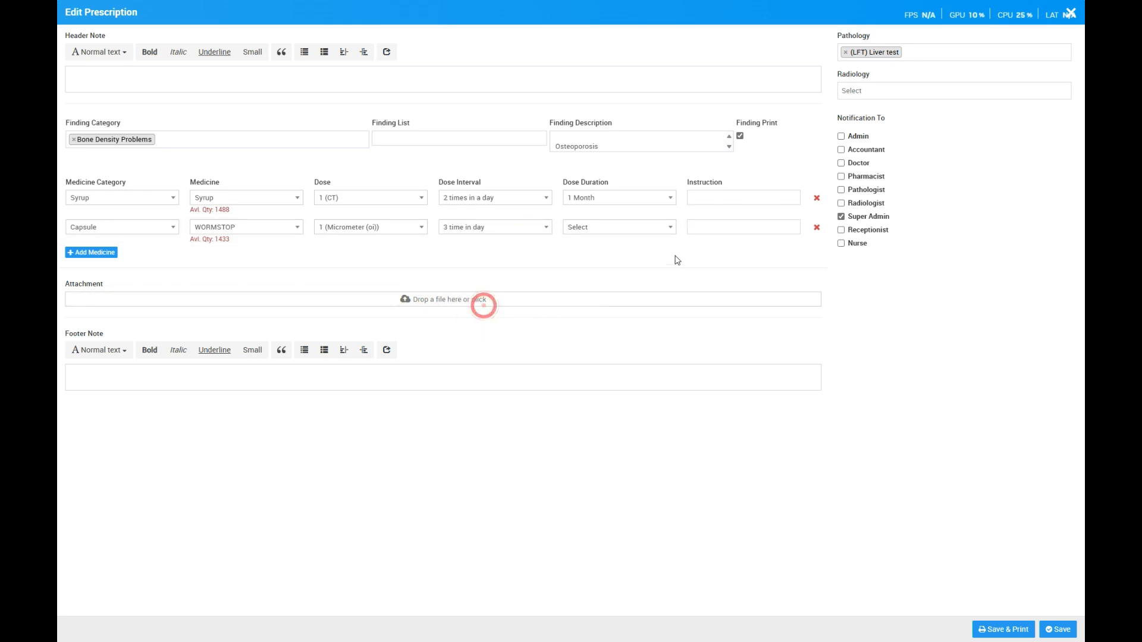
left_click(640, 226)
left_click(594, 292)
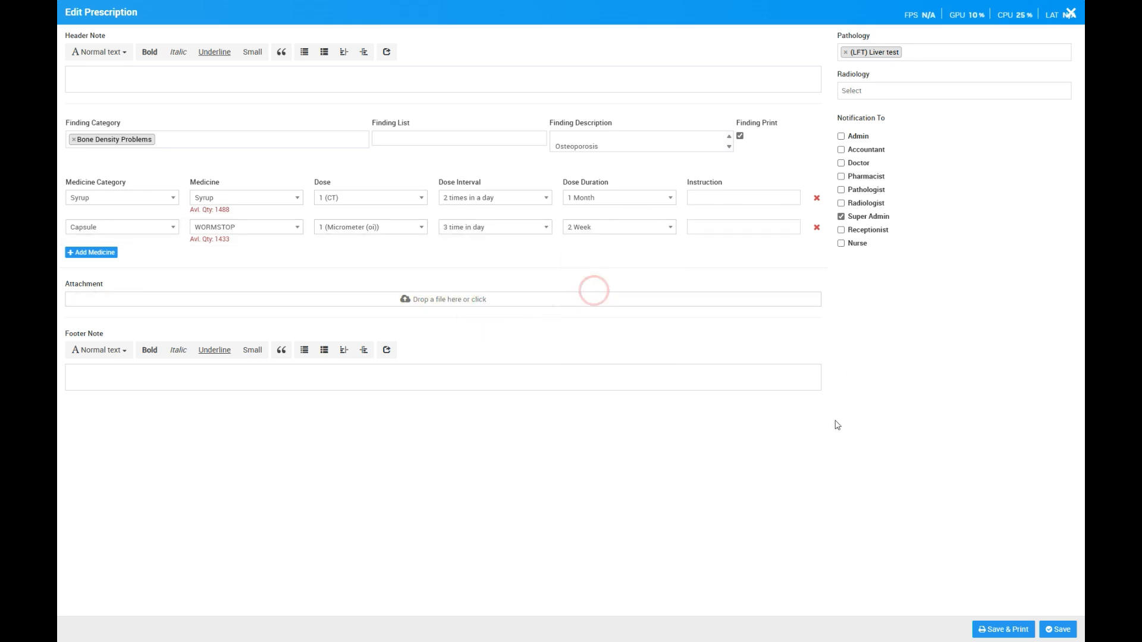
left_click(1062, 630)
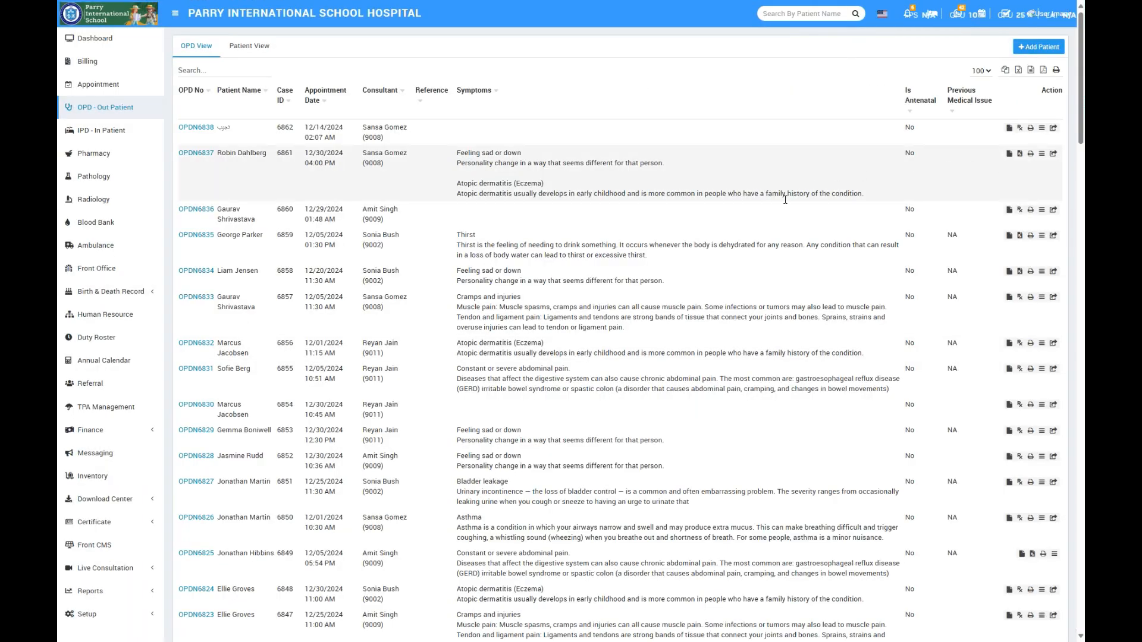
- View the patient's saved prescription, reopen it for editing, toggle Accountant as a notification recipient, and save it
left_click(1020, 154)
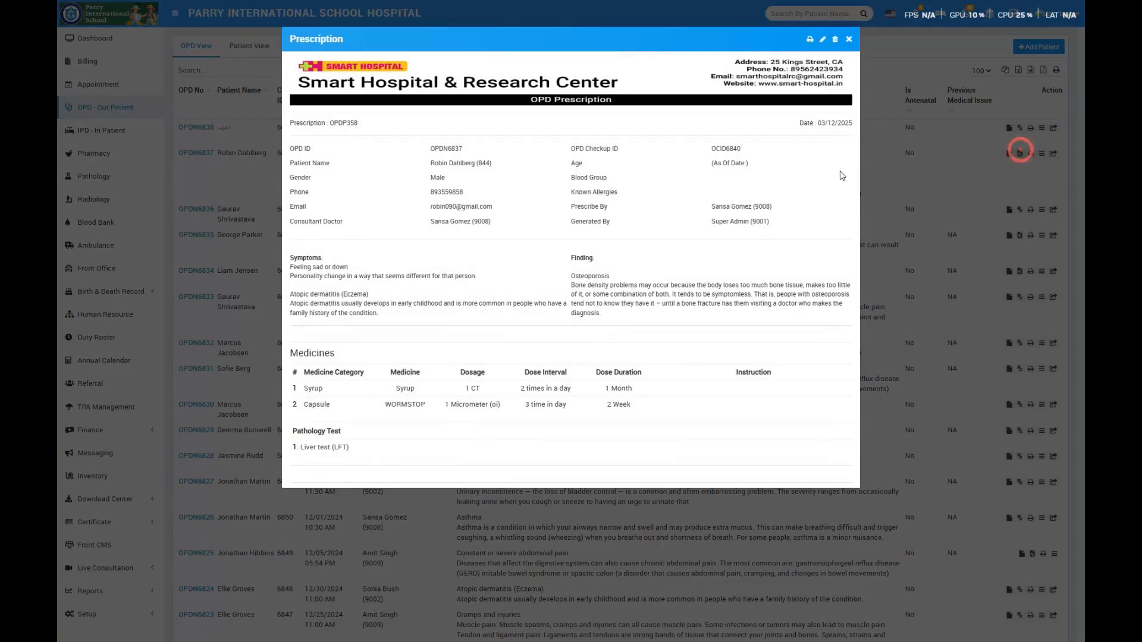
left_click(822, 39)
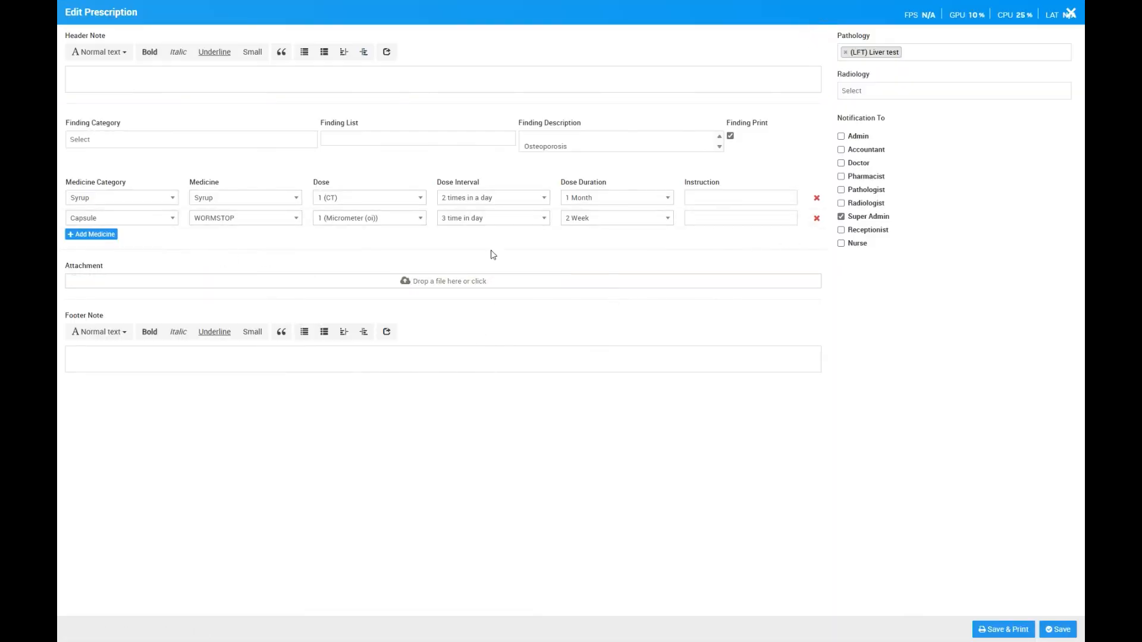
left_click(858, 152)
left_click(1063, 626)
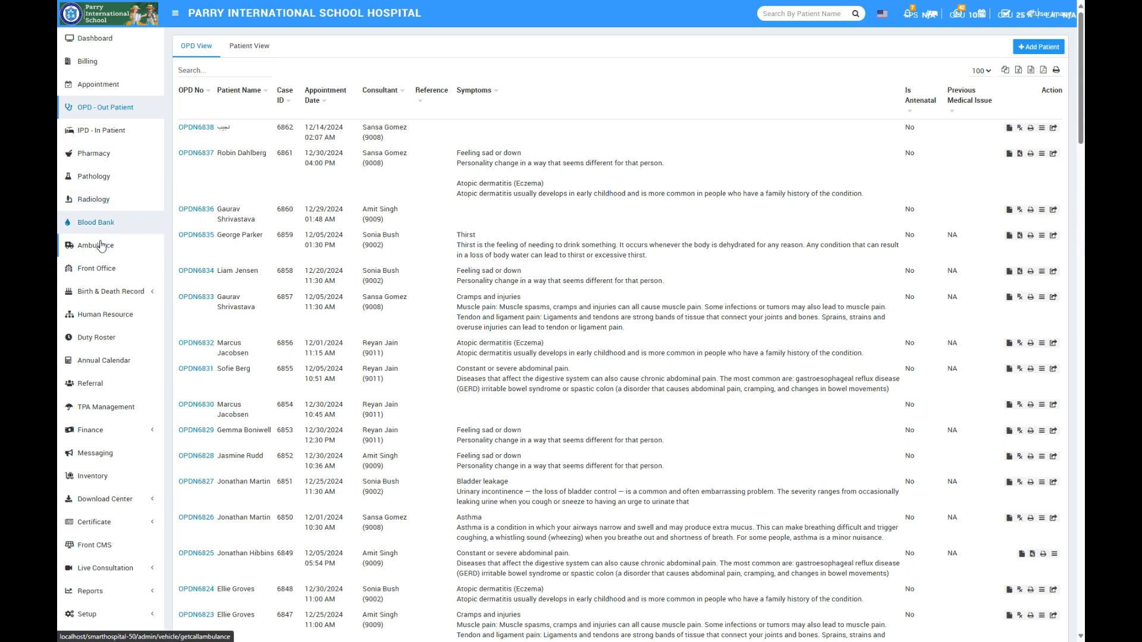
- Start a new pharmacy bill and load the patient's prescribed medicines by searching with the pasted OPD prescription number
left_click(104, 158)
left_click(84, 62)
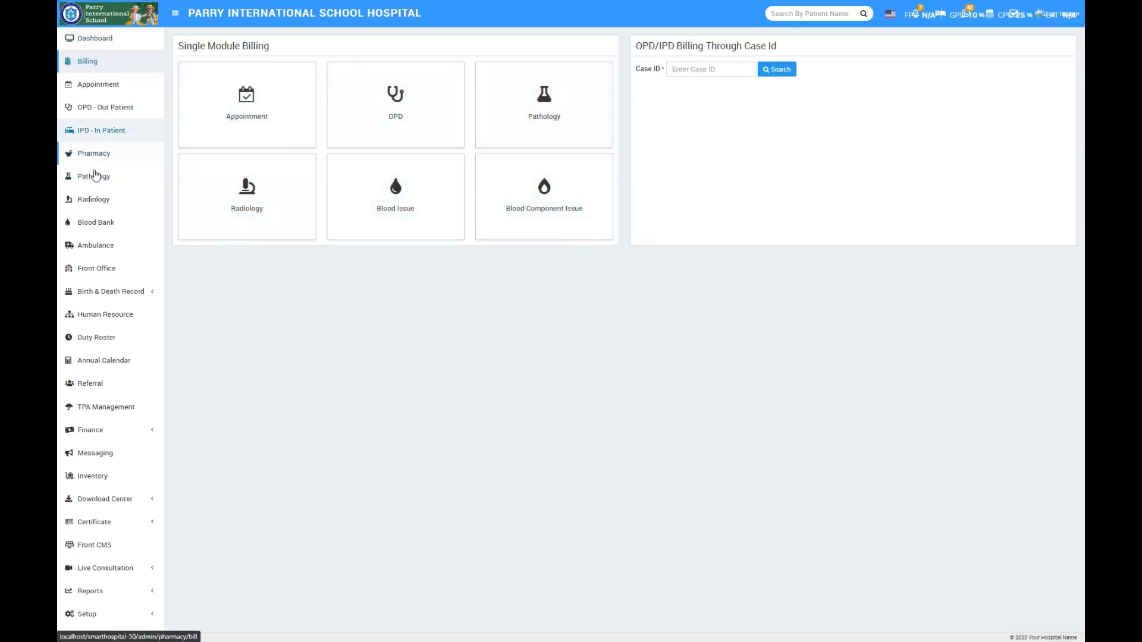
left_click(98, 154)
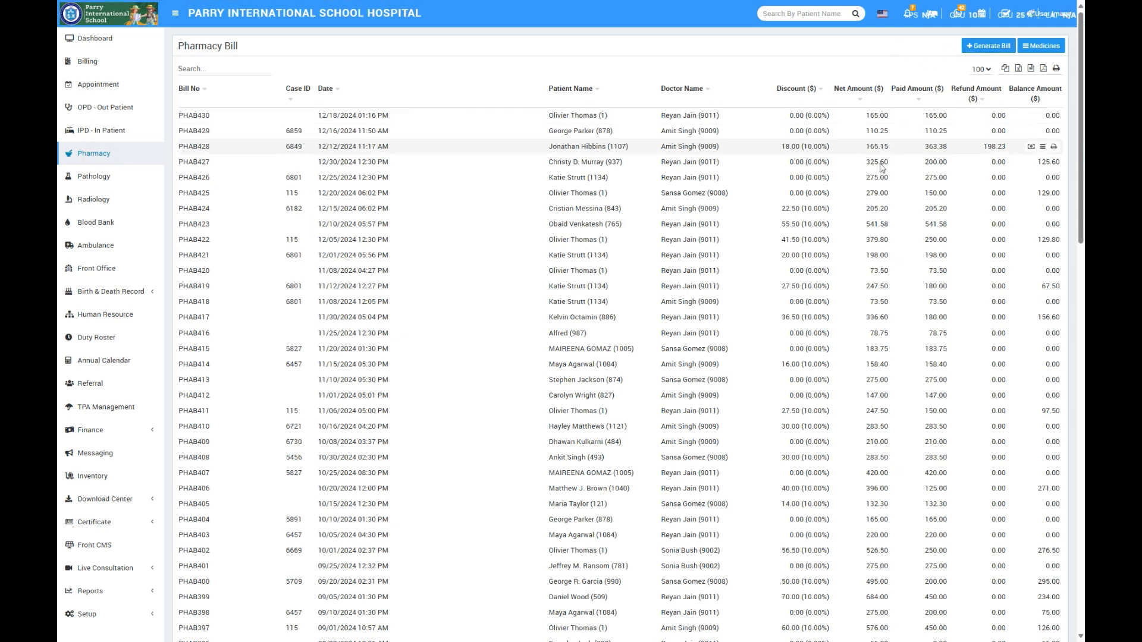
left_click(997, 46)
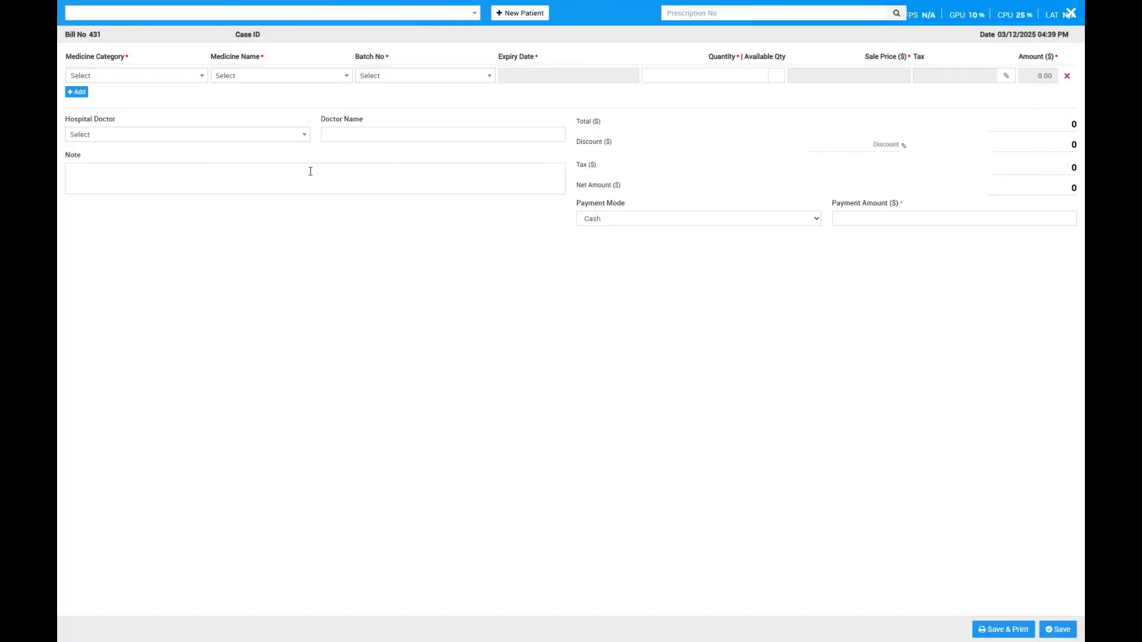
right_click(713, 13)
left_click(755, 120)
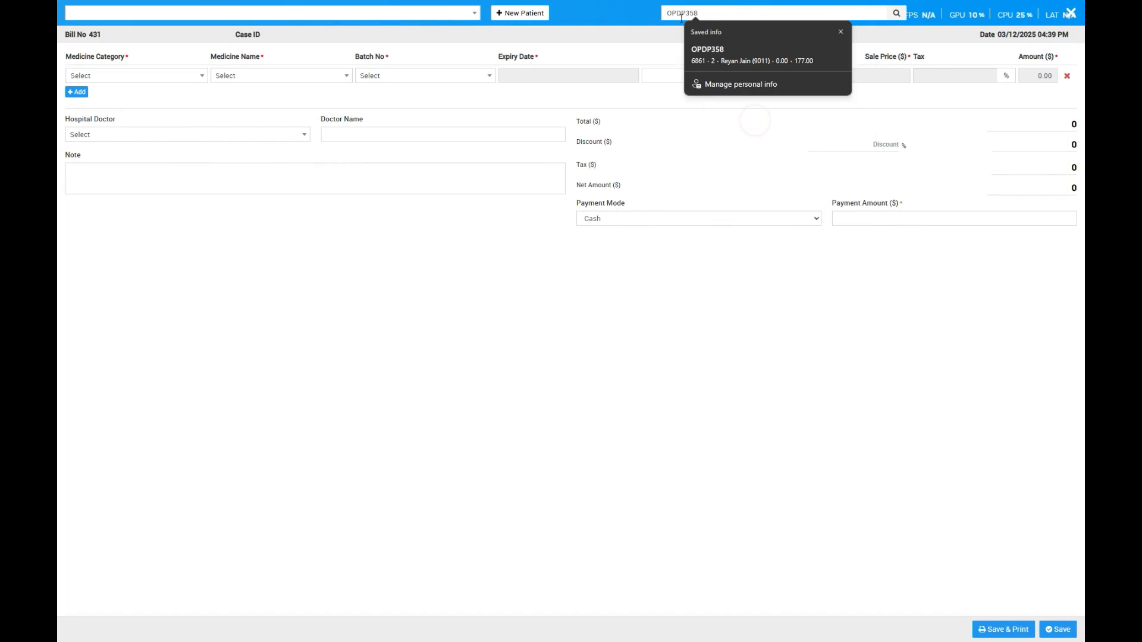
left_click(286, 305)
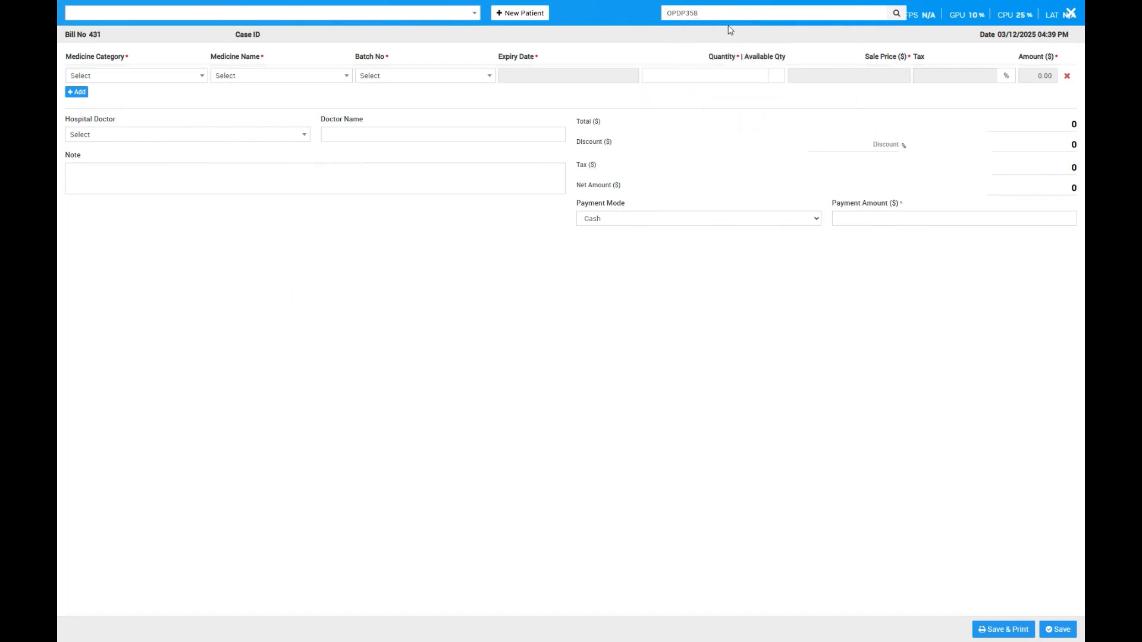
left_click(895, 13)
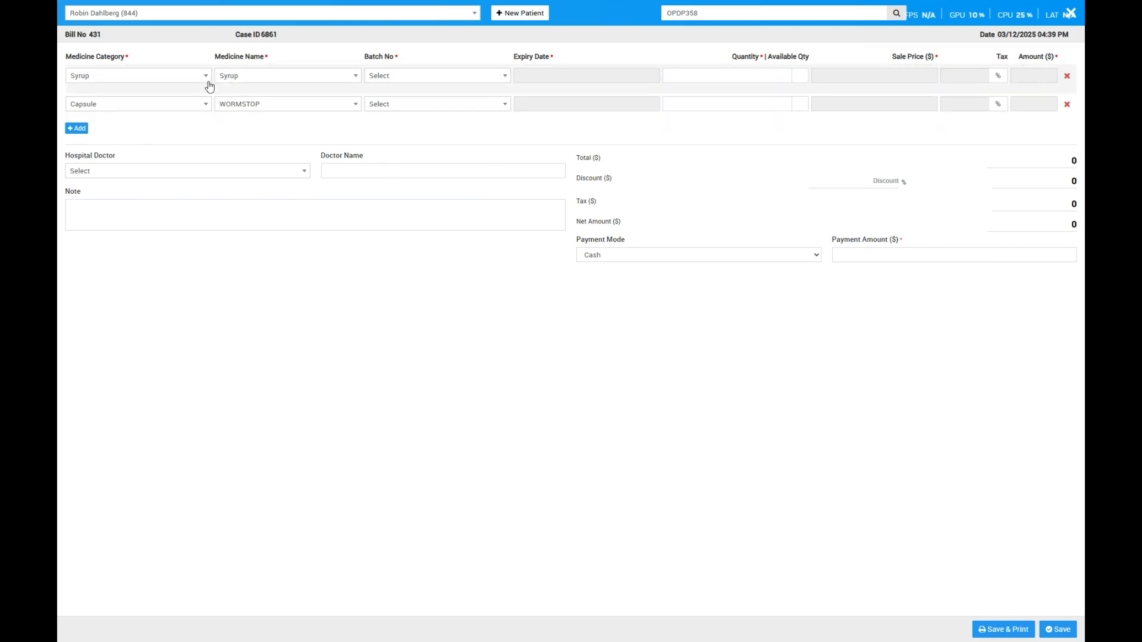
- Choose batch 34534 for the Syrup and batch 45331 for the WORMSTOP capsule in the pharmacy bill
left_click(407, 76)
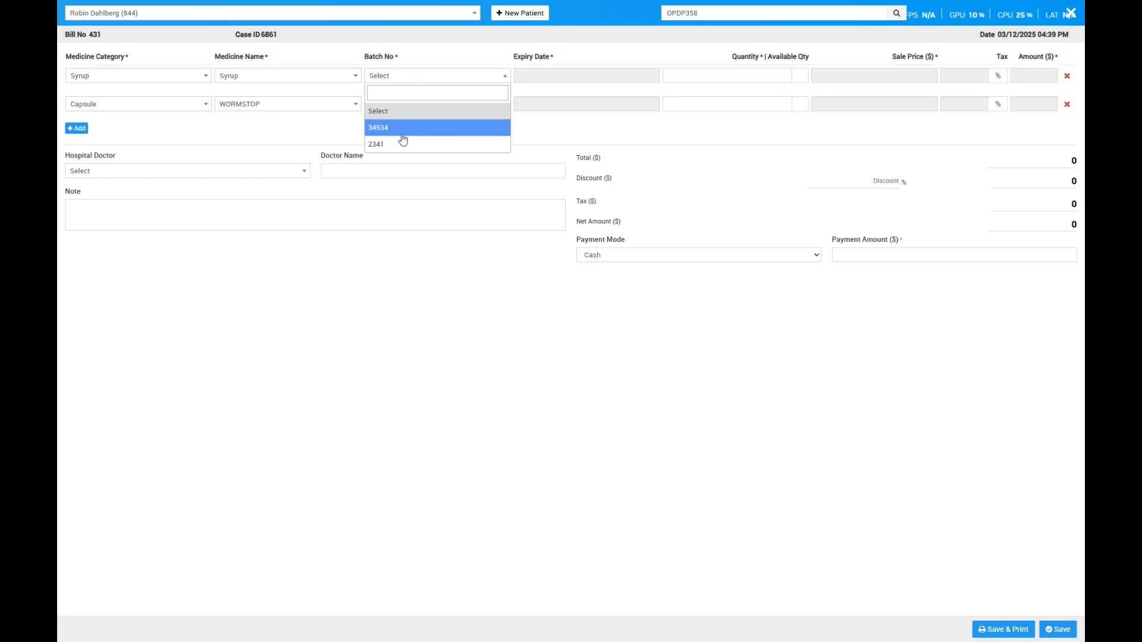
left_click(402, 132)
left_click(429, 104)
left_click(410, 169)
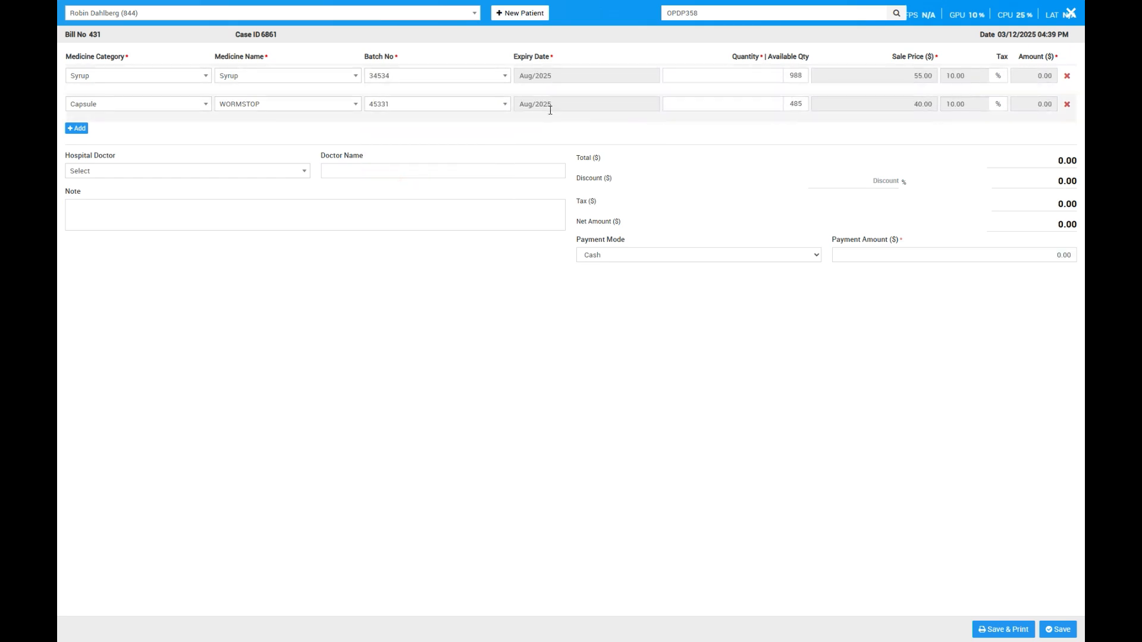
- Set the quantity of both medicines to 2 and save the pharmacy bill with cash payment
left_click(773, 70)
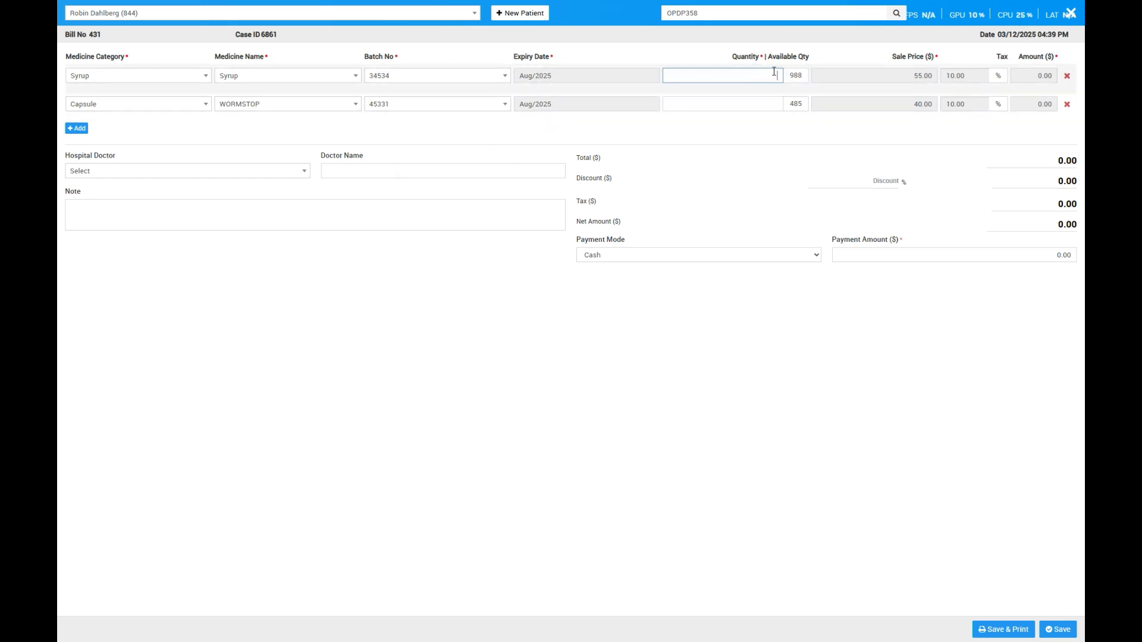
type("2")
left_click(765, 98)
type("2")
left_click(873, 332)
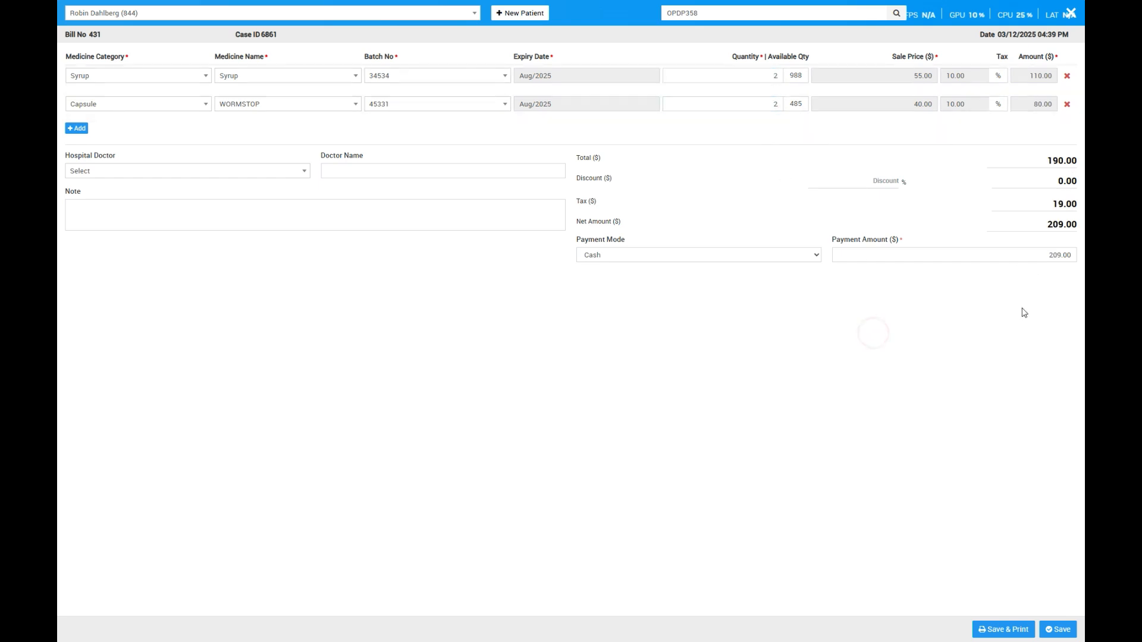
left_click(1061, 629)
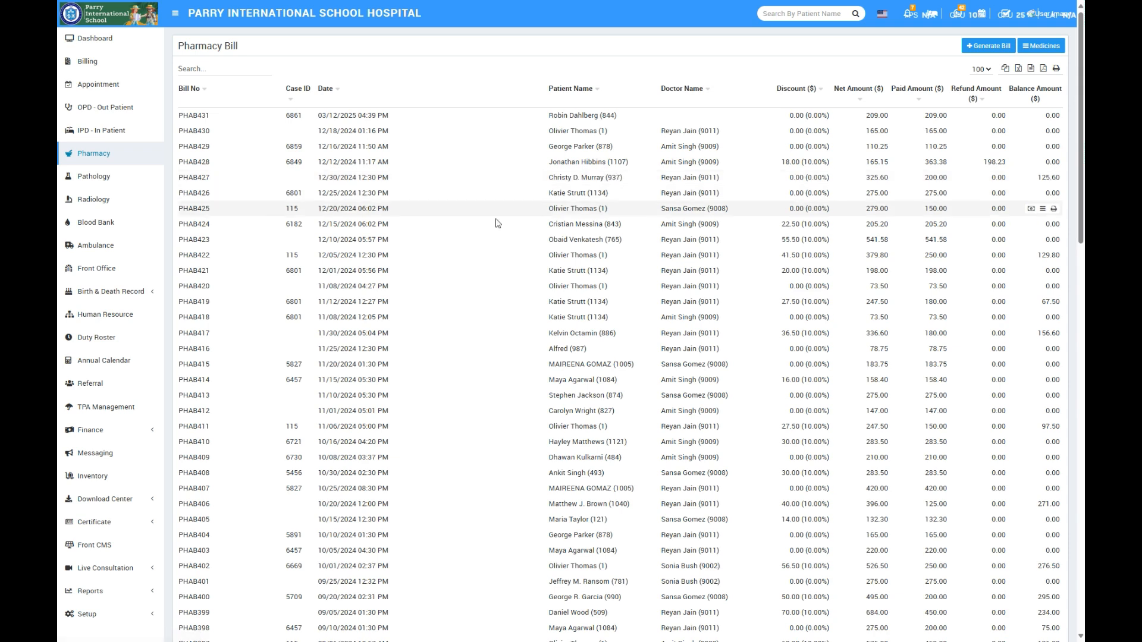
- Discharge the just-billed patient from their OPD record with Normal status and discharge date 03/12/2025, then save
left_click(109, 111)
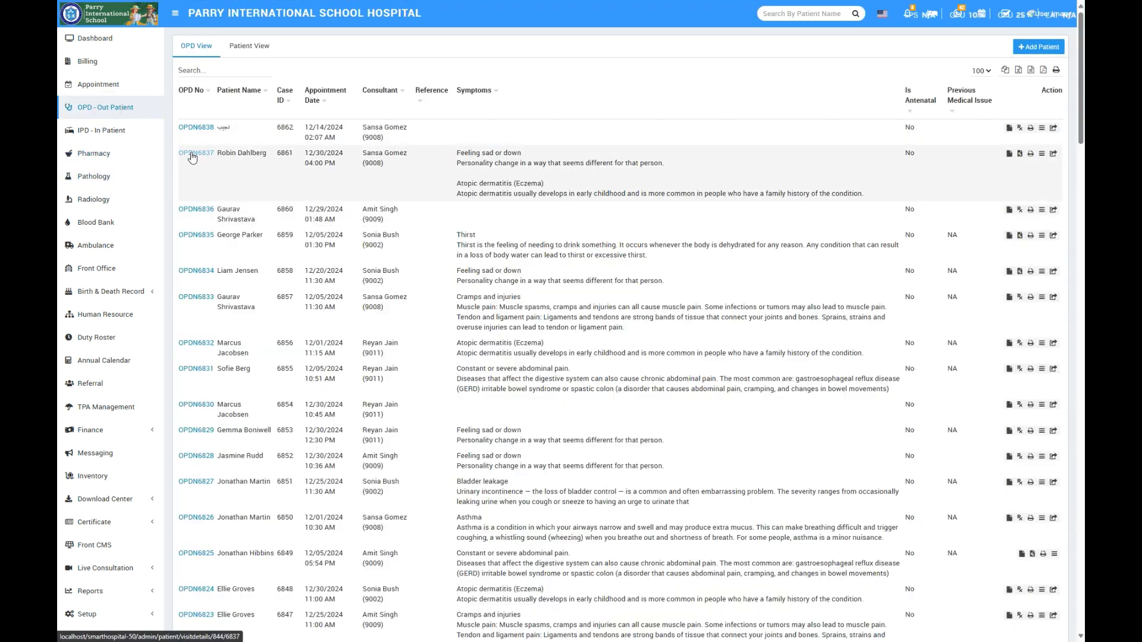
left_click(192, 155)
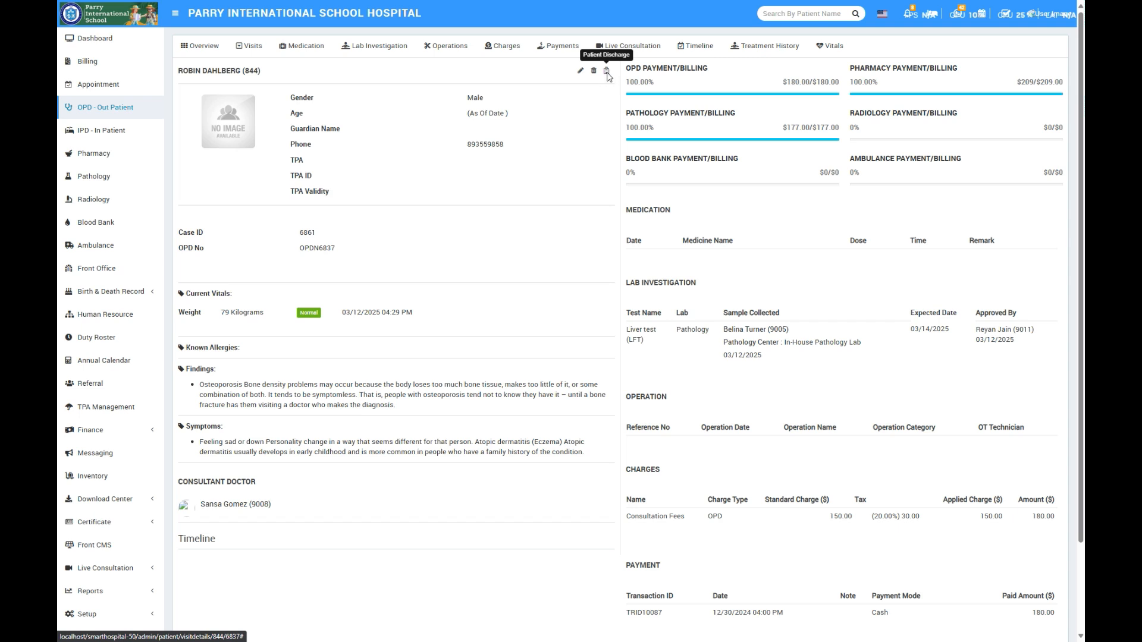
left_click(607, 72)
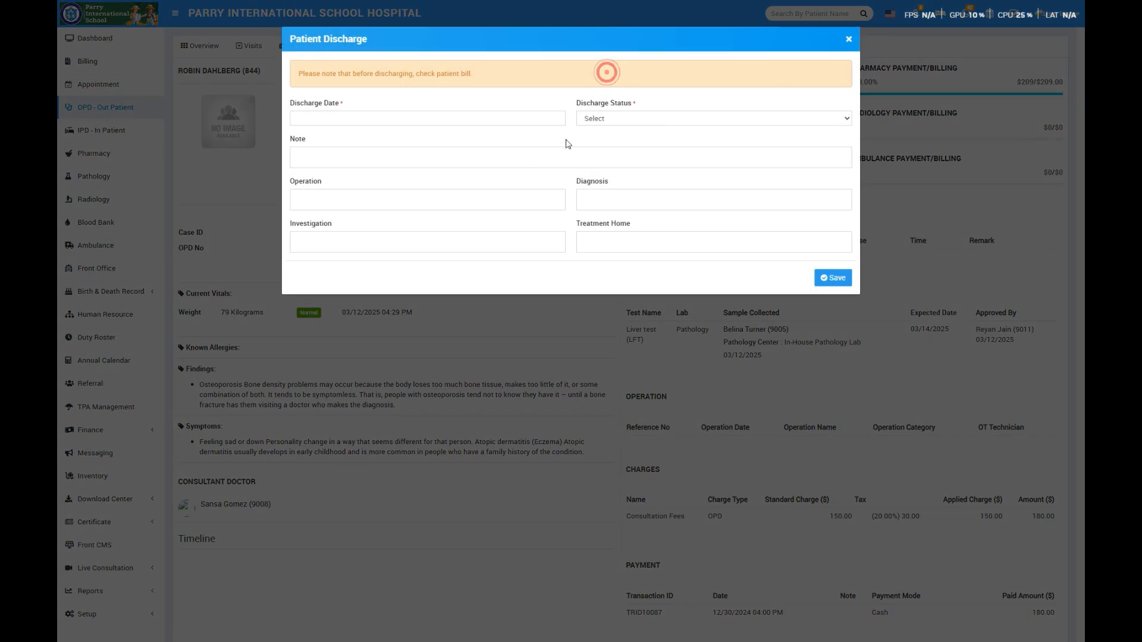
left_click(680, 120)
left_click(643, 175)
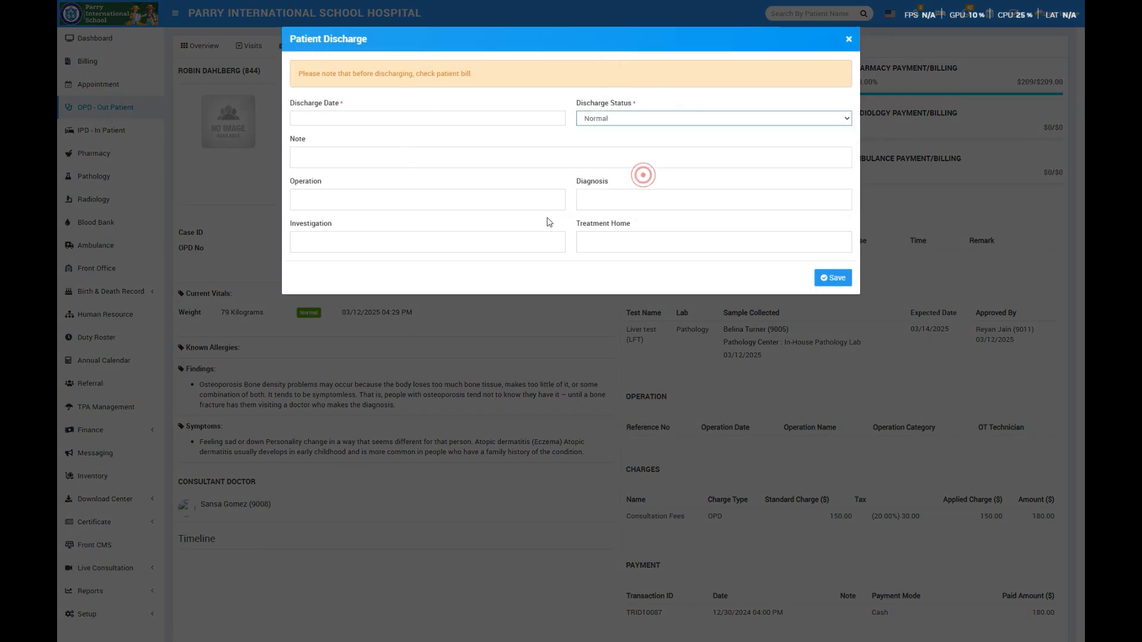
left_click(330, 119)
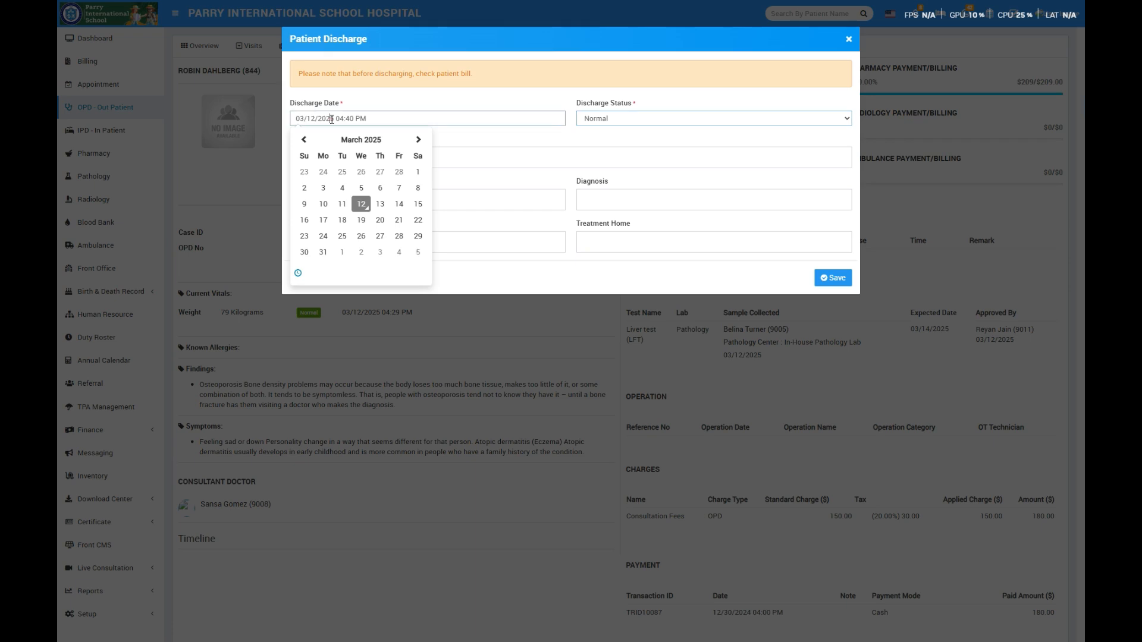
left_click(361, 203)
left_click(832, 278)
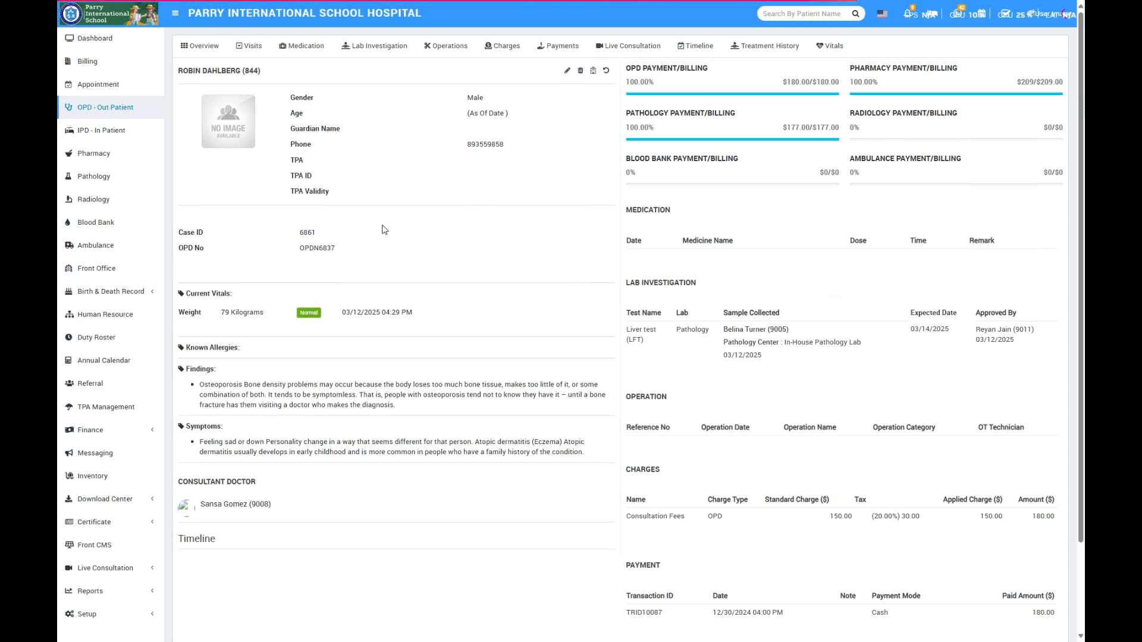
- Review the discharged patient's OPD record from the outpatient list, and switch to the IPD inpatient list
left_click(108, 110)
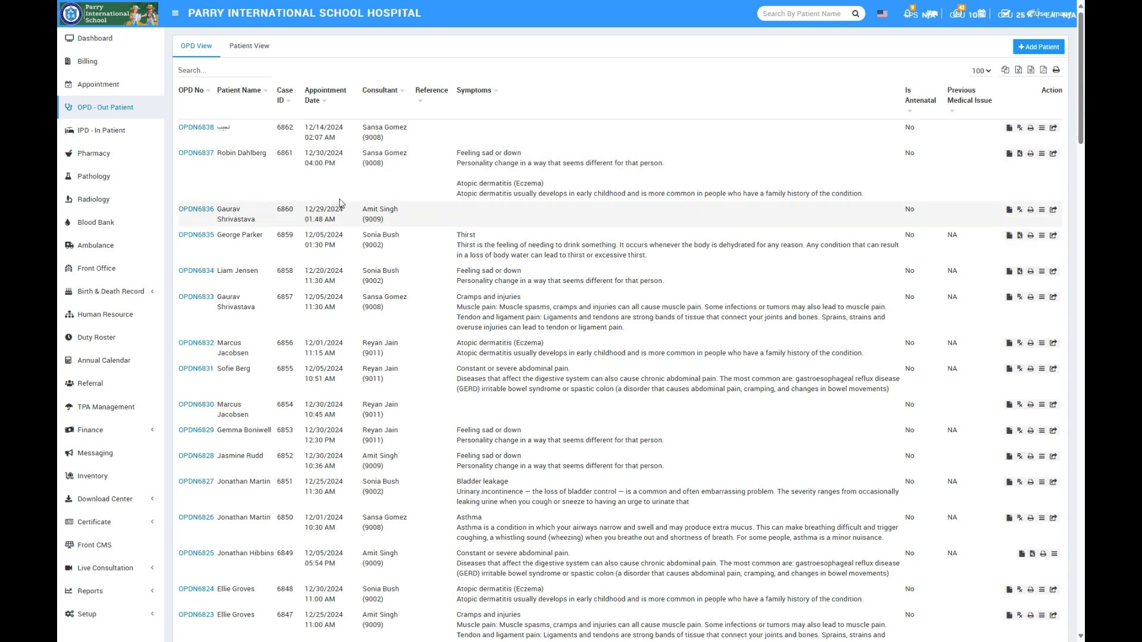
left_click(203, 153)
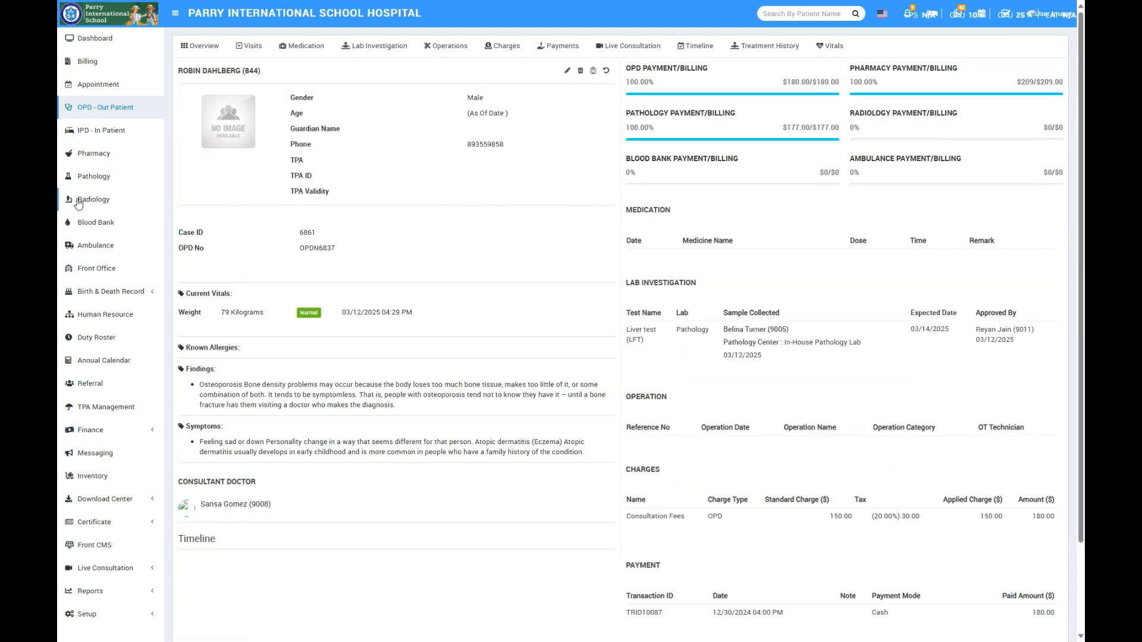
left_click(121, 133)
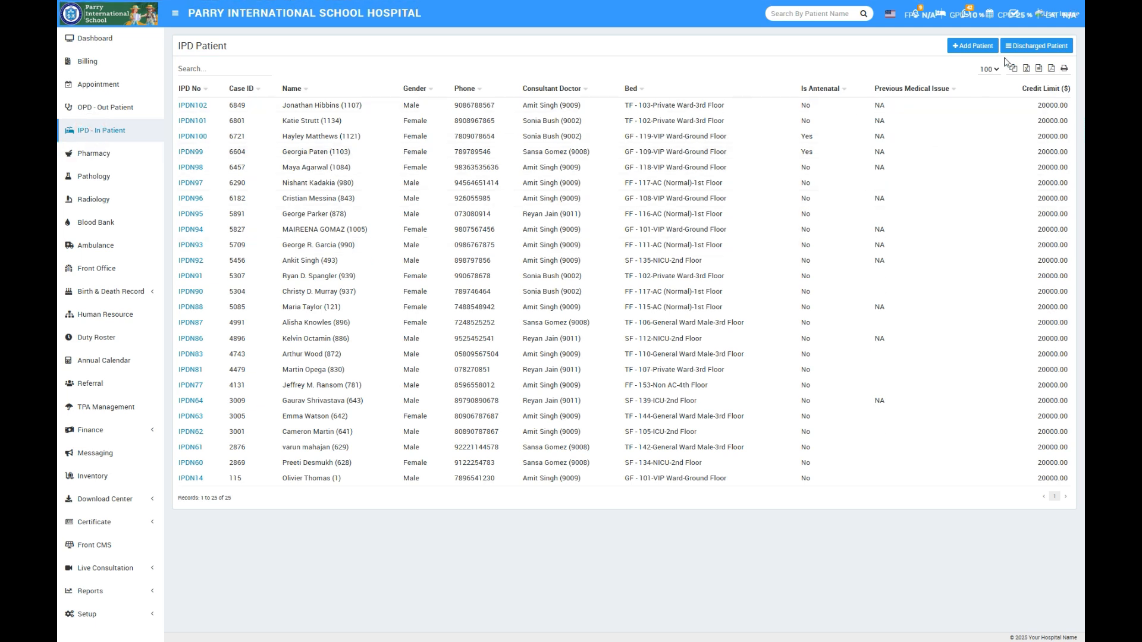
left_click(974, 48)
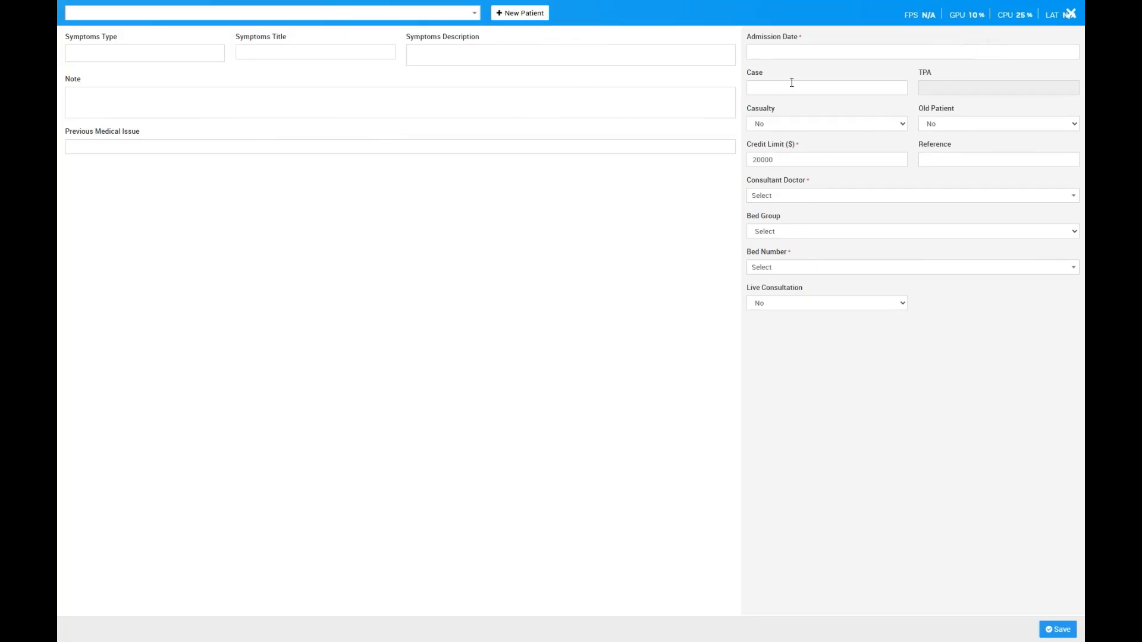
left_click(448, 15)
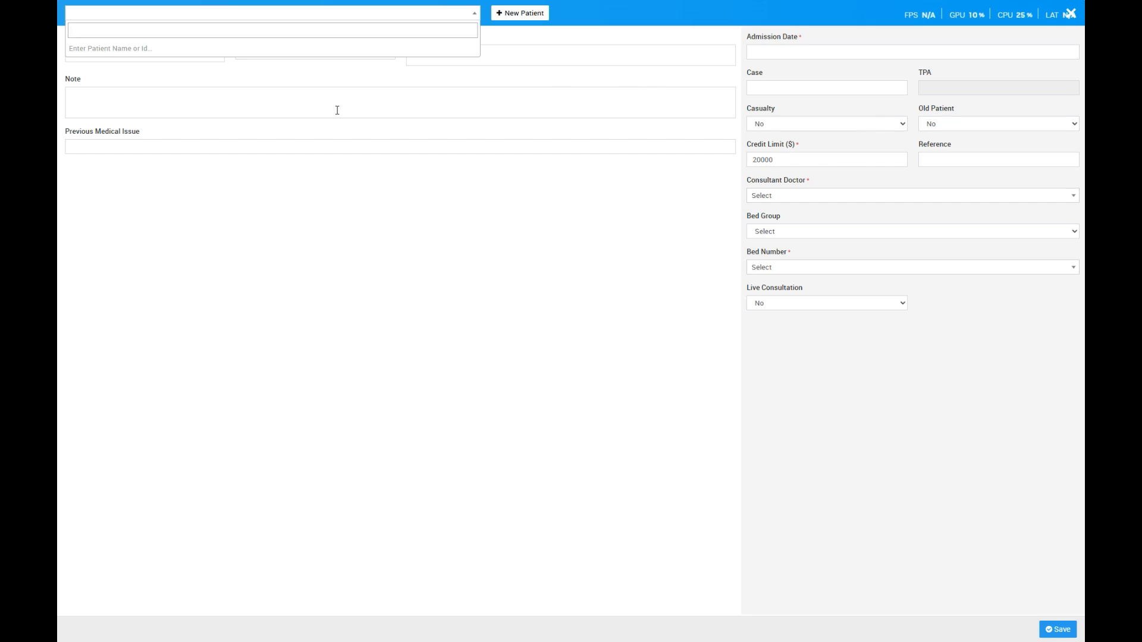
type("f")
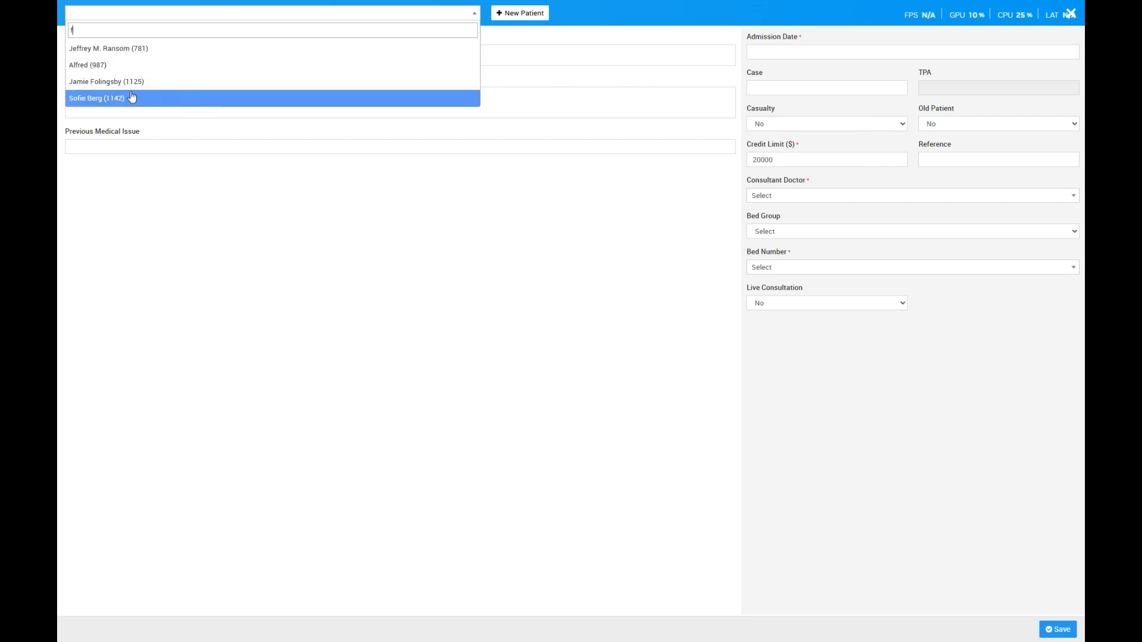
left_click(123, 67)
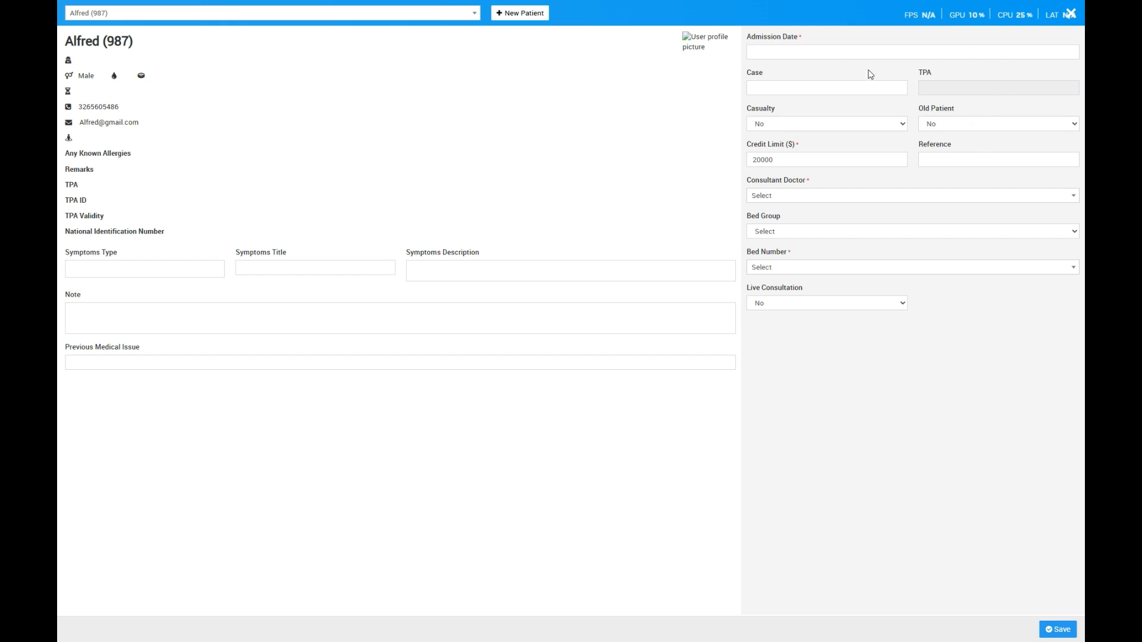
left_click(845, 51)
left_click(819, 138)
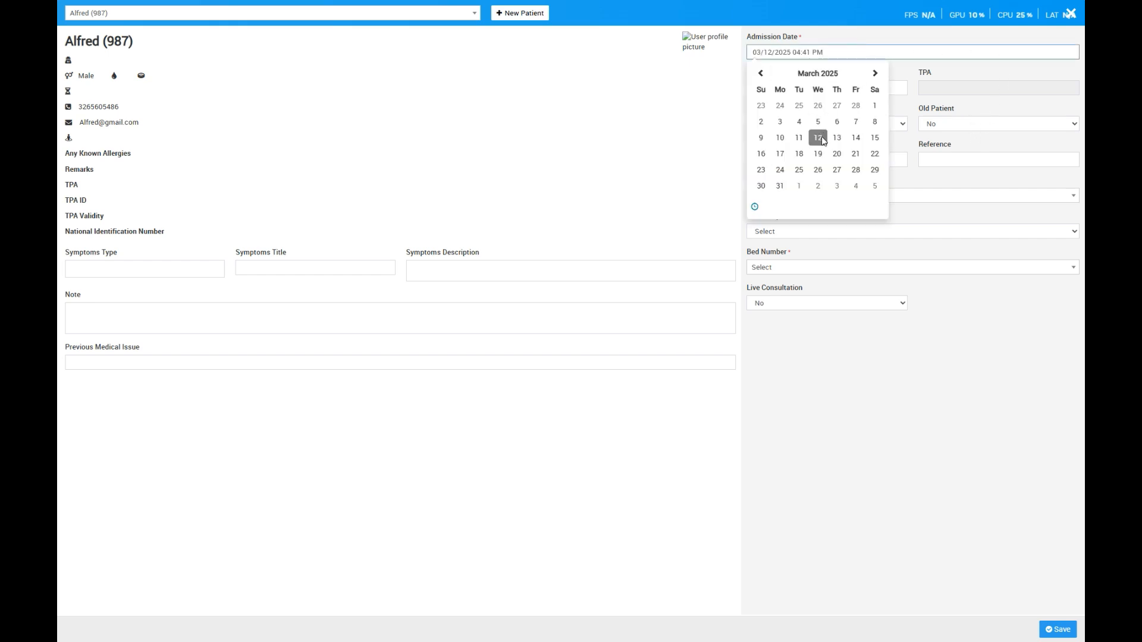
left_click(989, 440)
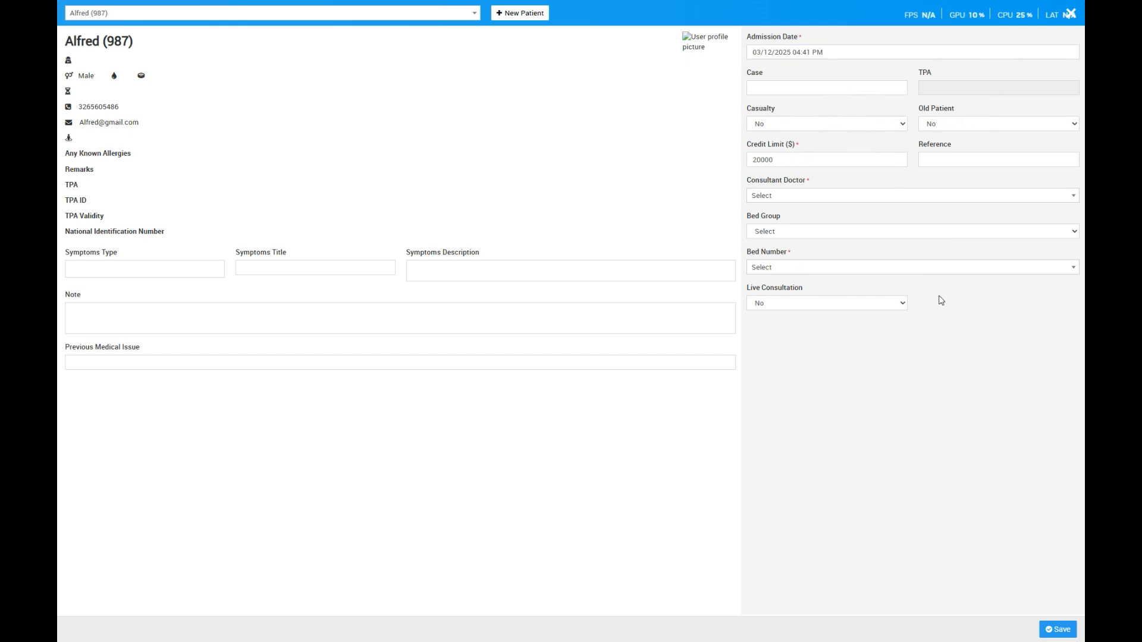
left_click(1069, 13)
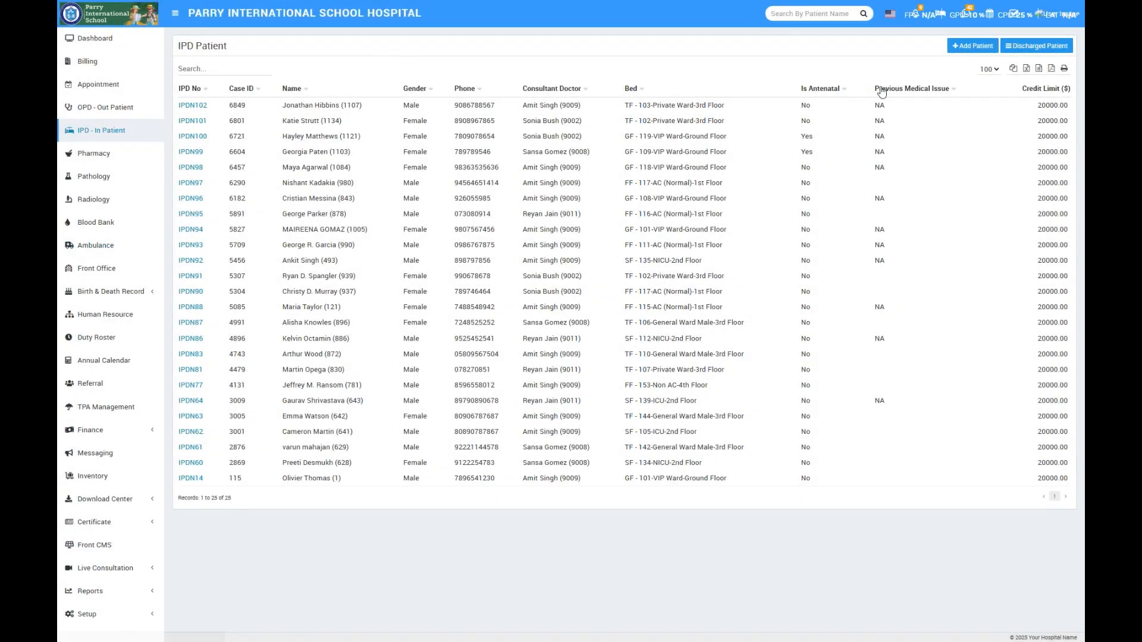
- Open the profile of the first inpatient in the IPD list, check the bed history, and return to the overview
left_click(194, 107)
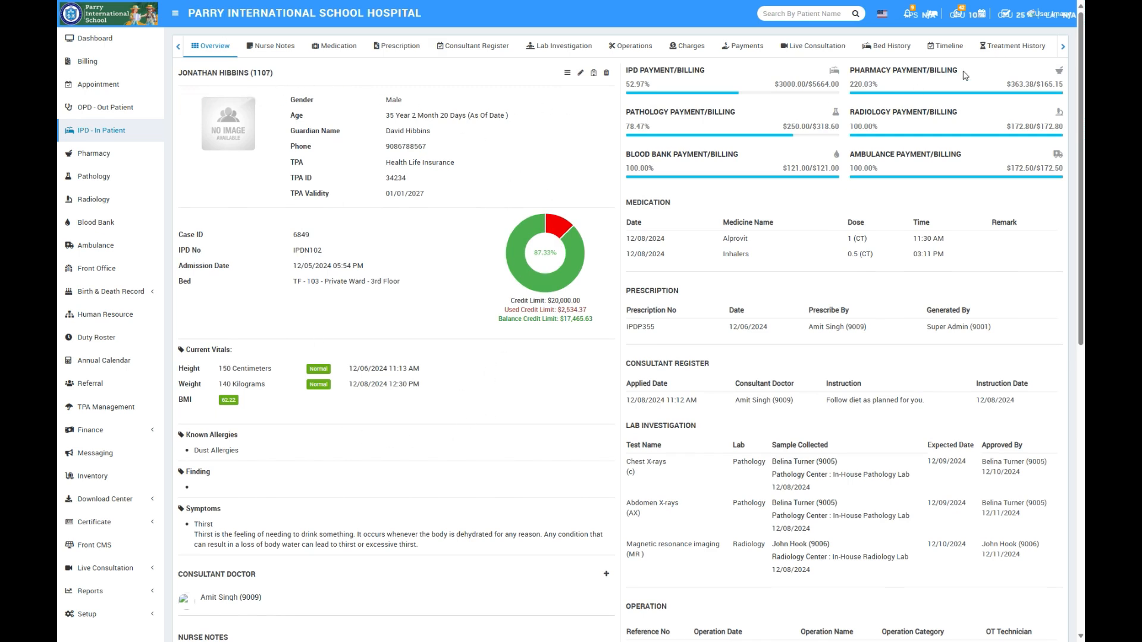
left_click(885, 45)
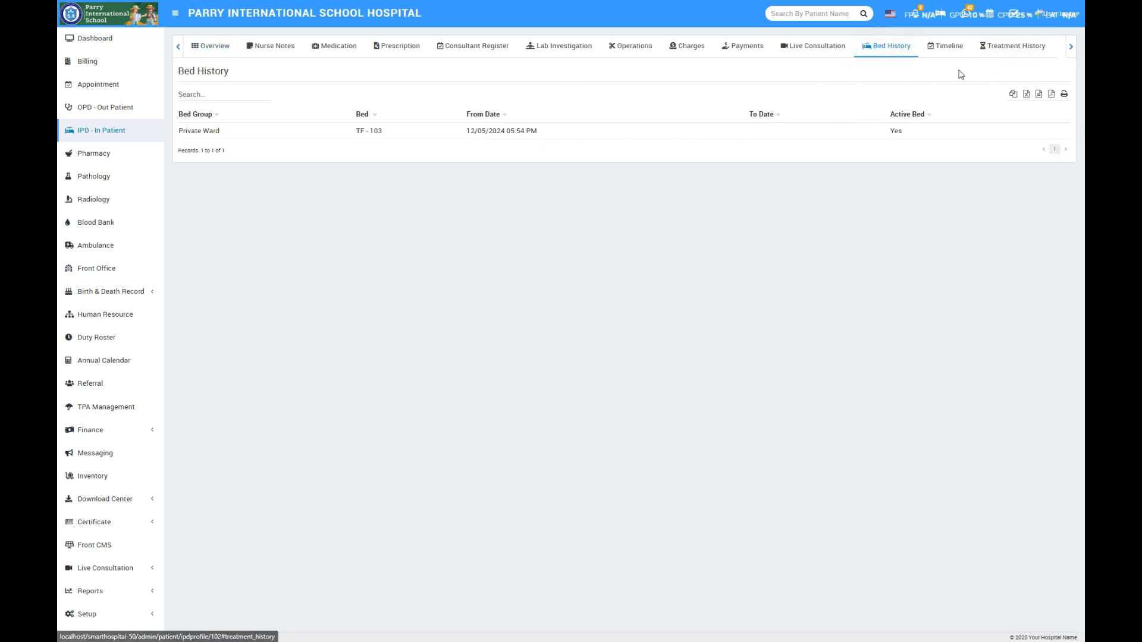
left_click(212, 41)
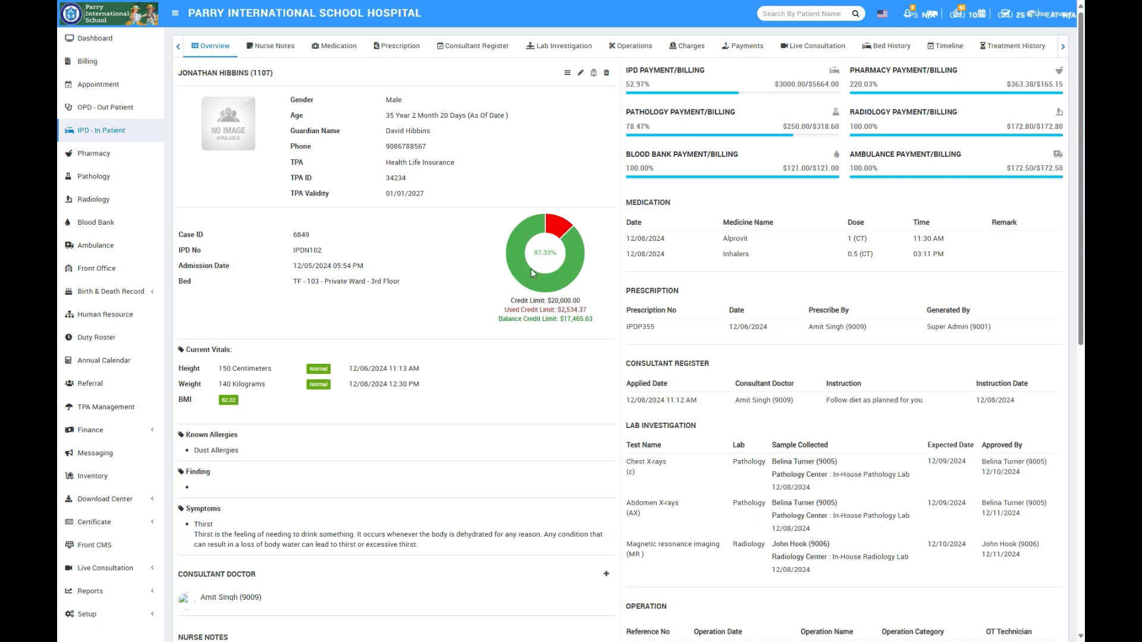
- Examine the inpatient overview's credit limit chart, vitals, nurse notes, lab investigations, charges, payments and treatment history
mouse_move(559, 235)
mouse_move(522, 237)
scroll(451, 307, "down", 4)
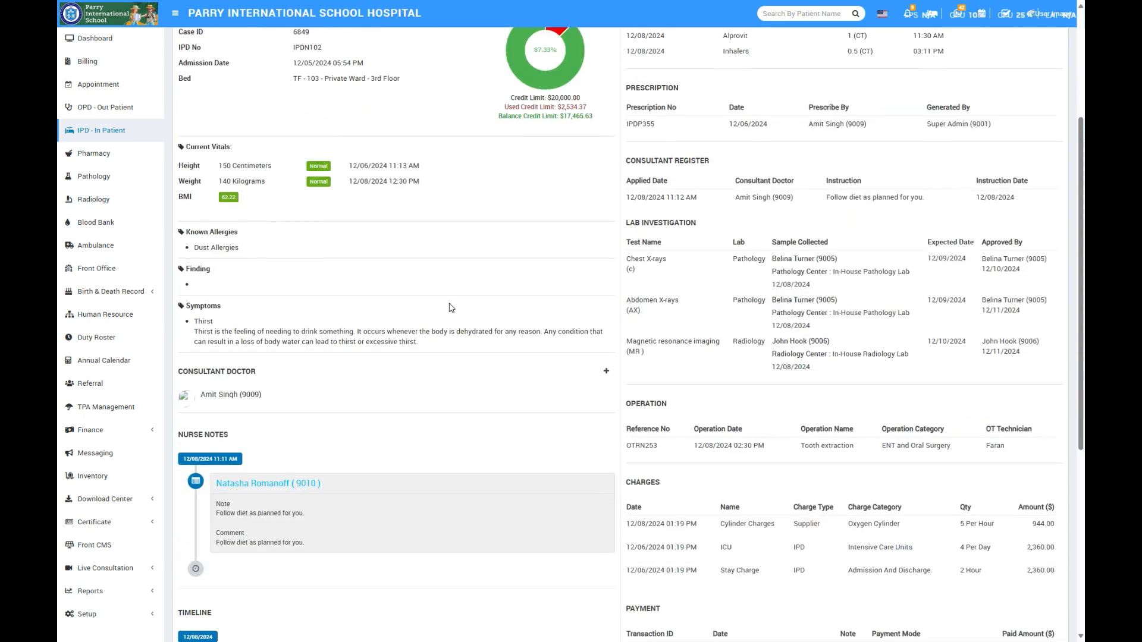
scroll(450, 307, "up", 4)
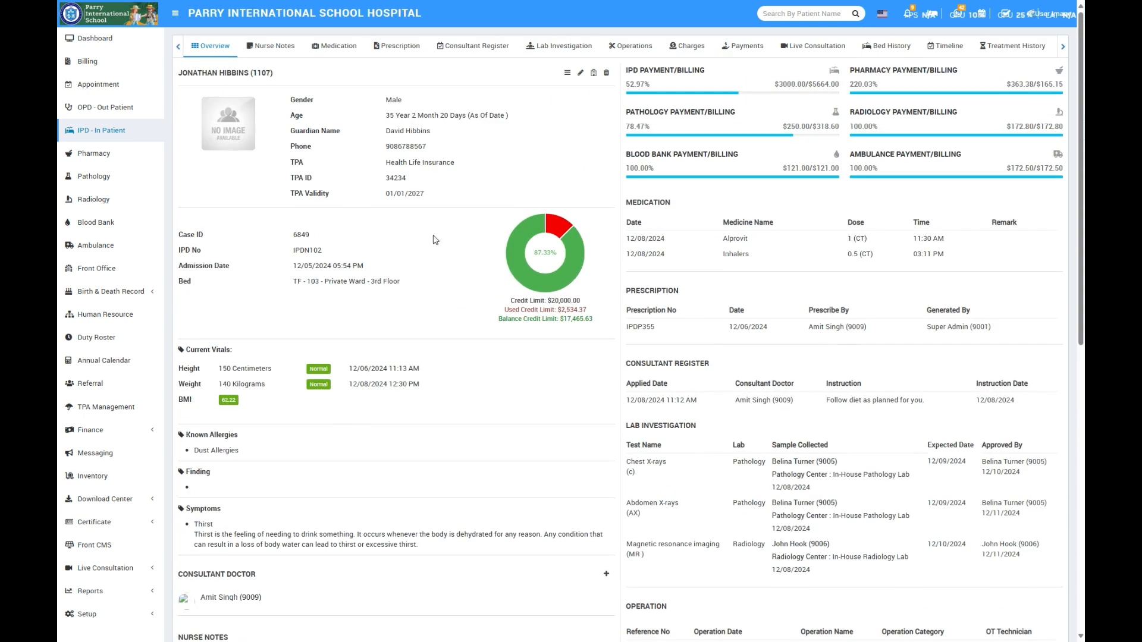
scroll(499, 378, "down", 10)
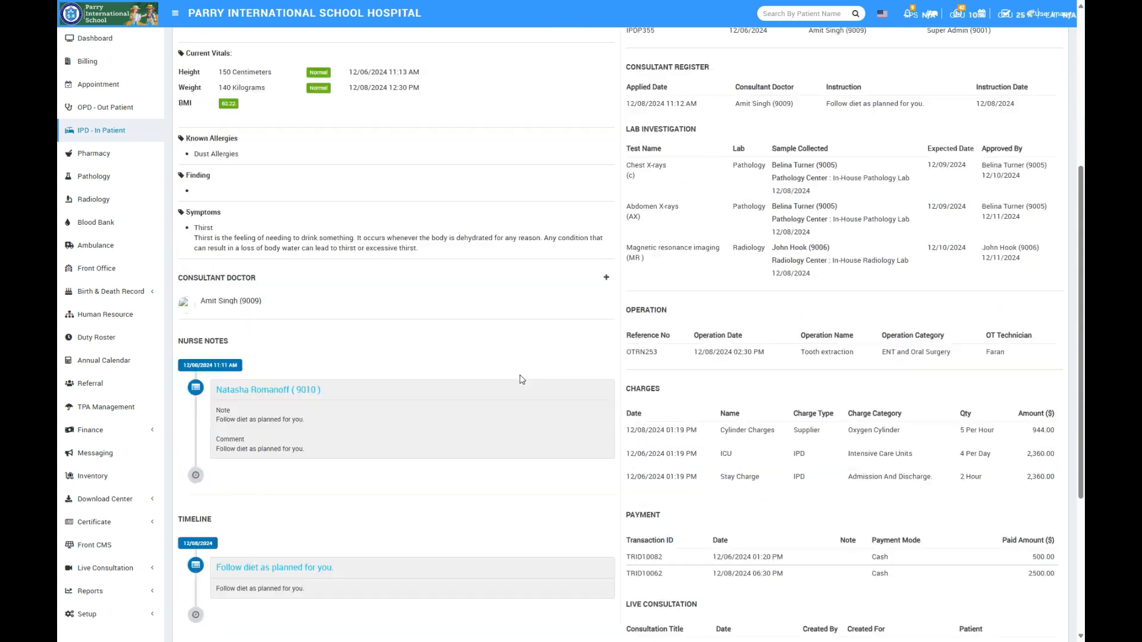
scroll(458, 275, "up", 2)
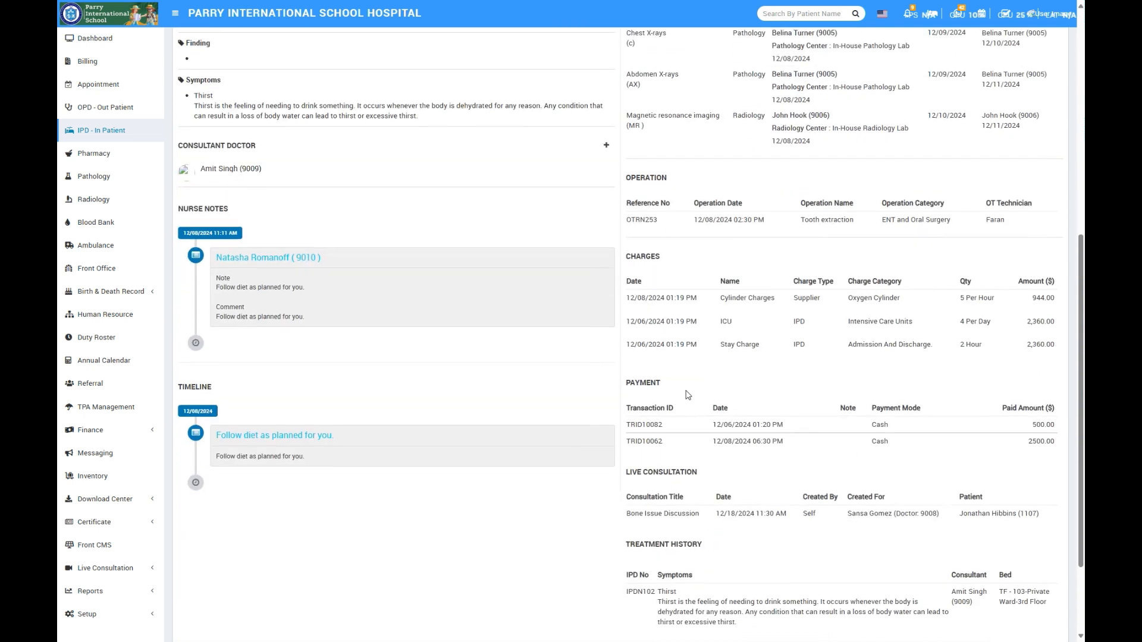
scroll(660, 333, "down", 2)
scroll(678, 393, "up", 10)
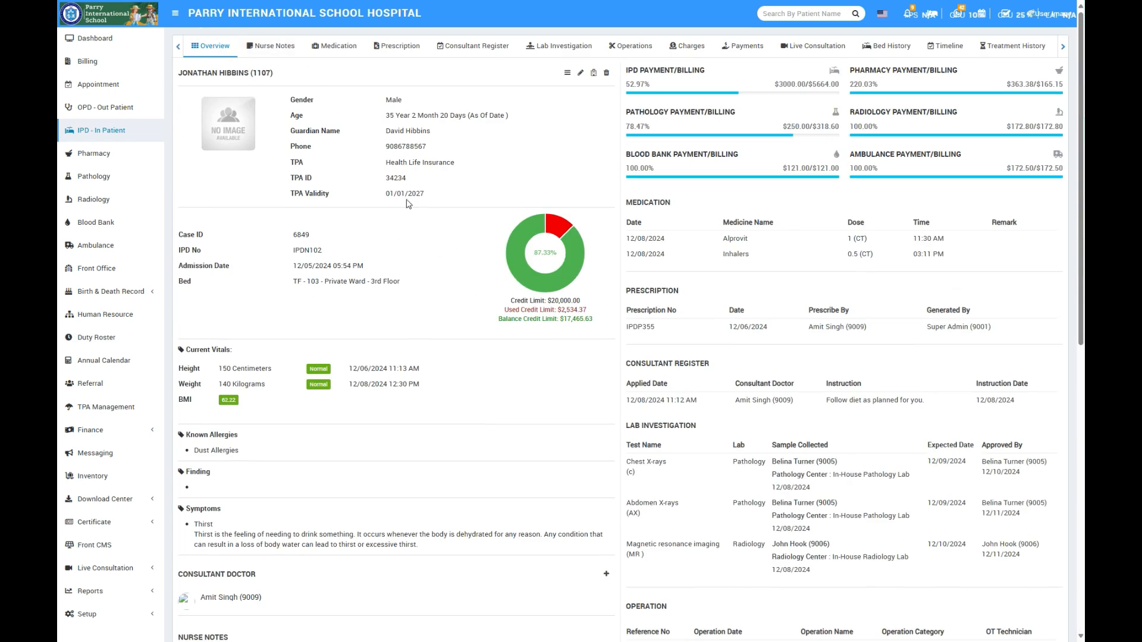
- Review the inpatient's nurse notes, medication, prescriptions and consultant register, viewing the blank consultant register entry form without saving
left_click(273, 46)
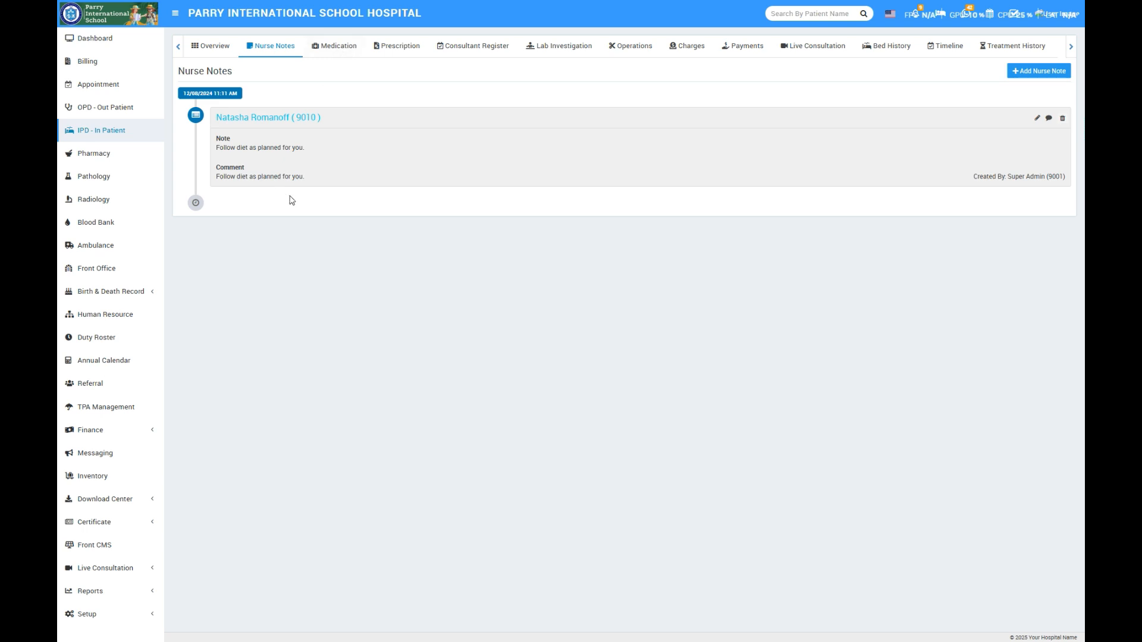
left_click(342, 47)
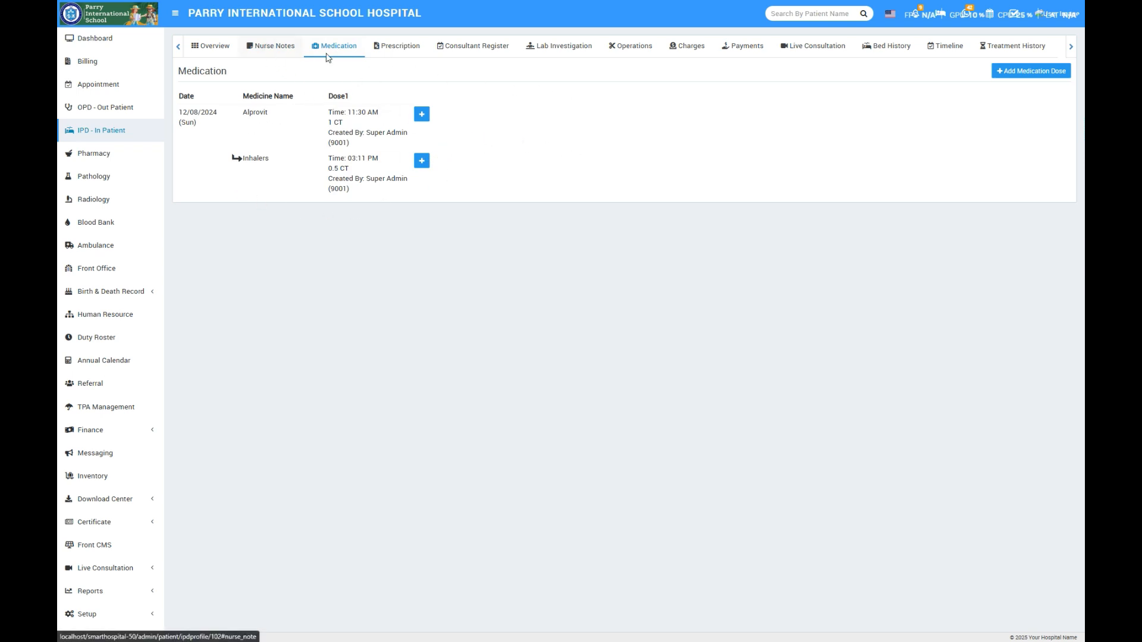
left_click(393, 47)
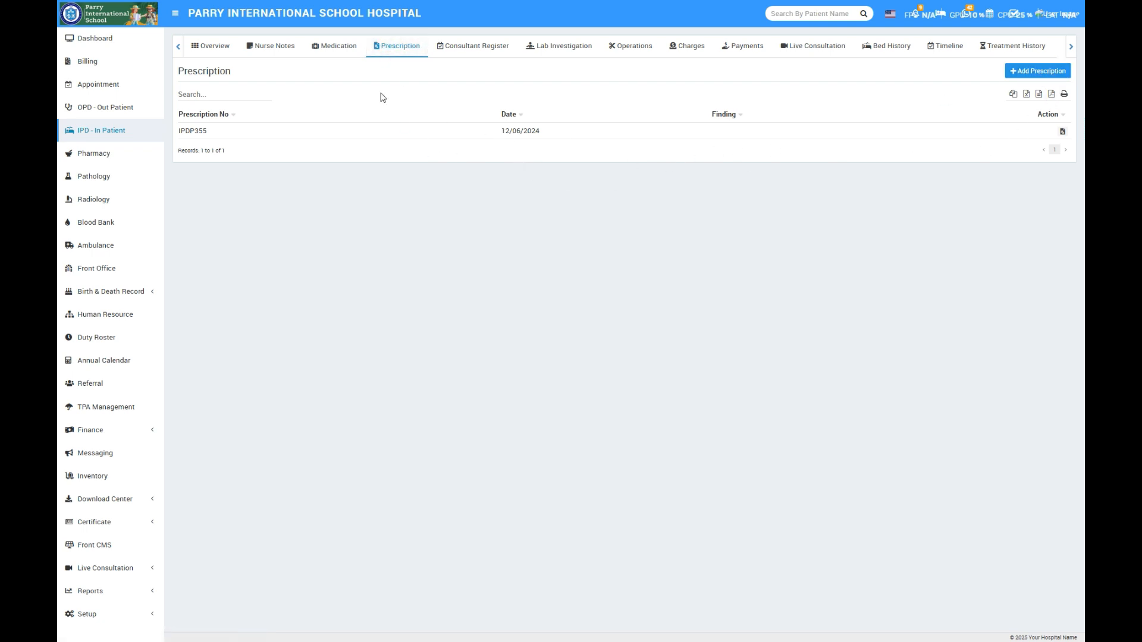
left_click(473, 47)
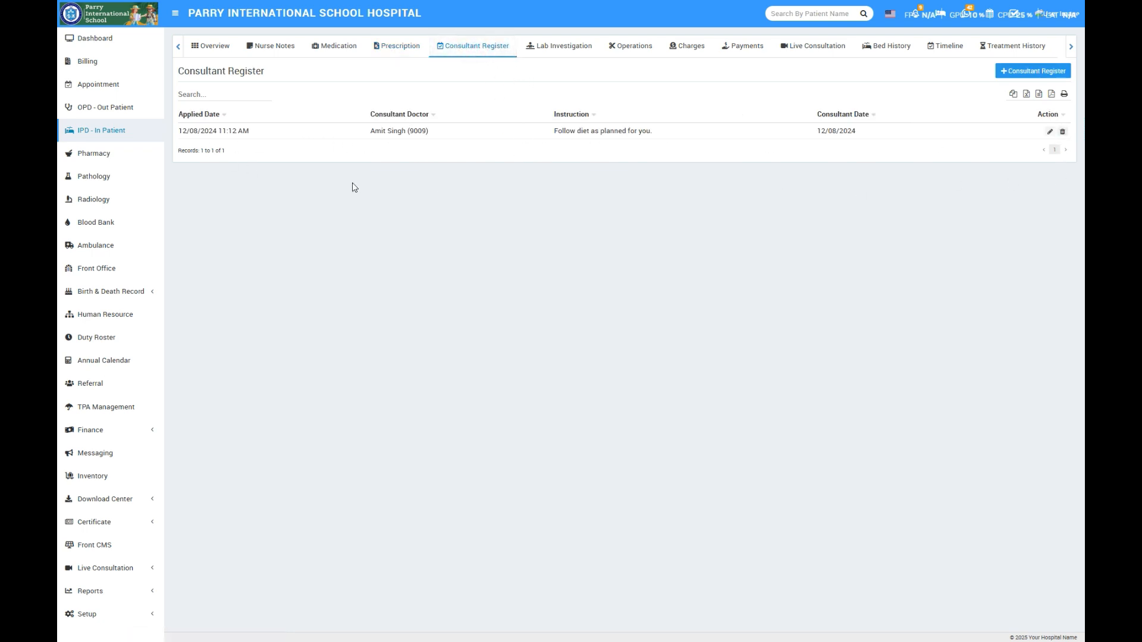
left_click(1014, 72)
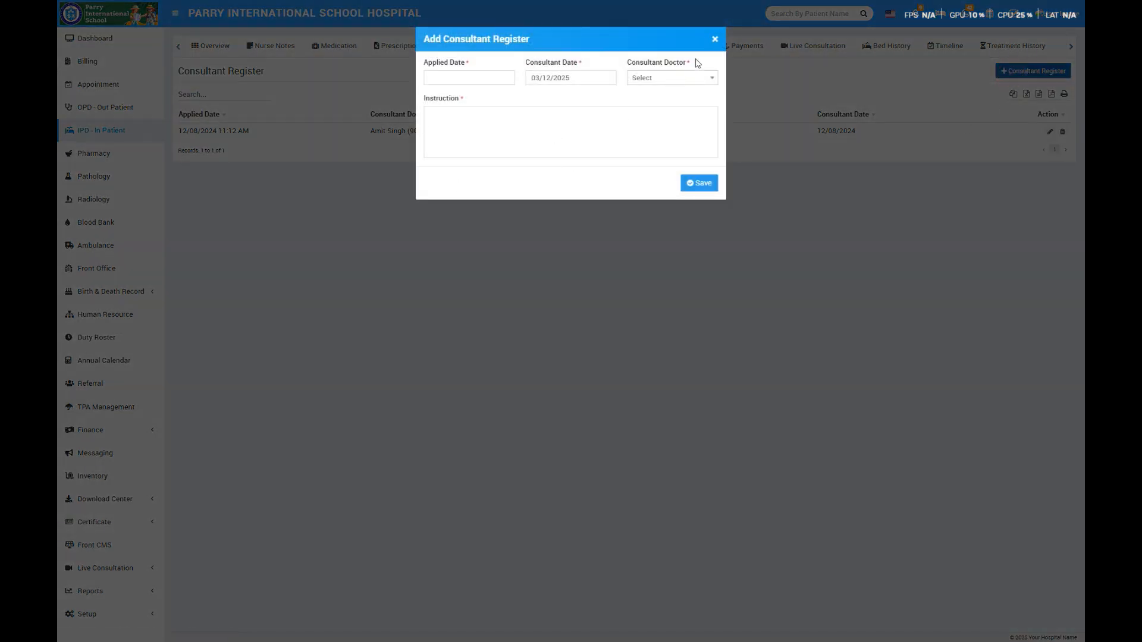
left_click(717, 44)
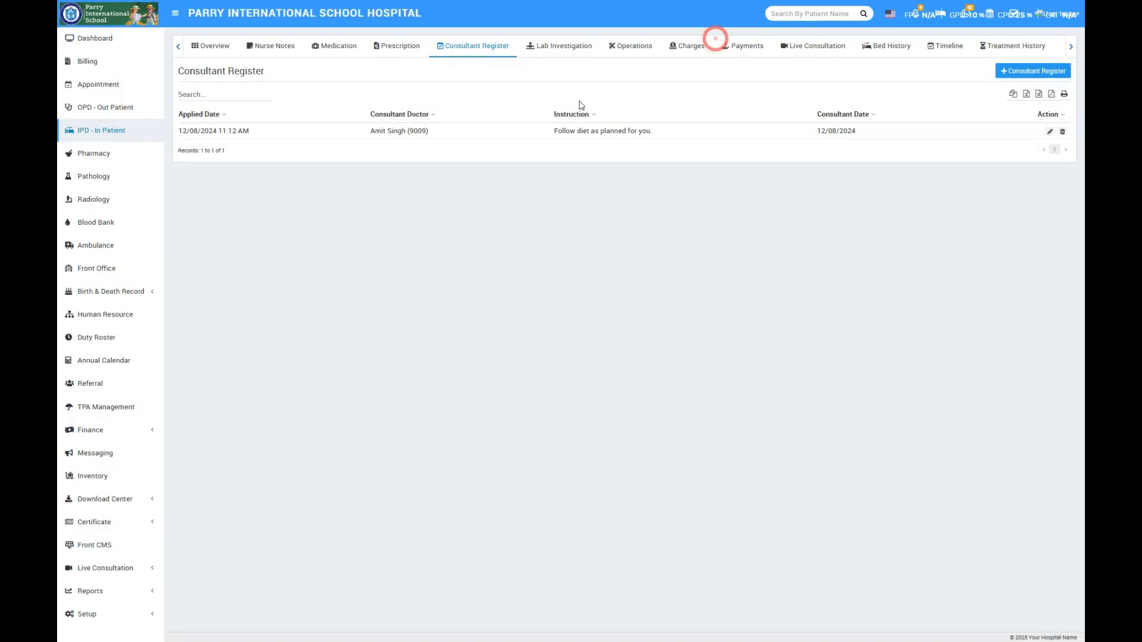
- Review the inpatient's lab investigations, operations, charges, payments and live consultations
left_click(569, 45)
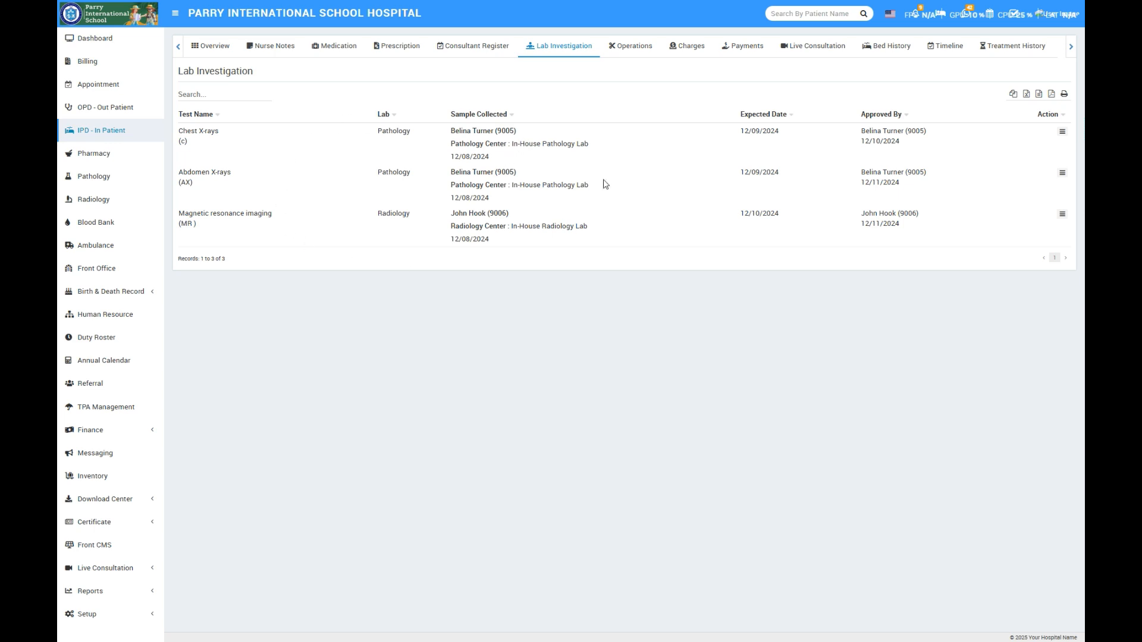
left_click(635, 47)
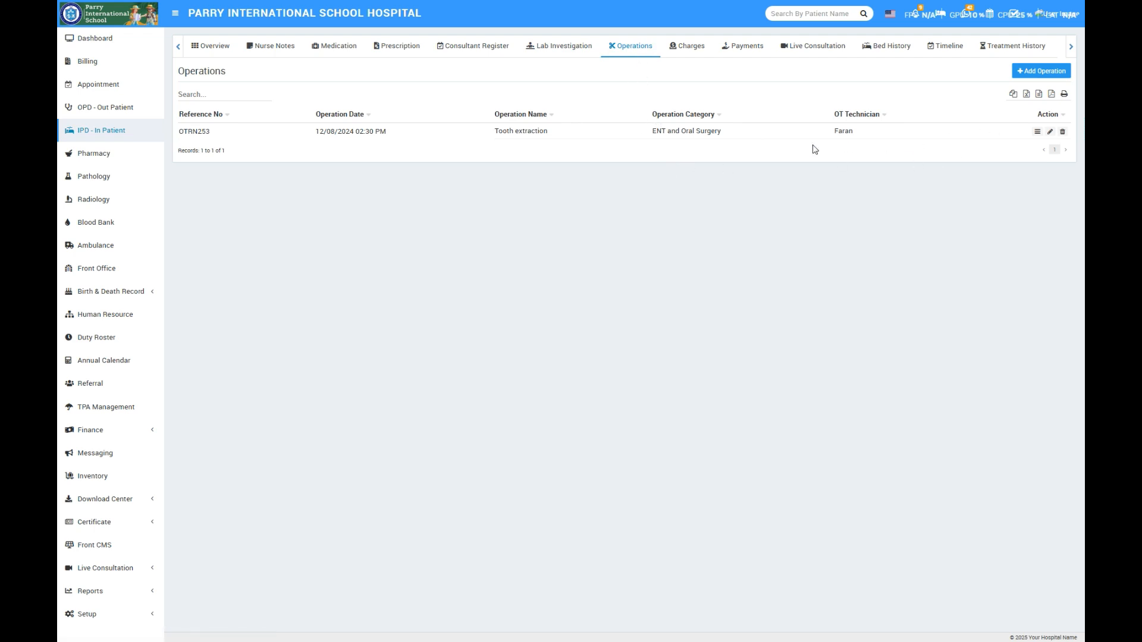
left_click(687, 46)
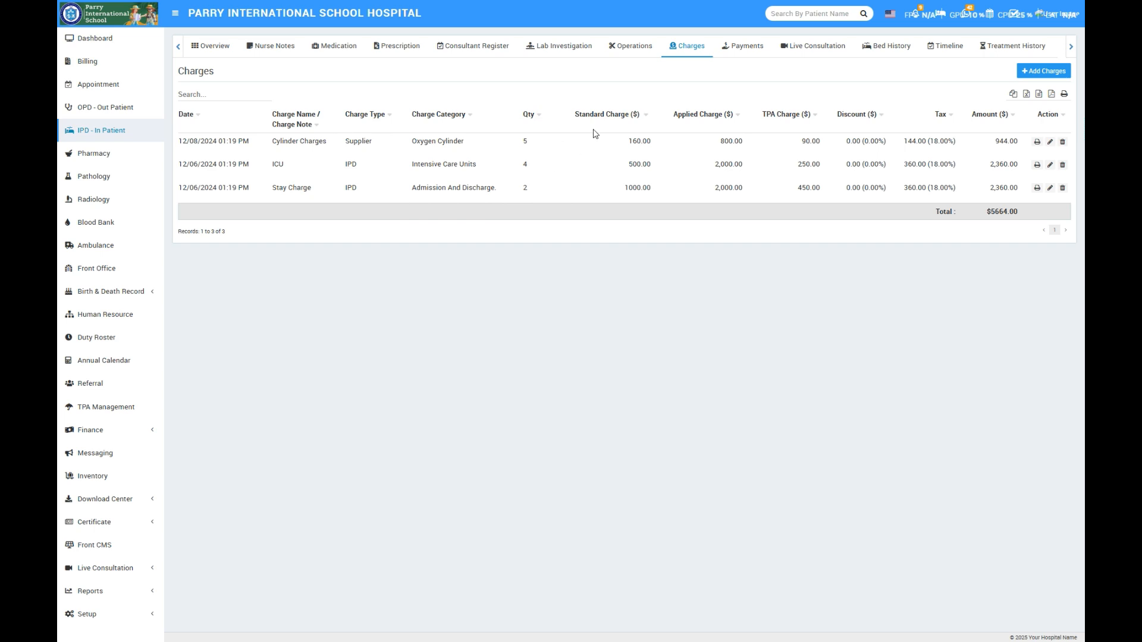
left_click(744, 49)
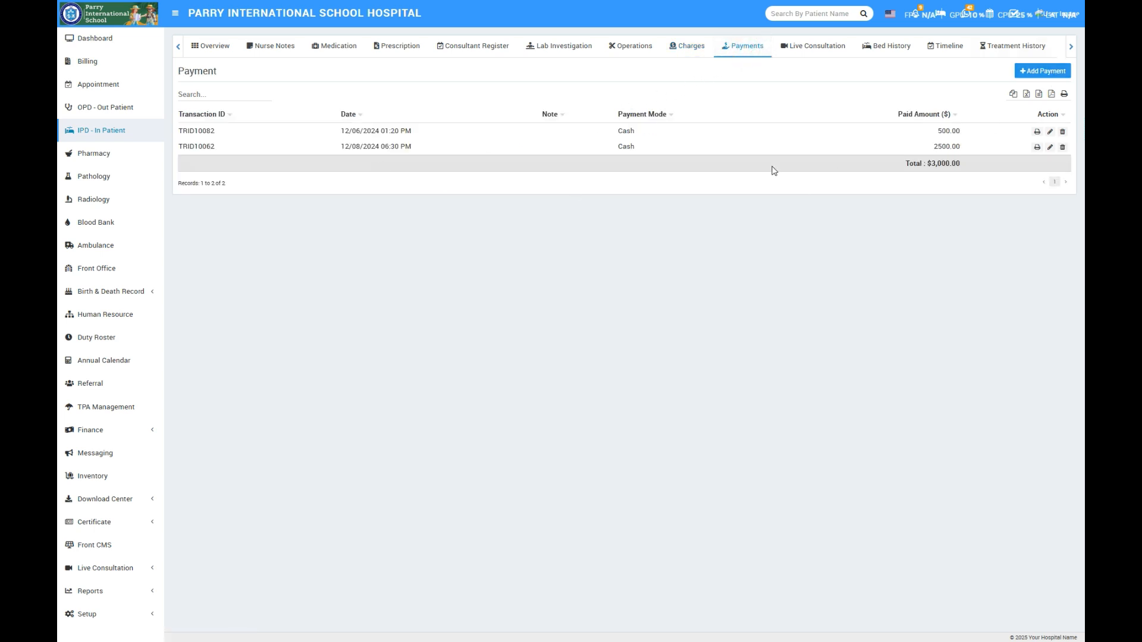
left_click(813, 51)
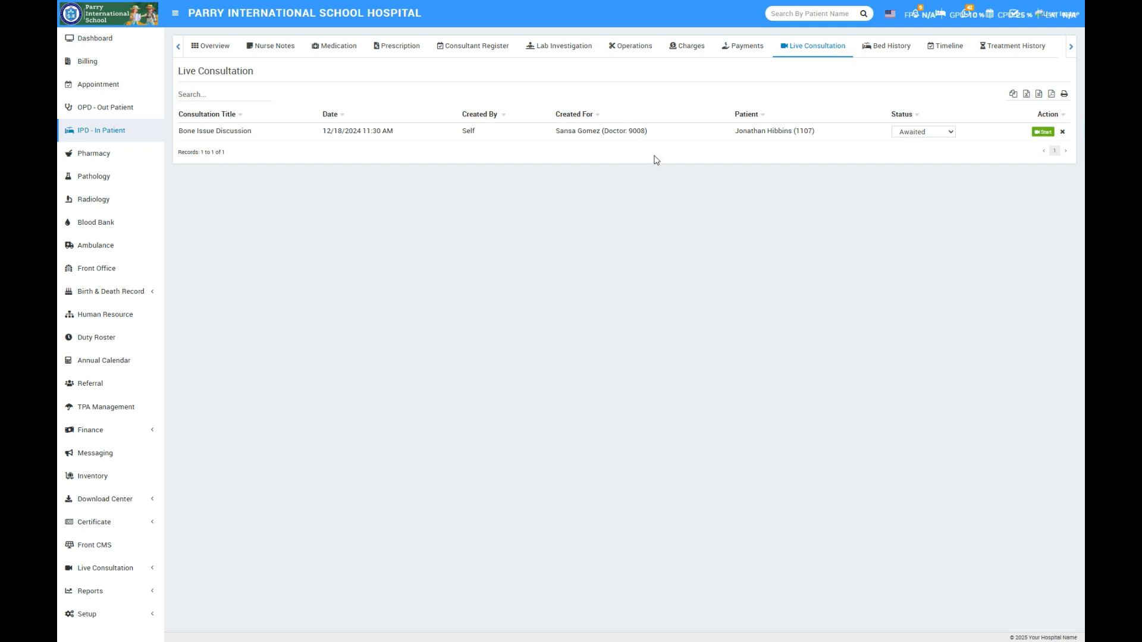
- Review the inpatient's bed history, timeline, treatment history and vitals, and return to the overview
left_click(898, 49)
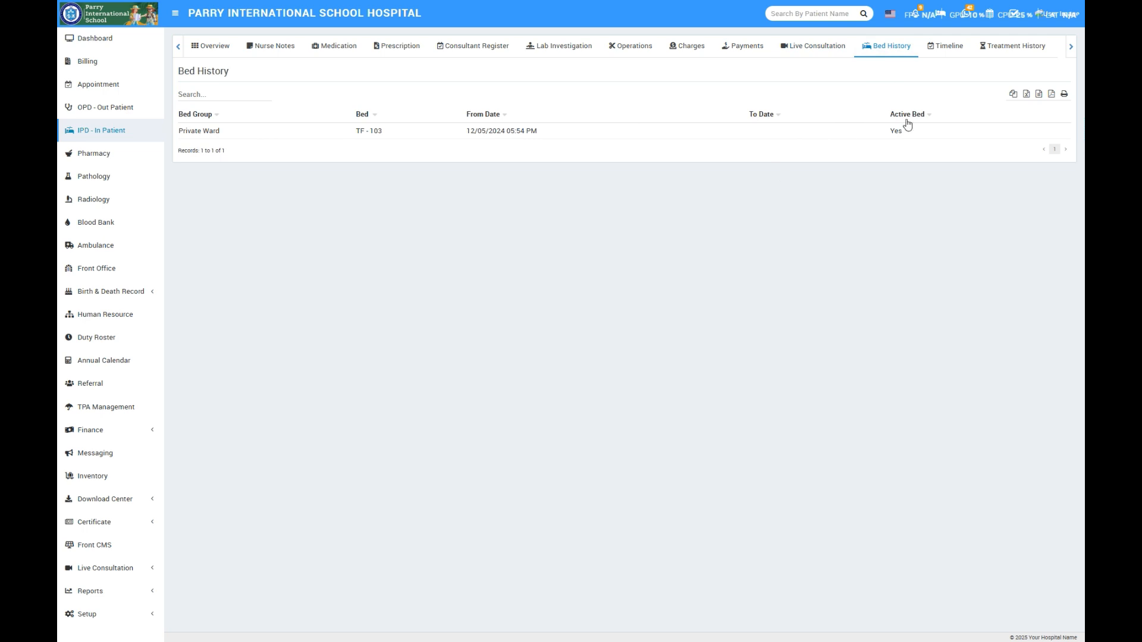
left_click(949, 52)
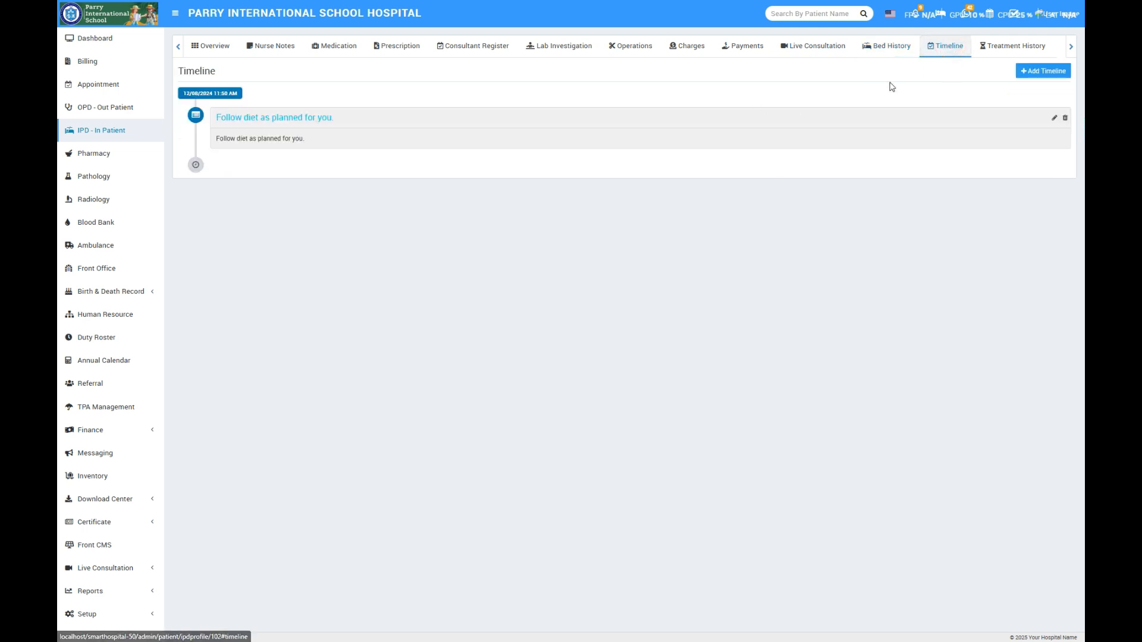
left_click(1014, 45)
left_click(1070, 46)
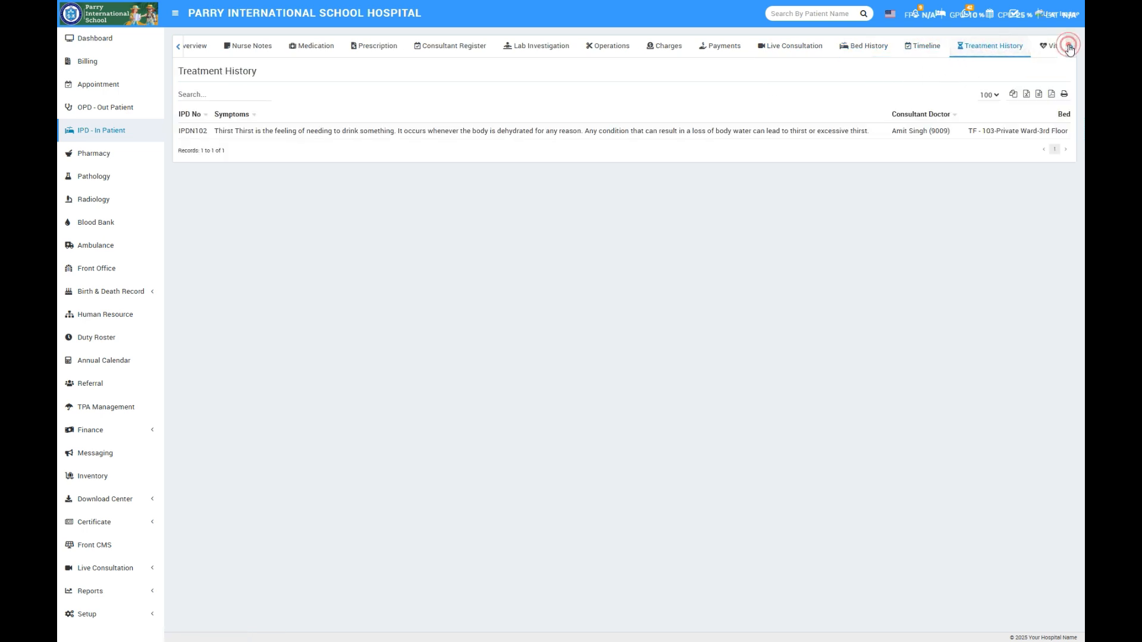
left_click(1045, 50)
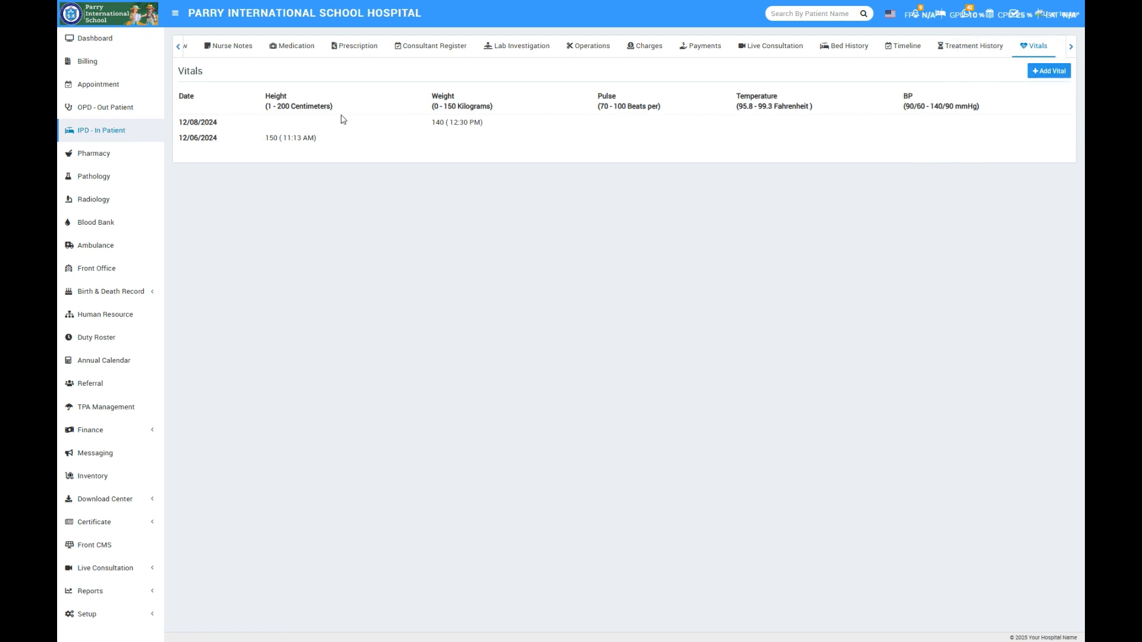
left_click(178, 46)
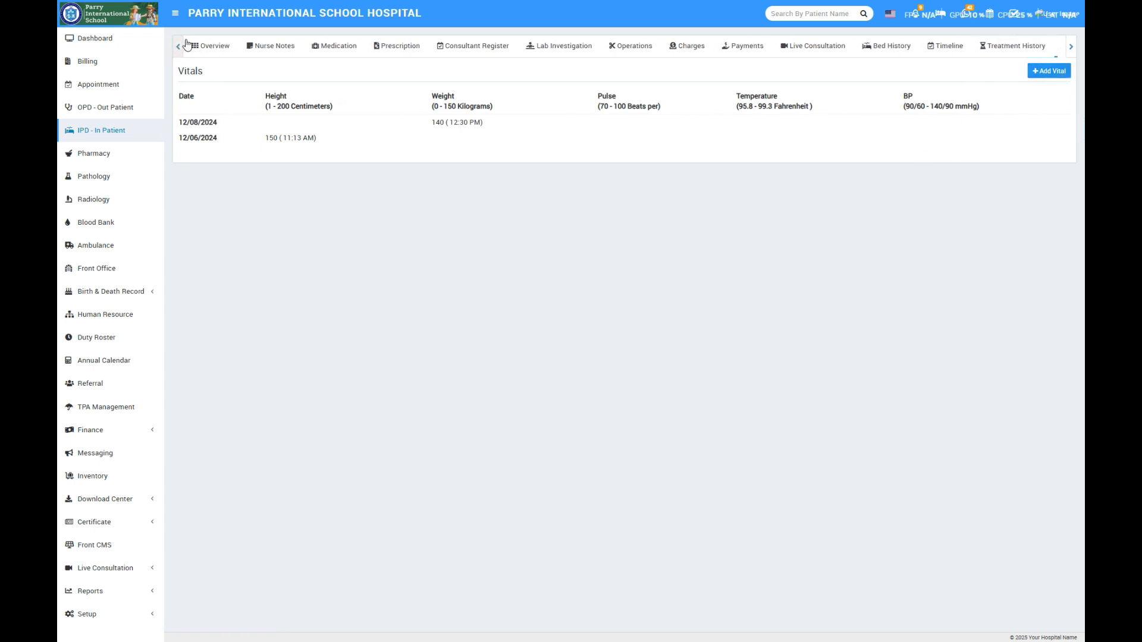
left_click(217, 48)
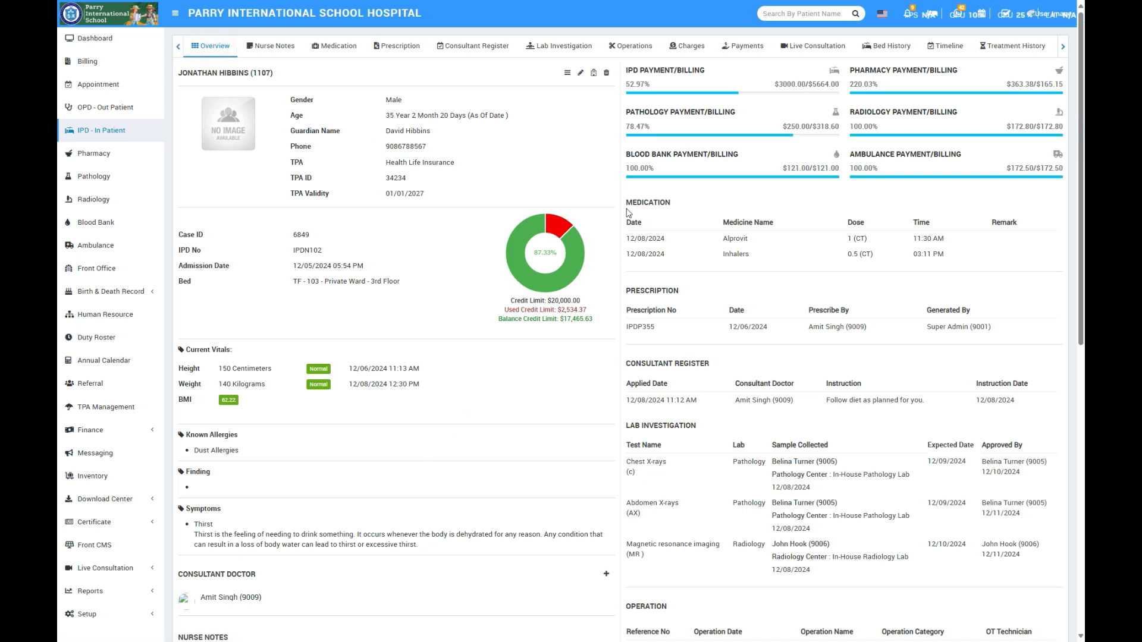
- View the inpatient discharge form with the Referral and Death statuses, and close it without saving
left_click(594, 73)
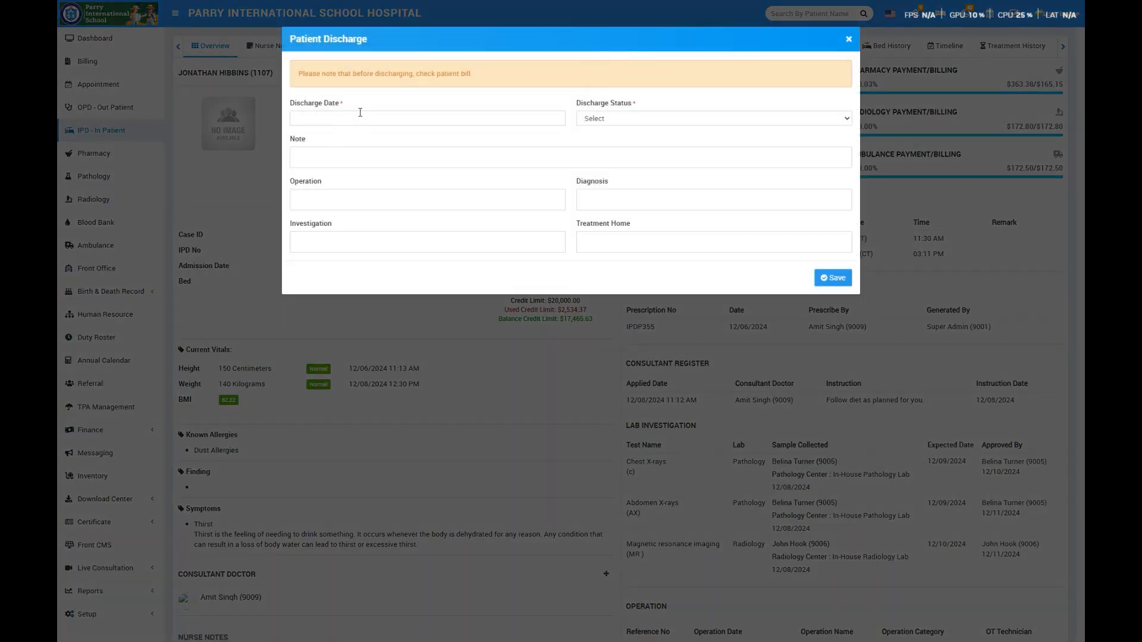
left_click(683, 121)
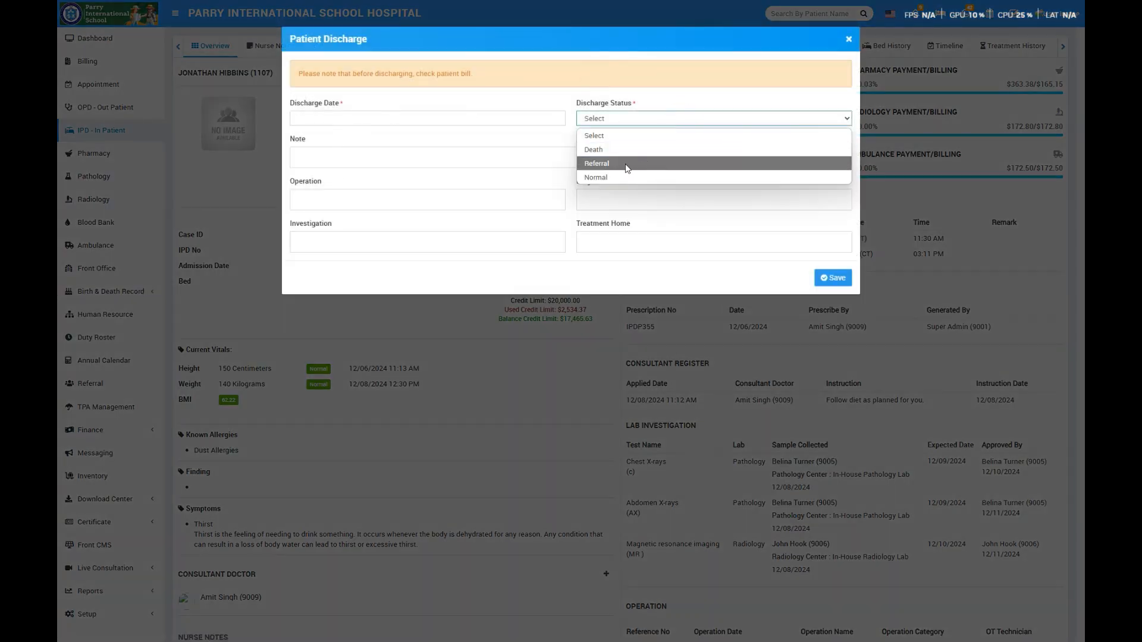
left_click(598, 164)
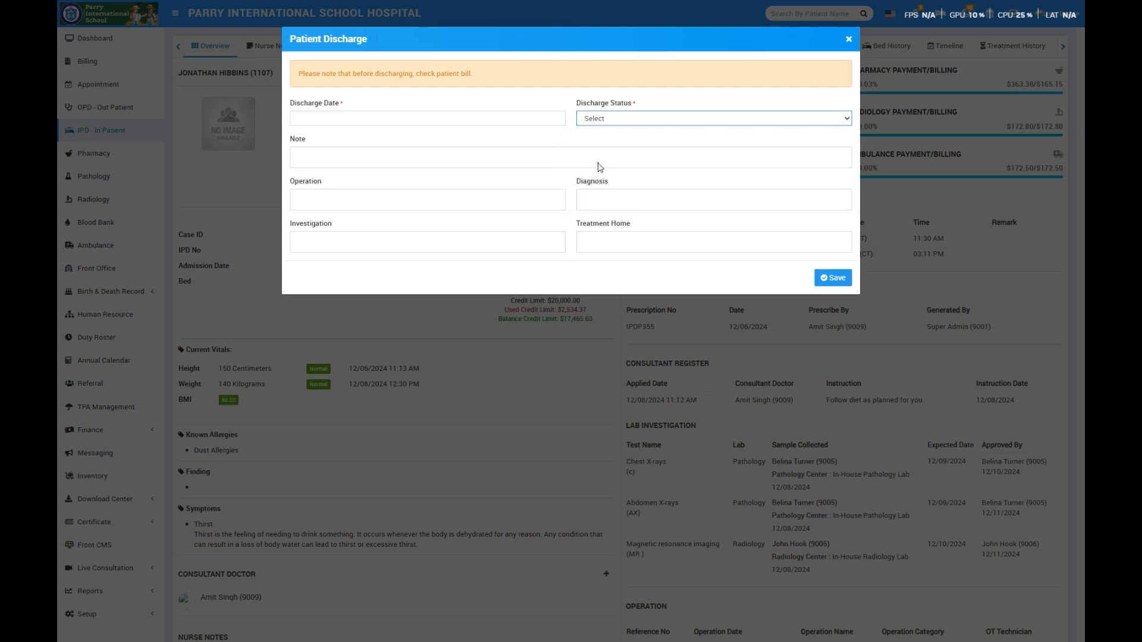
left_click(652, 118)
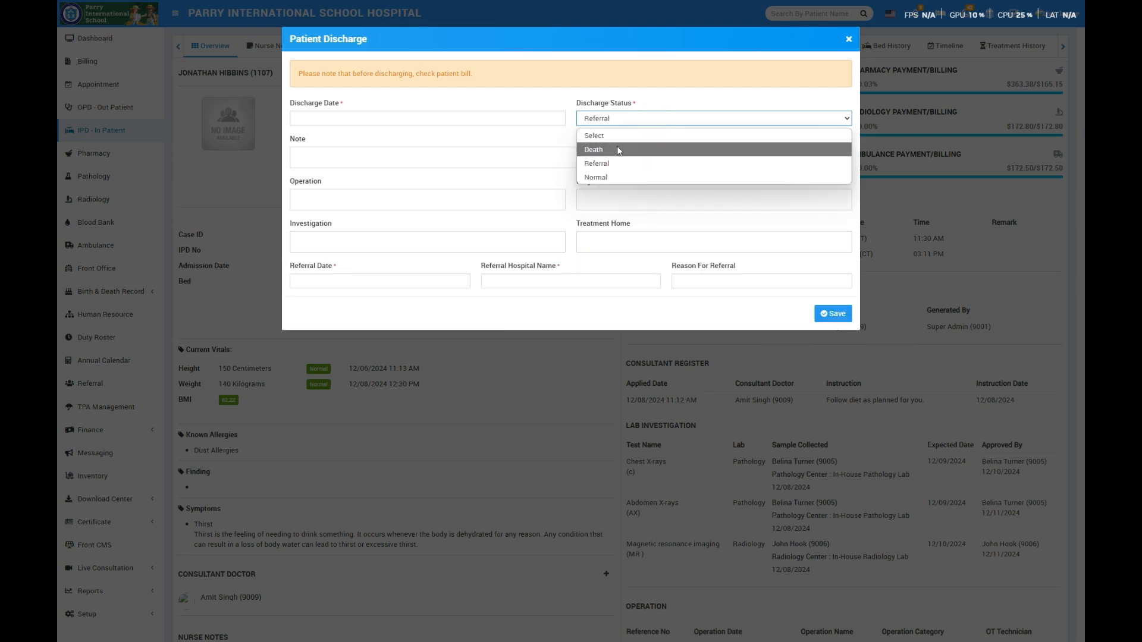
left_click(616, 147)
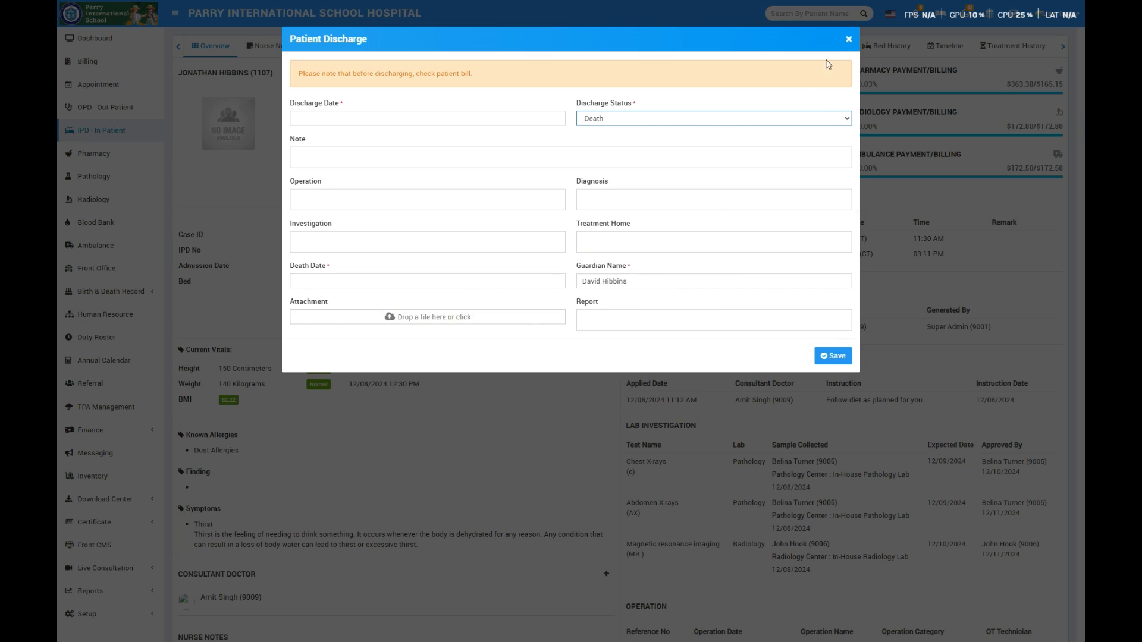
left_click(848, 40)
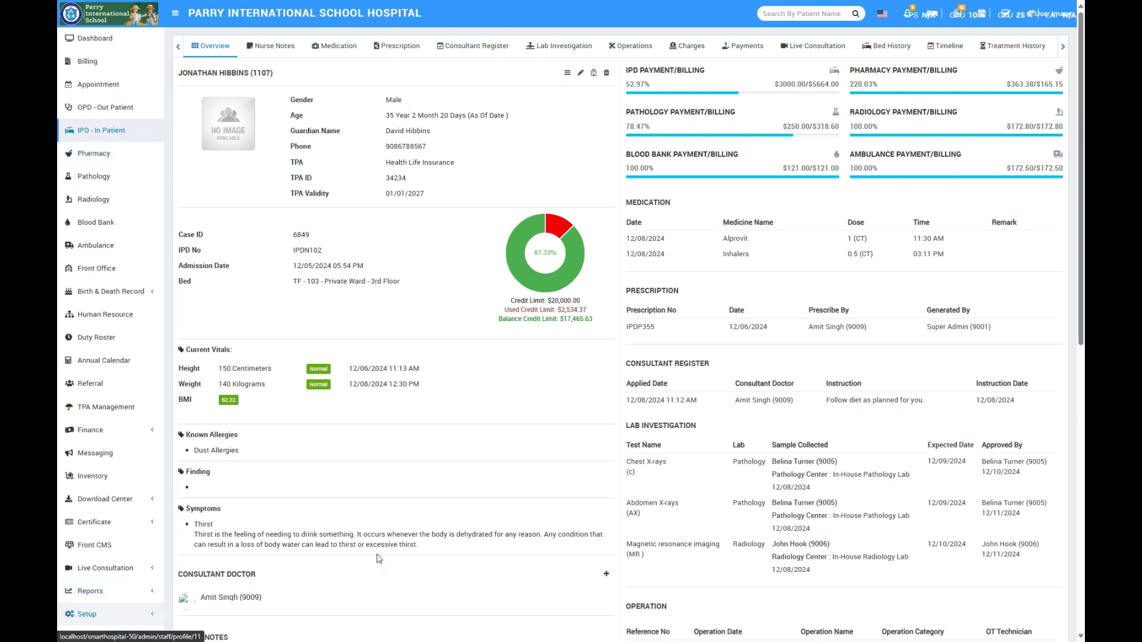
- View the pharmacy bill list and open the patient list in the setup section
left_click(113, 153)
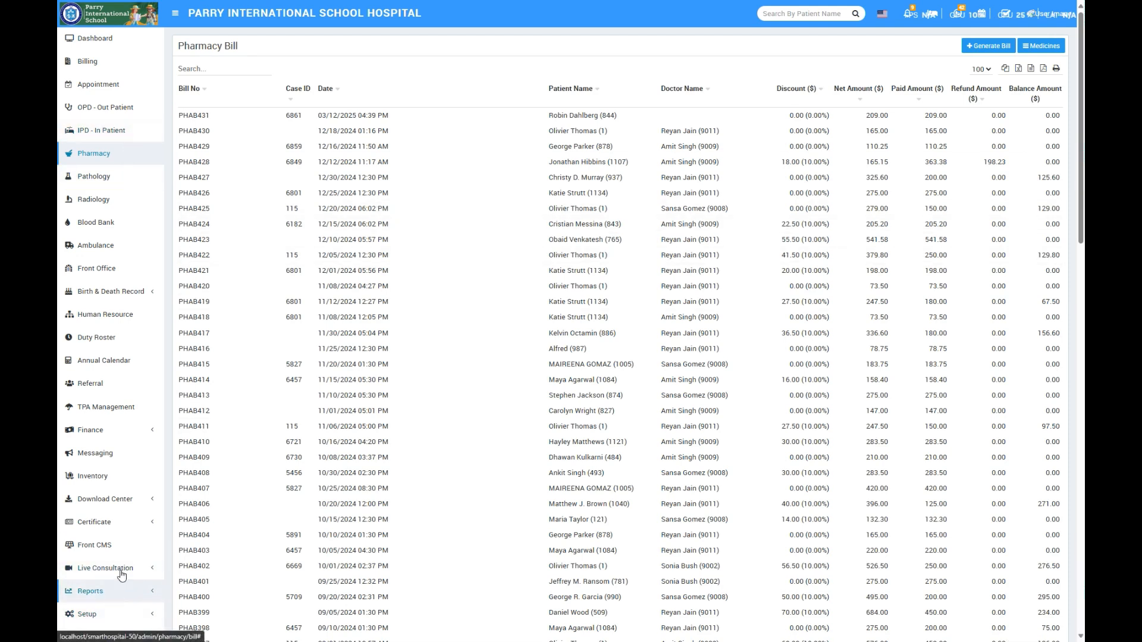
left_click(86, 613)
scroll(116, 518, "down", 4)
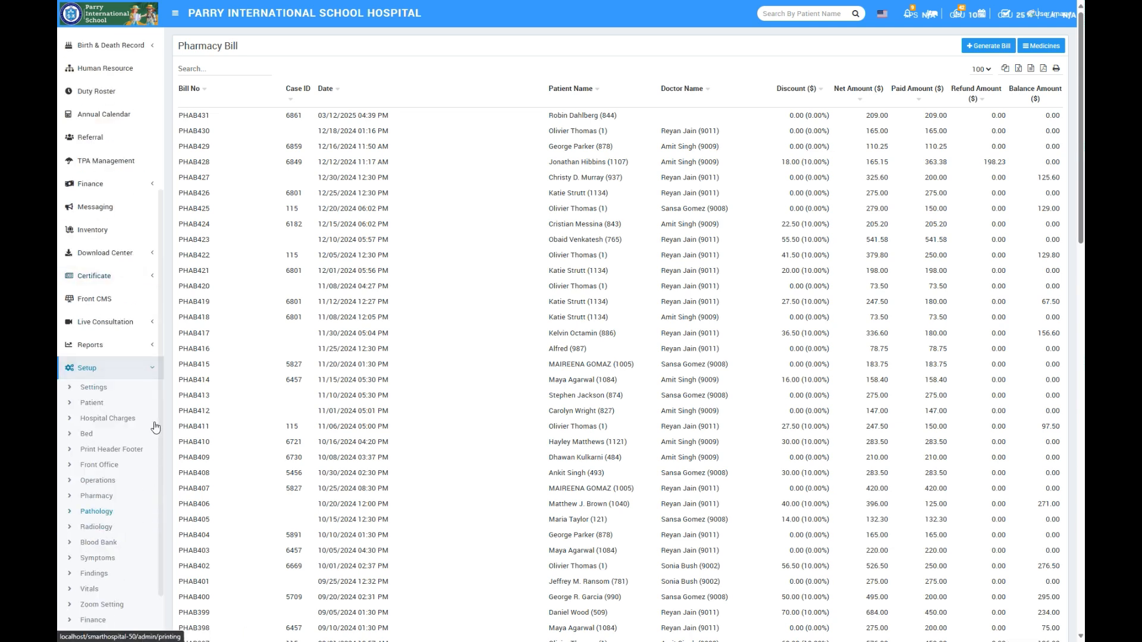
left_click(92, 403)
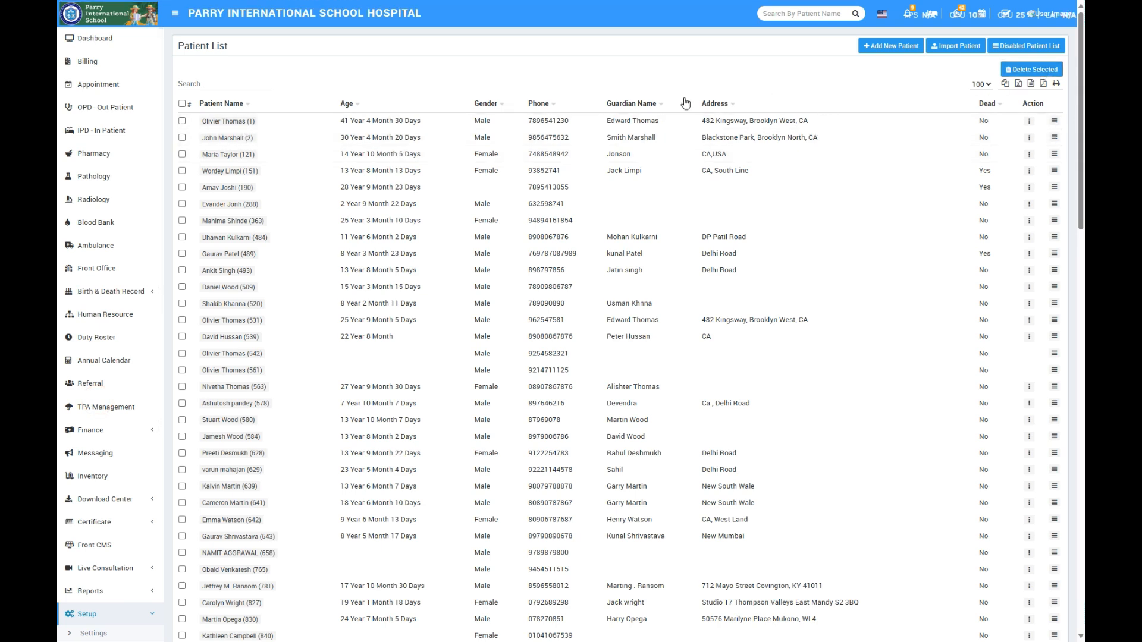
- Search the patient list for "wal" and view the blank new patient form without saving
left_click(214, 84)
type("wal")
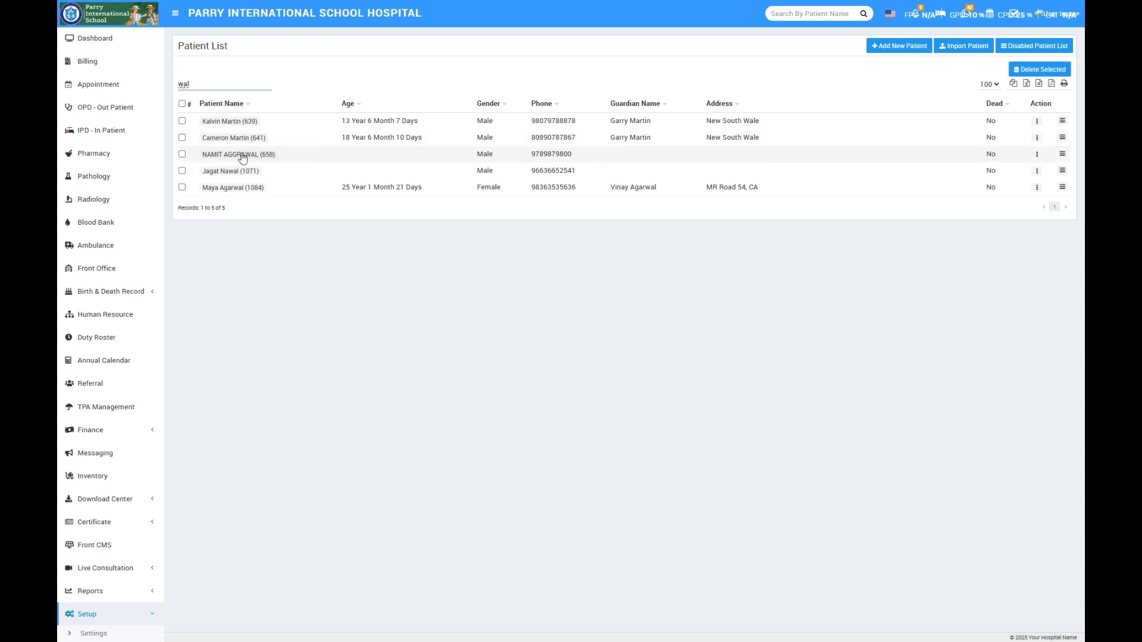
double_click(208, 83)
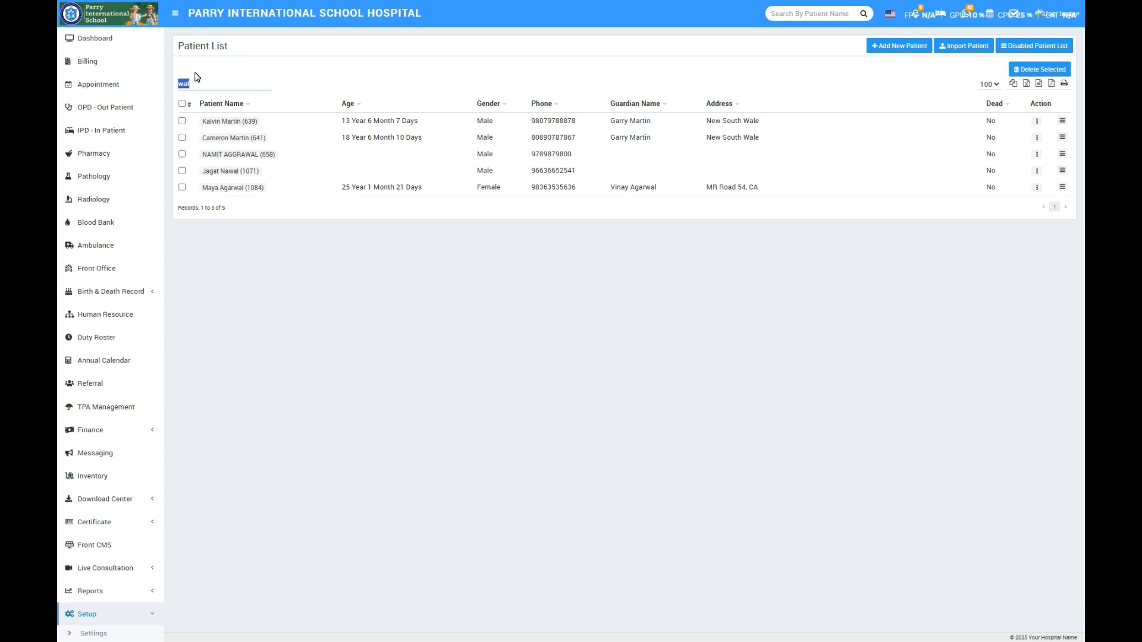
left_click(904, 45)
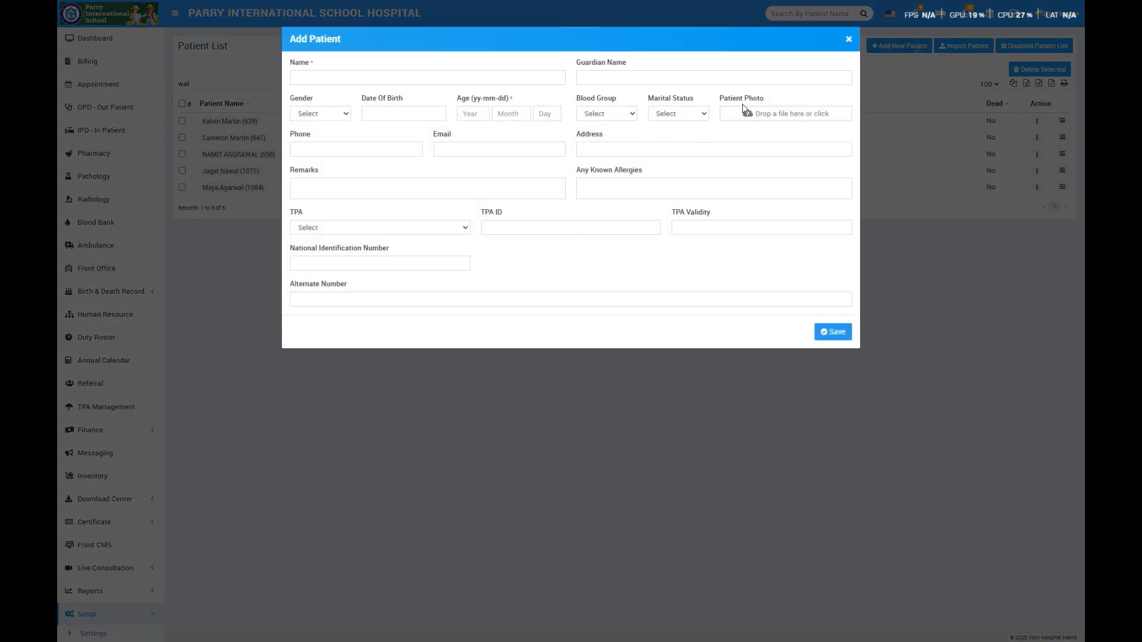
left_click(848, 41)
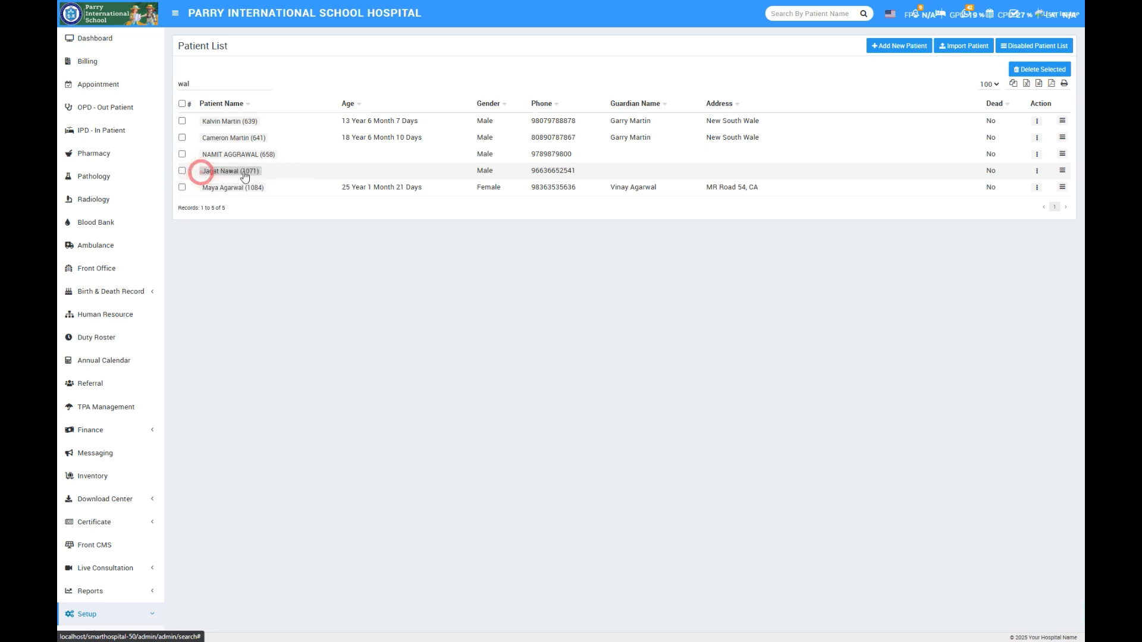
- Start a new pharmacy bill and assign it to the third patient matching "f"
left_click(115, 154)
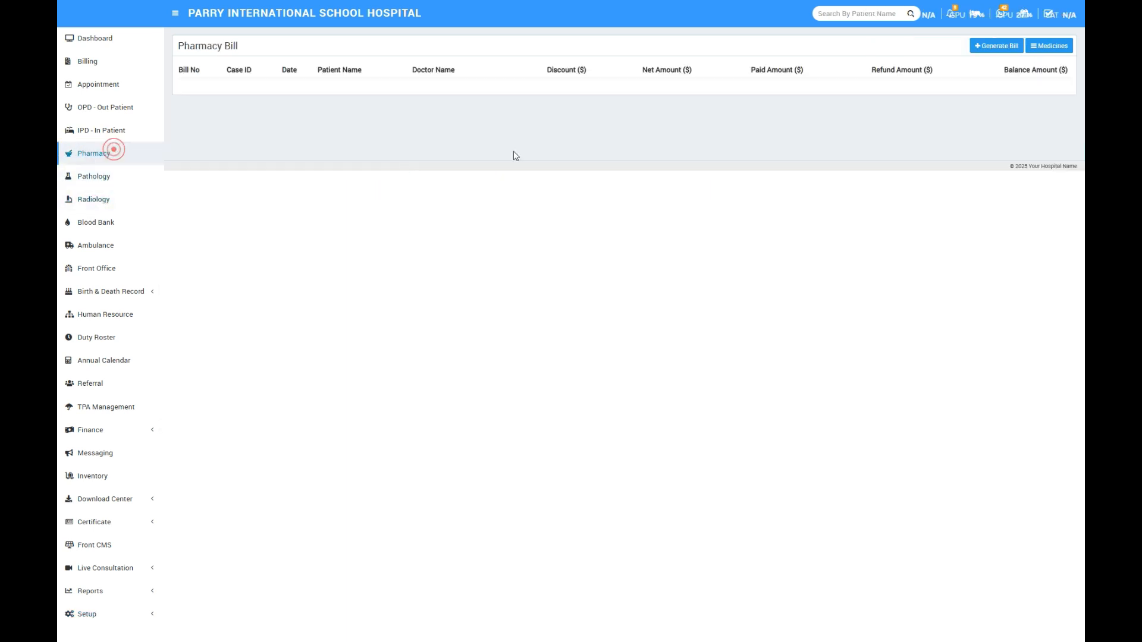
left_click(984, 46)
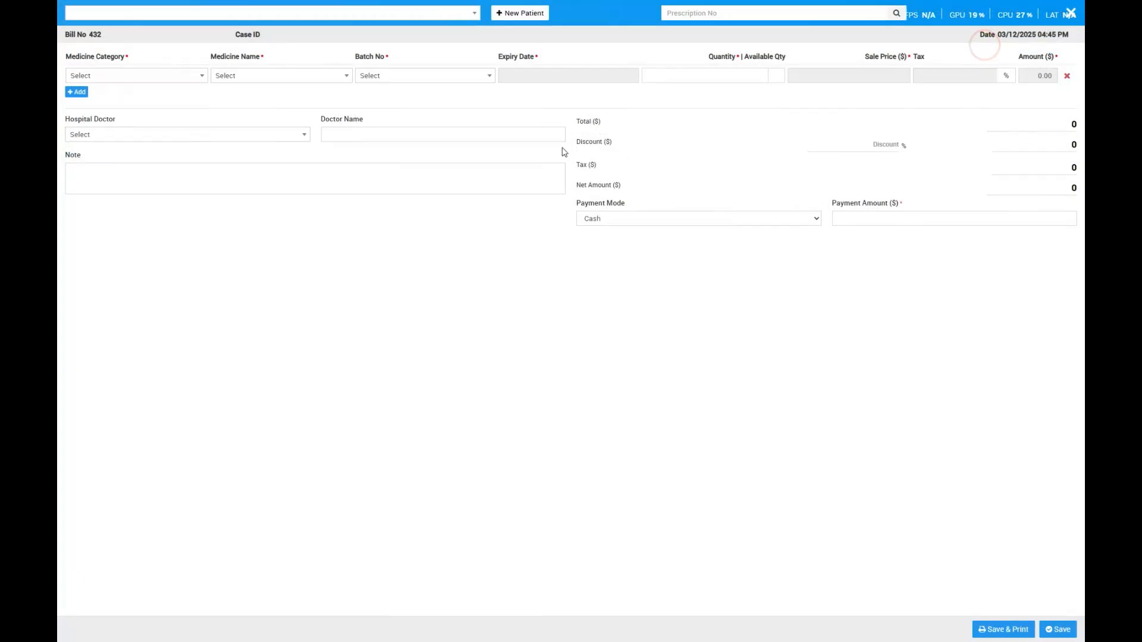
left_click(431, 18)
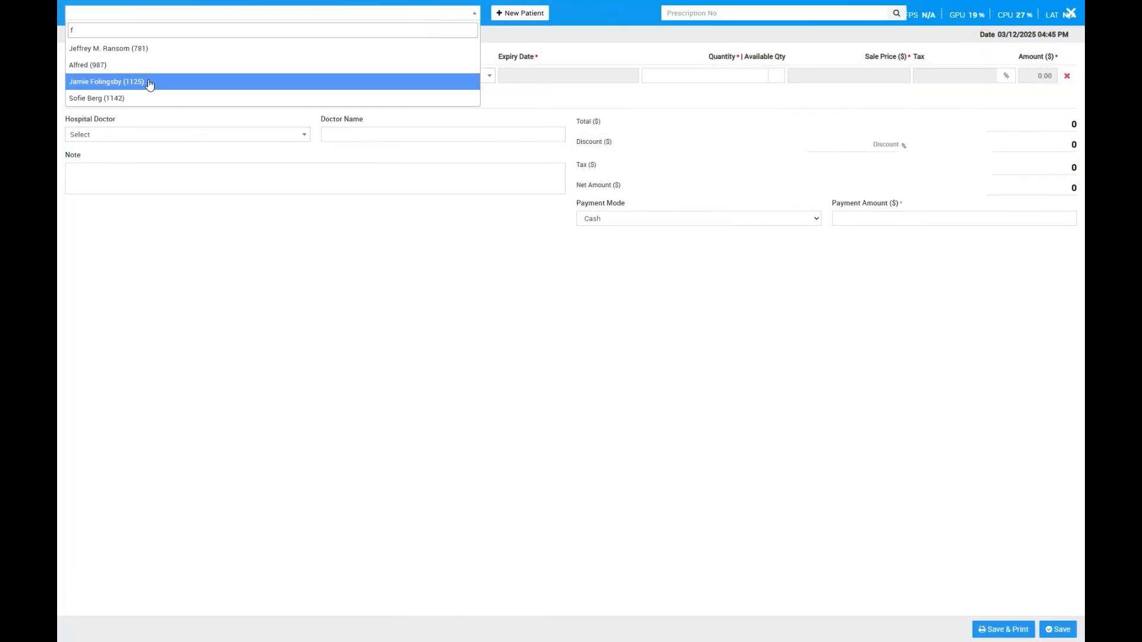
left_click(147, 80)
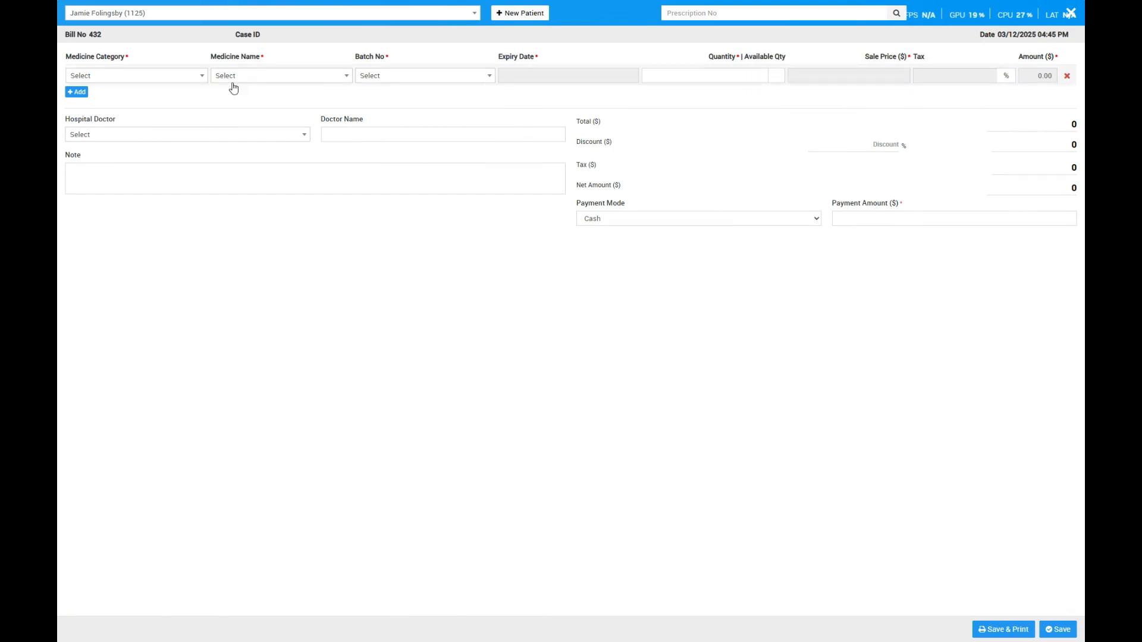
- Add 3 Inhalers from the Injection category, batch 8678, to the pharmacy bill and save it
left_click(128, 75)
left_click(128, 162)
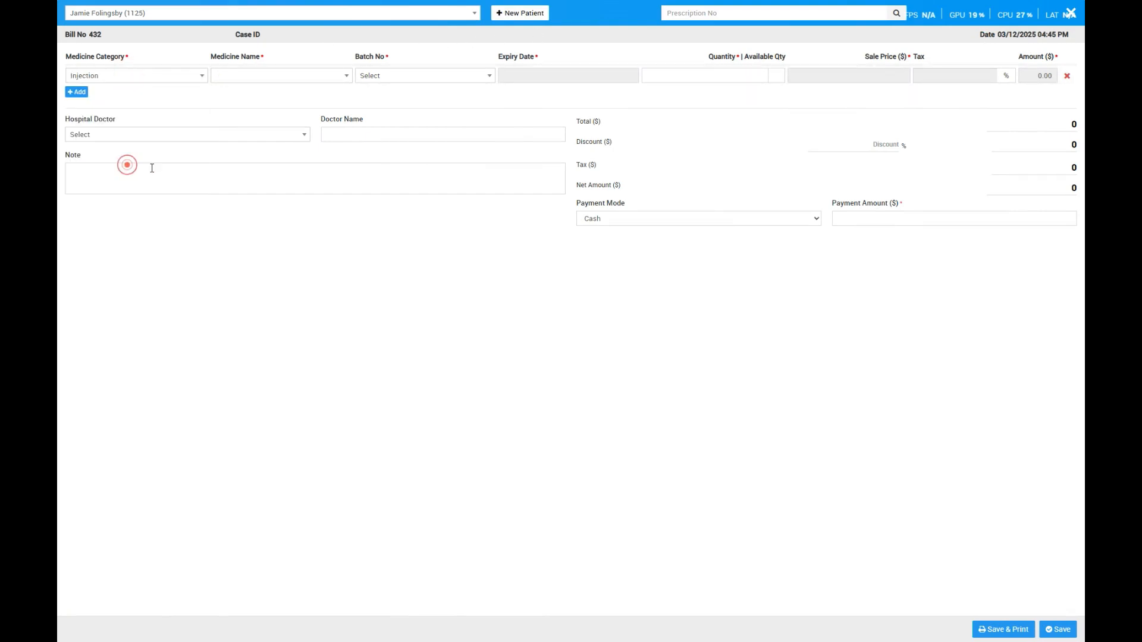
left_click(279, 76)
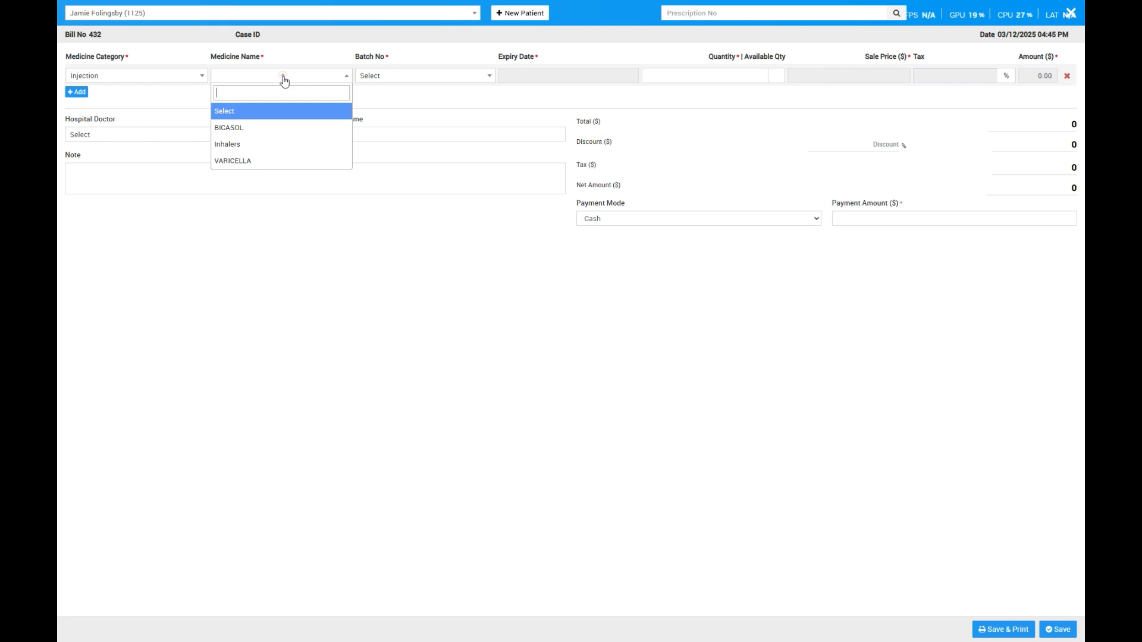
left_click(262, 147)
left_click(414, 72)
left_click(409, 127)
left_click(737, 73)
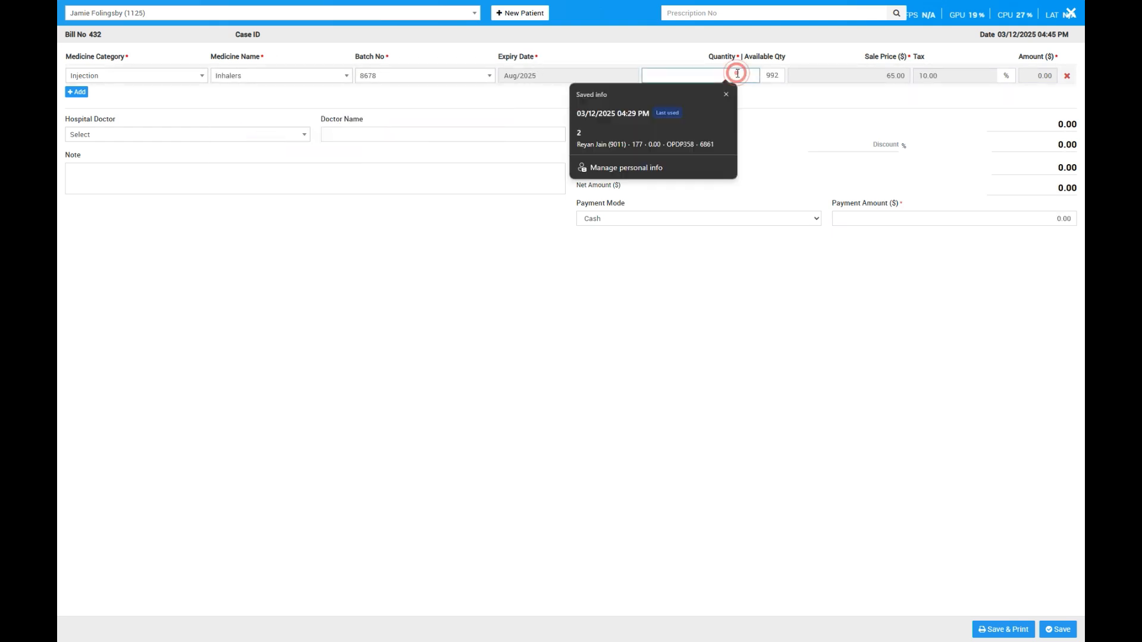
type("3")
left_click(823, 349)
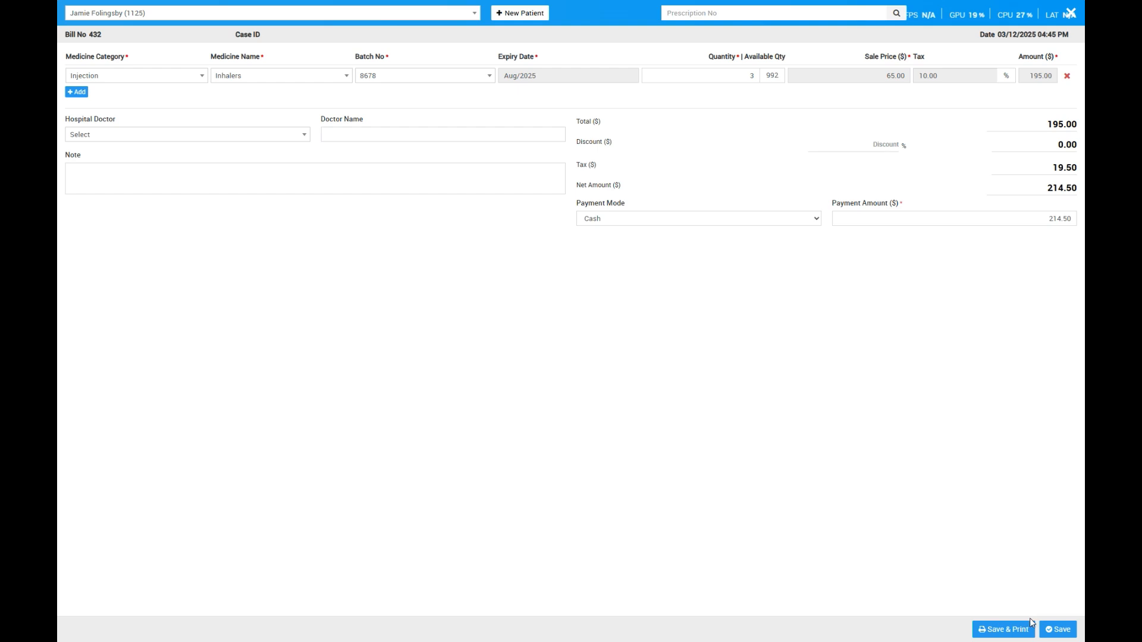
left_click(1056, 630)
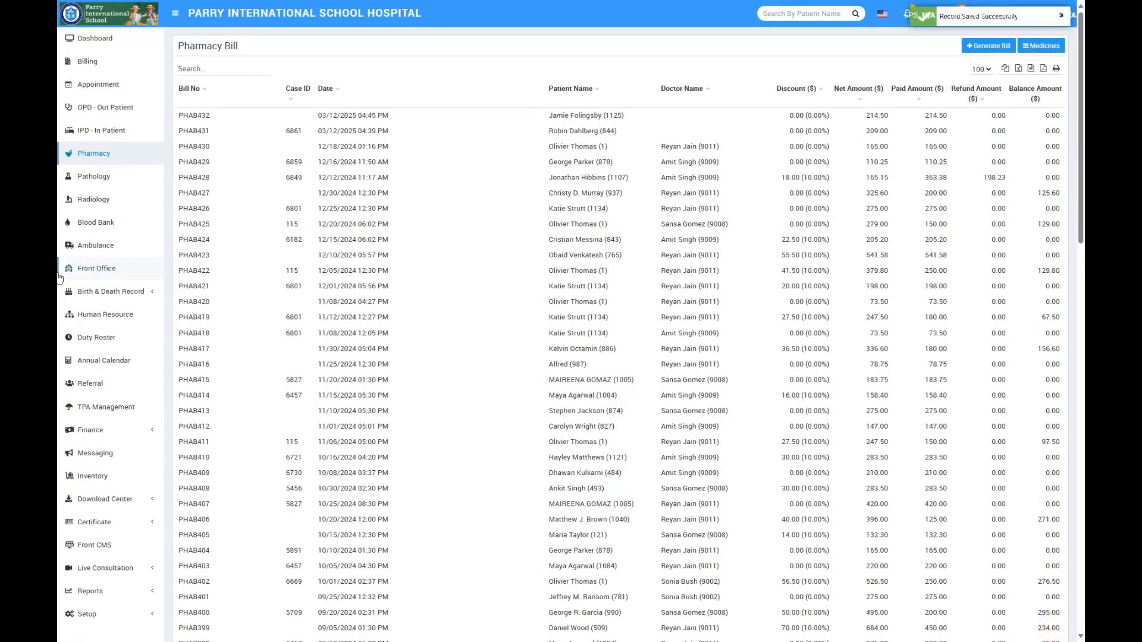
- Draft a pathology bill with the Signal-averaged electrocardiogram (SAECG) test for the second patient matching "f", and close it without saving
left_click(89, 177)
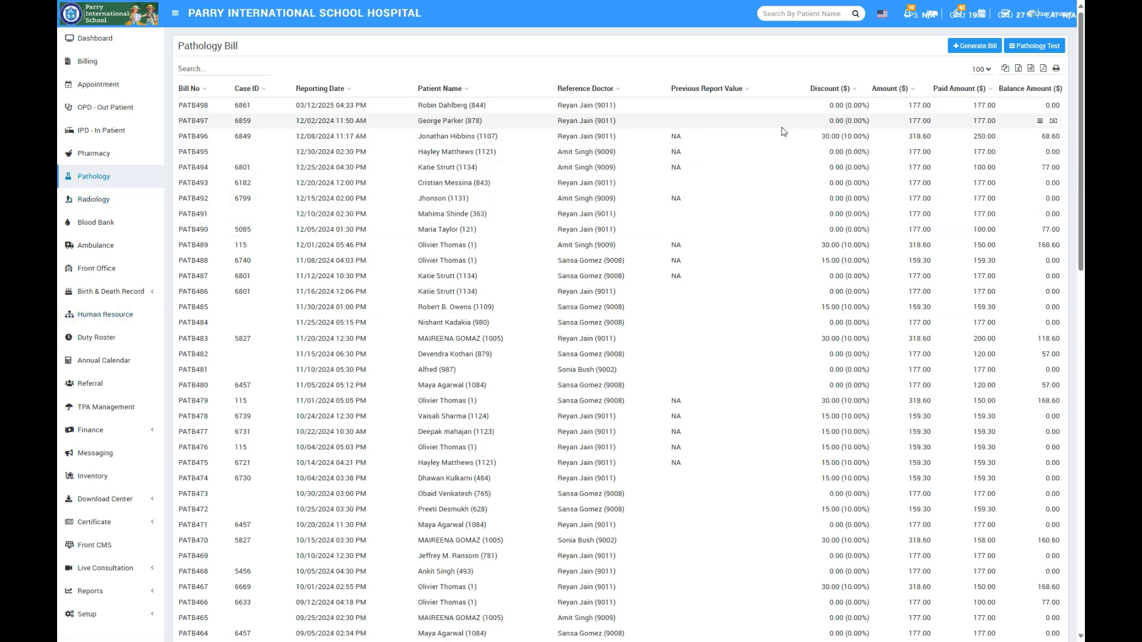
left_click(107, 618)
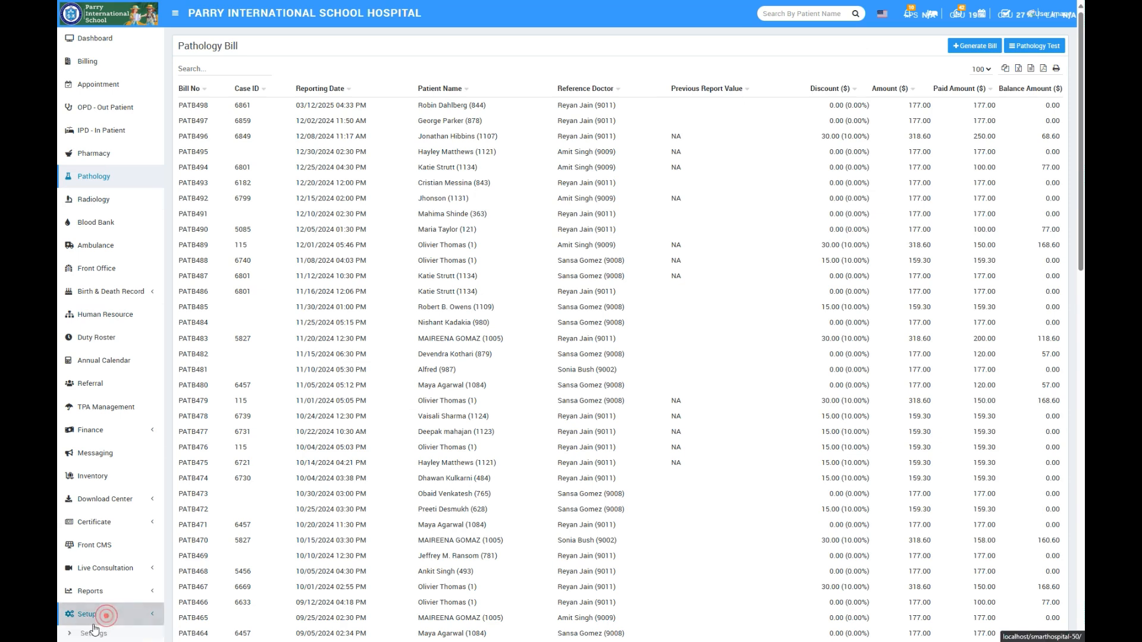
left_click(976, 51)
mouse_move(601, 16)
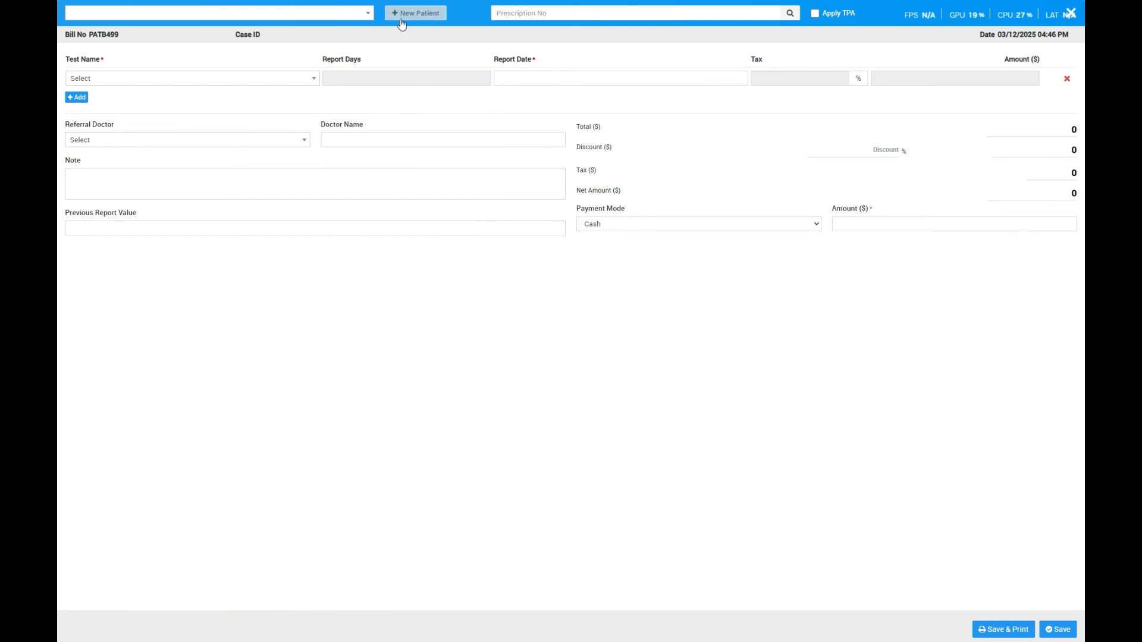
left_click(327, 14)
type("f")
left_click(84, 65)
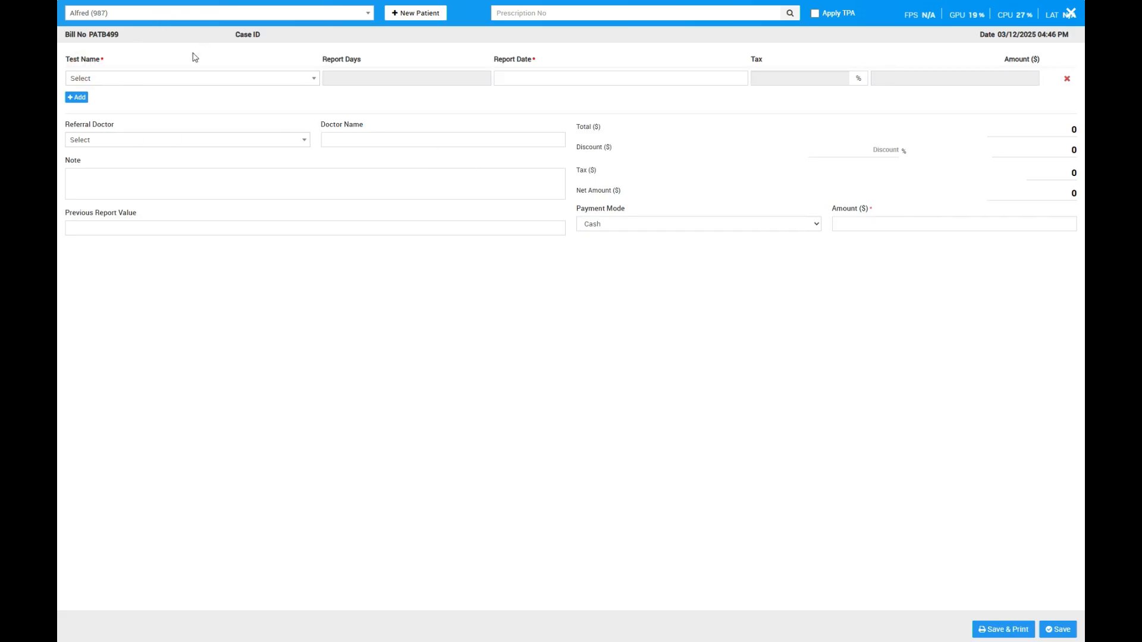
left_click(179, 78)
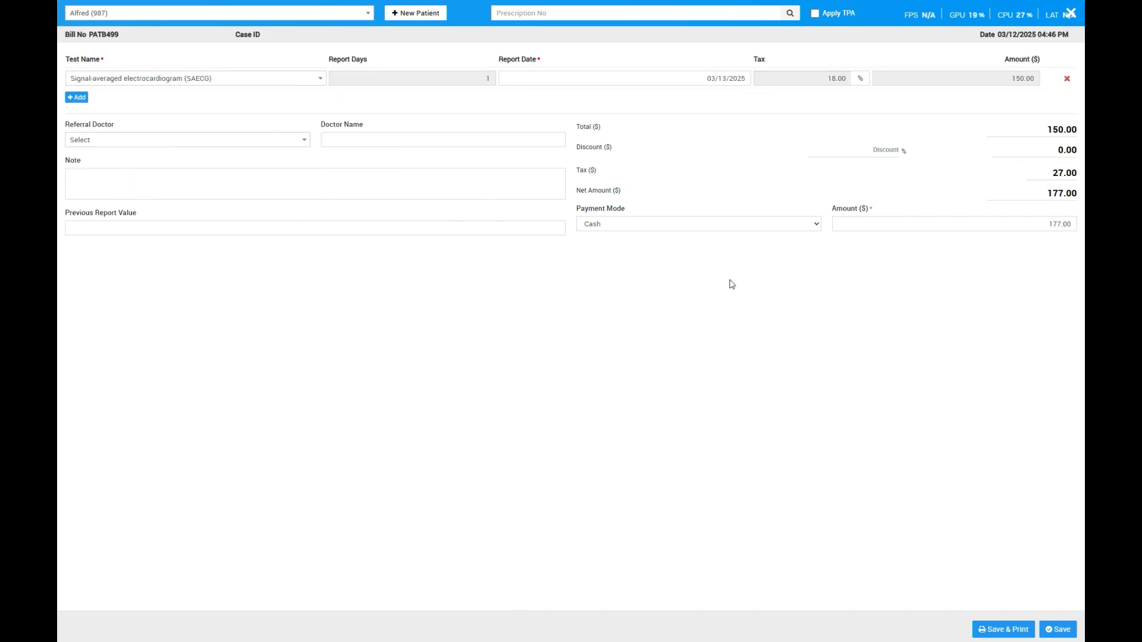
left_click(1070, 15)
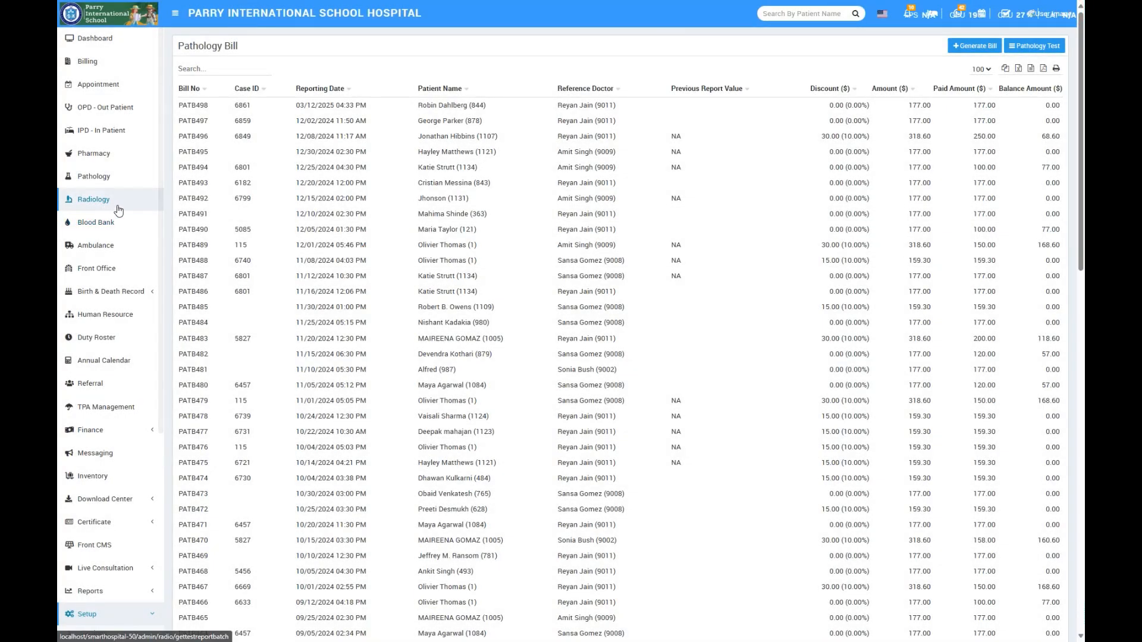
- Open the radiology bill list
left_click(118, 207)
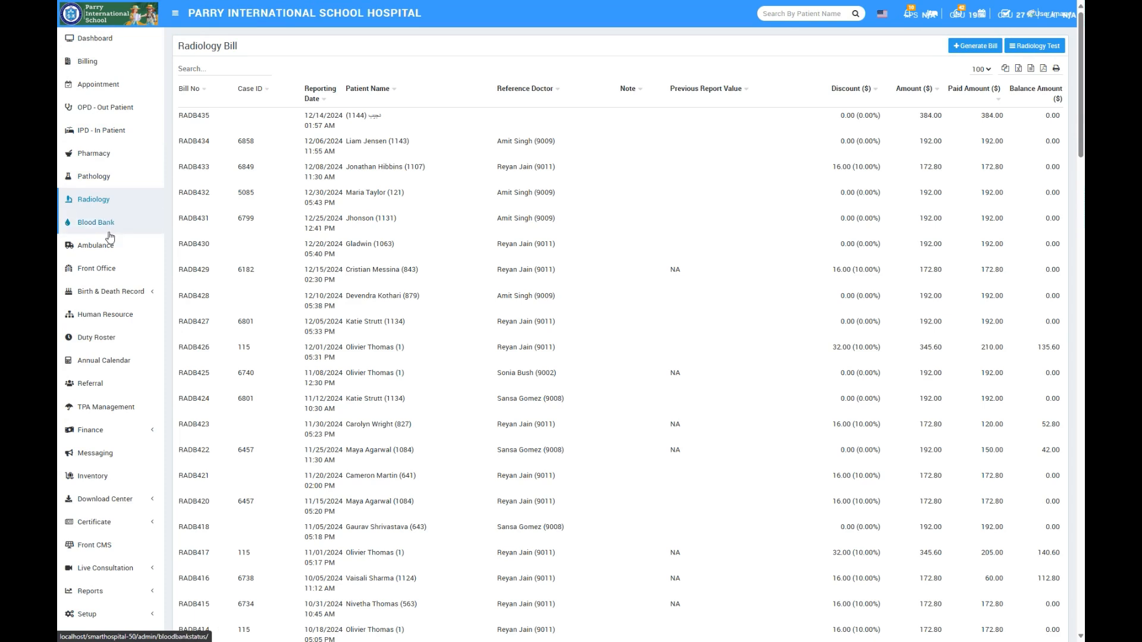
- View the blood bank status, and in the ambulance call list open a blank call form and close it without saving
left_click(113, 229)
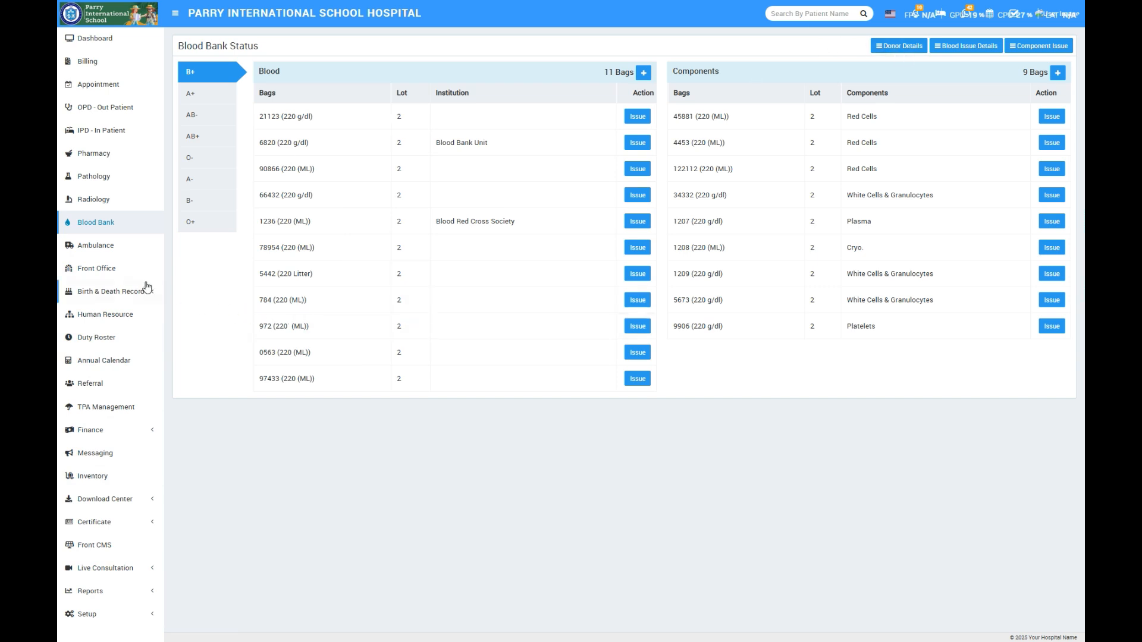
left_click(110, 240)
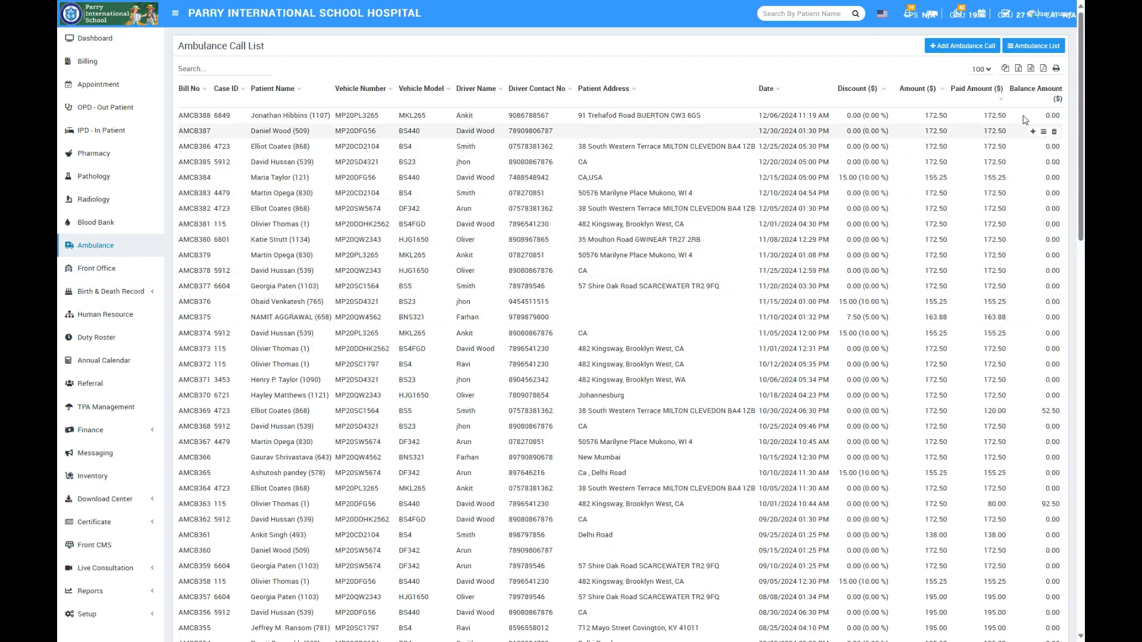
left_click(964, 46)
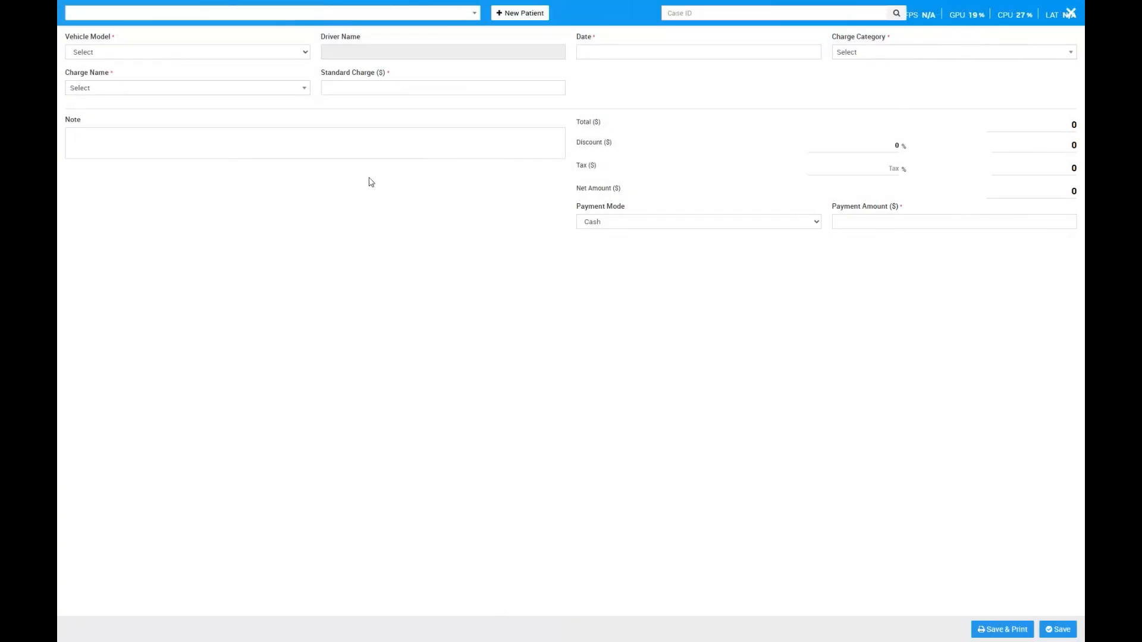
left_click(1074, 15)
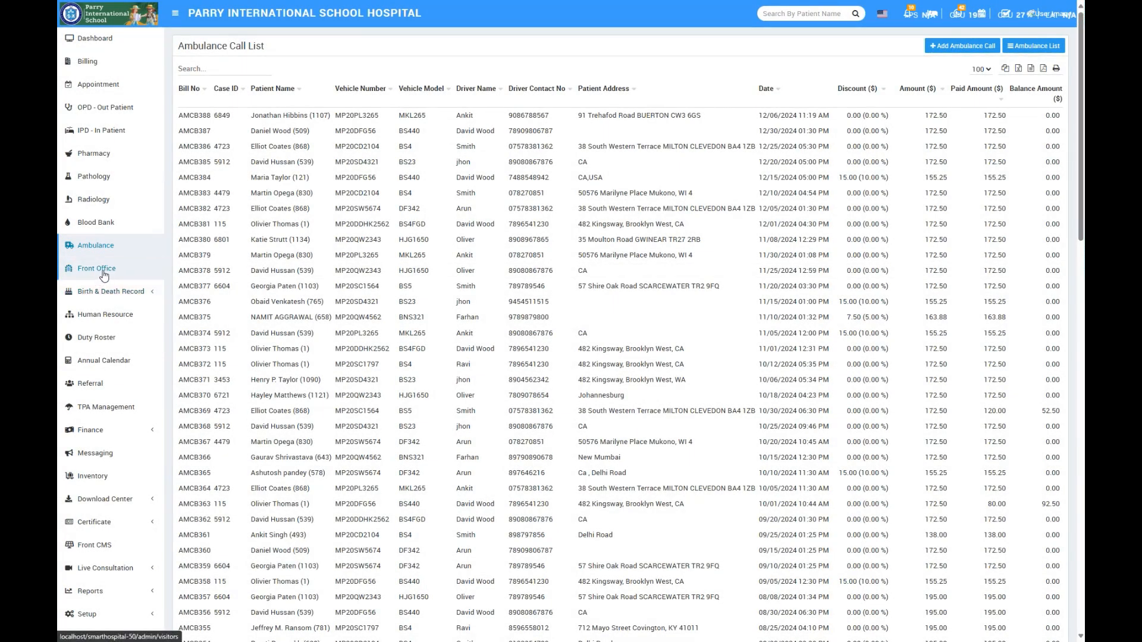
- View the front office visitor list and the birth and death records
left_click(110, 270)
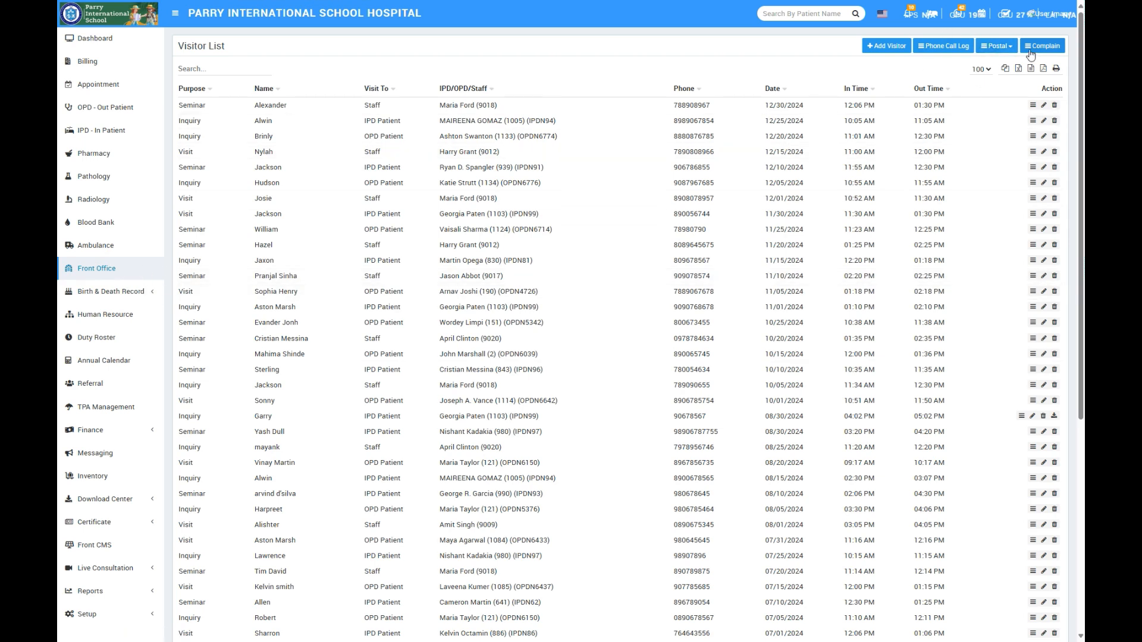
left_click(99, 289)
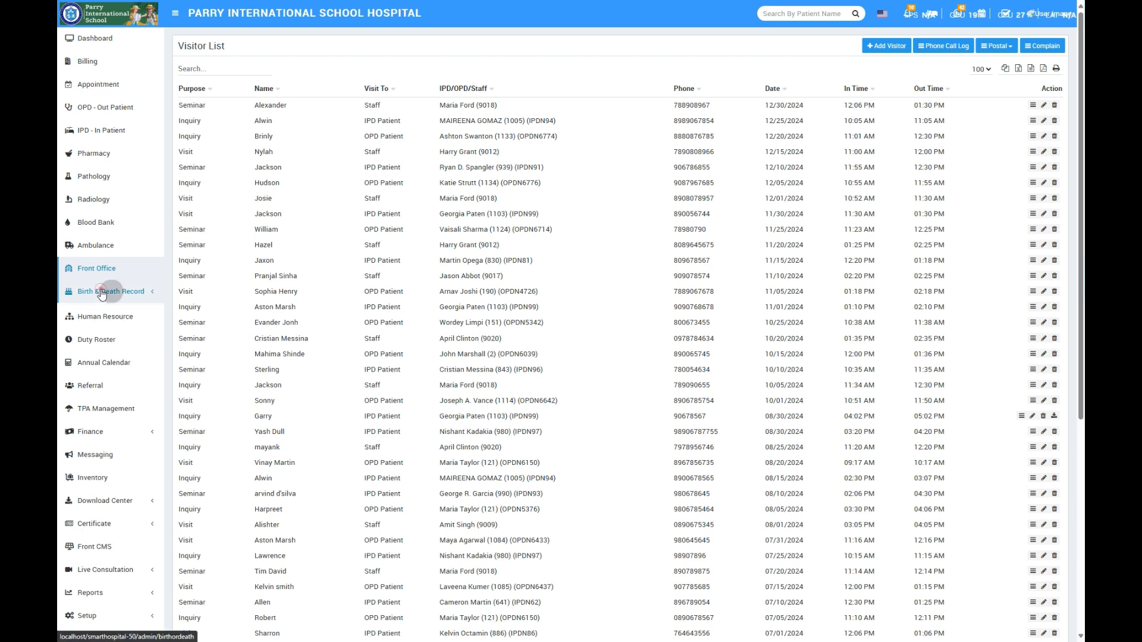
left_click(107, 313)
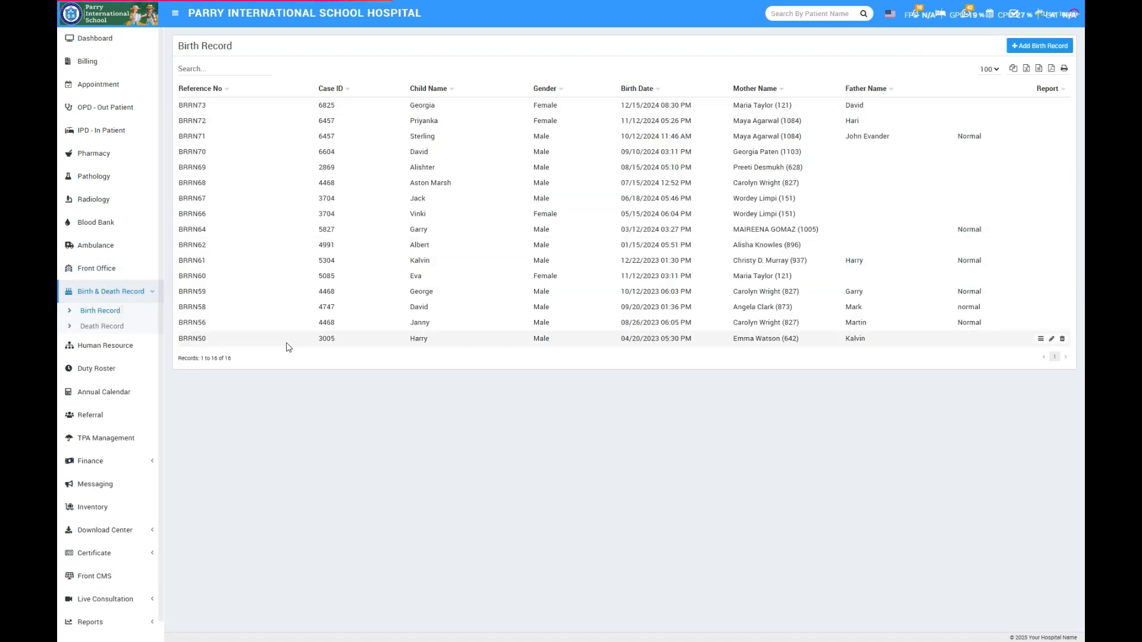
left_click(111, 326)
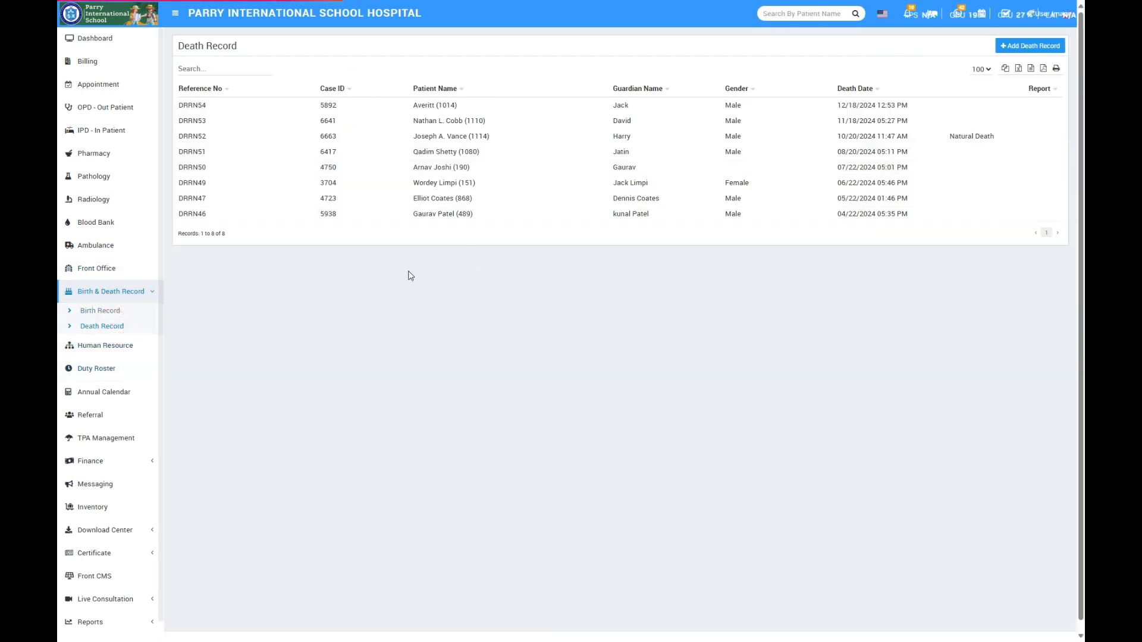
- Look through the staff pages: the human resource directory, the duty roster and the annual calendar
left_click(113, 350)
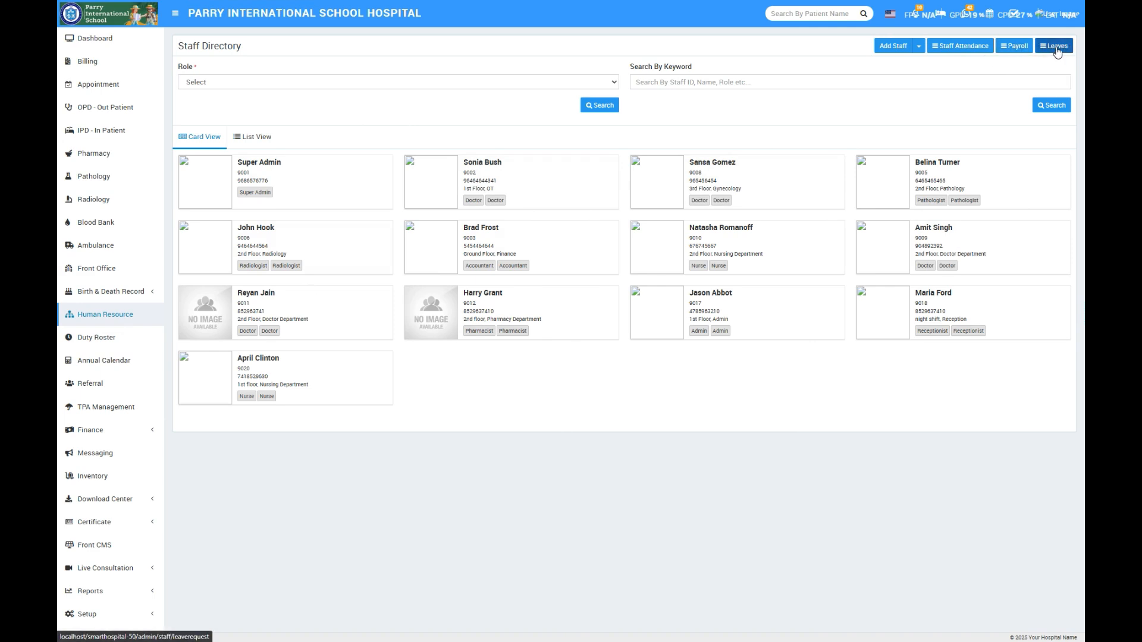
left_click(106, 343)
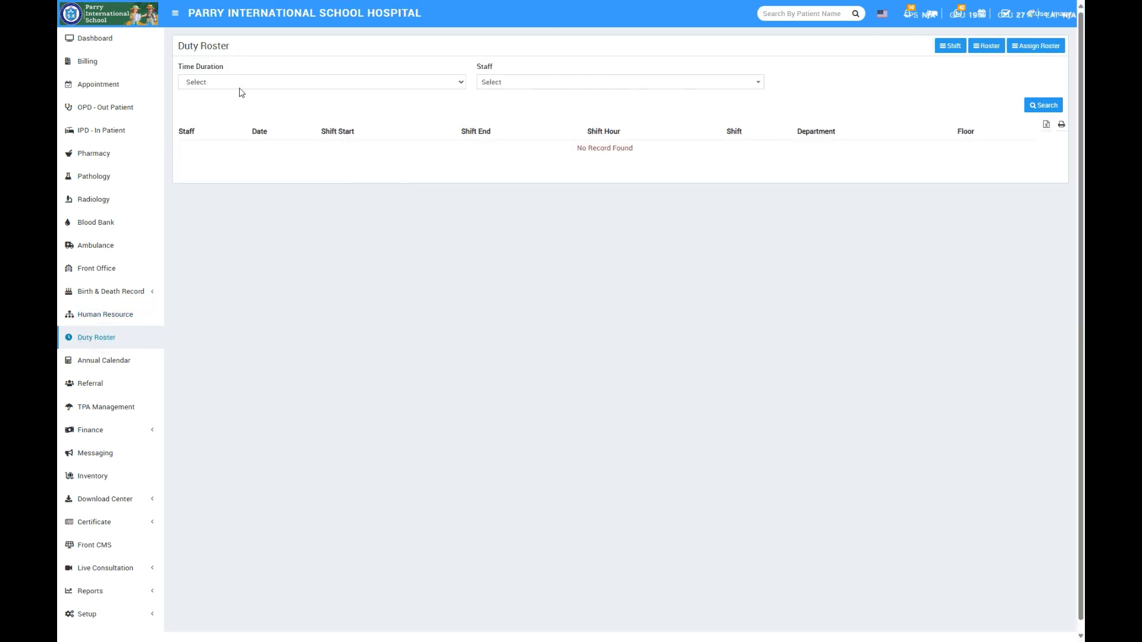
left_click(128, 368)
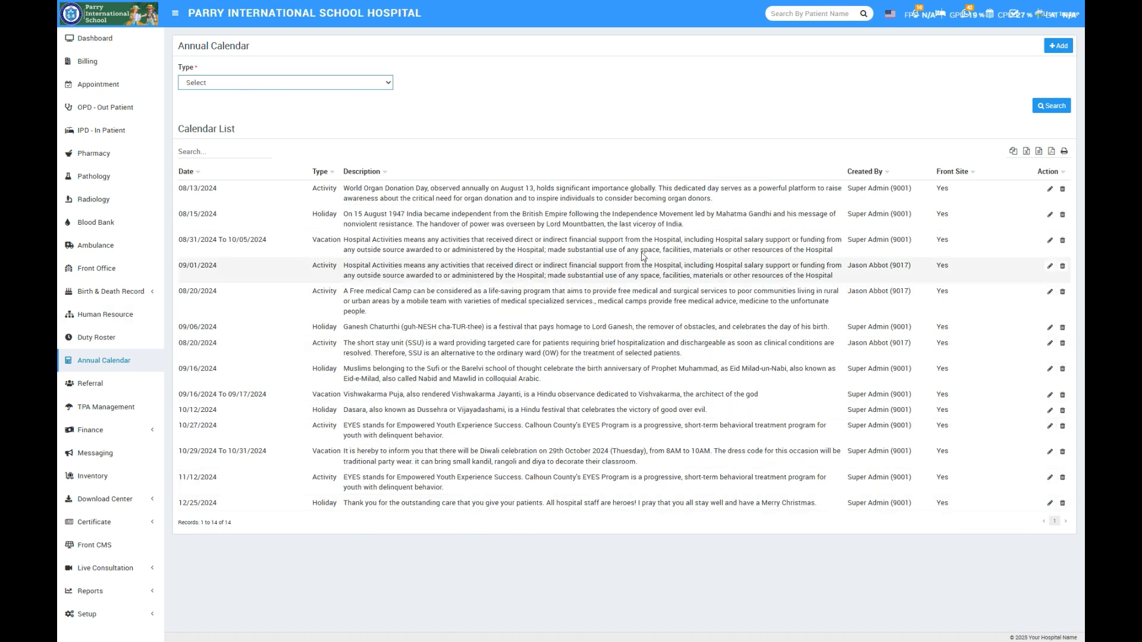
- View the referral payment list and the TPA management list
left_click(101, 387)
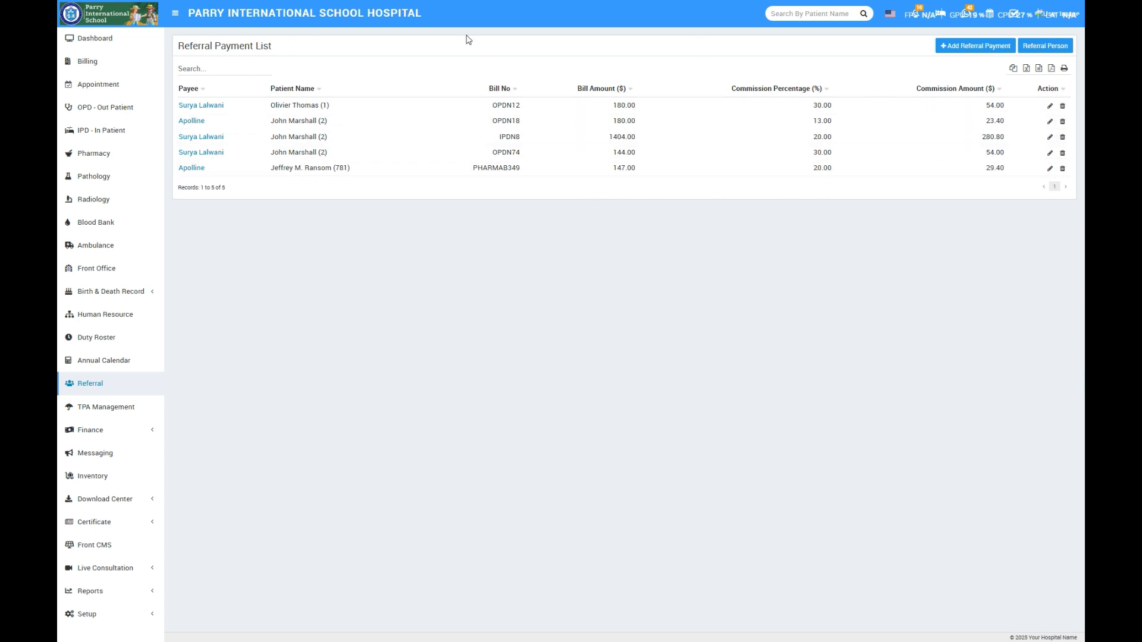
left_click(141, 406)
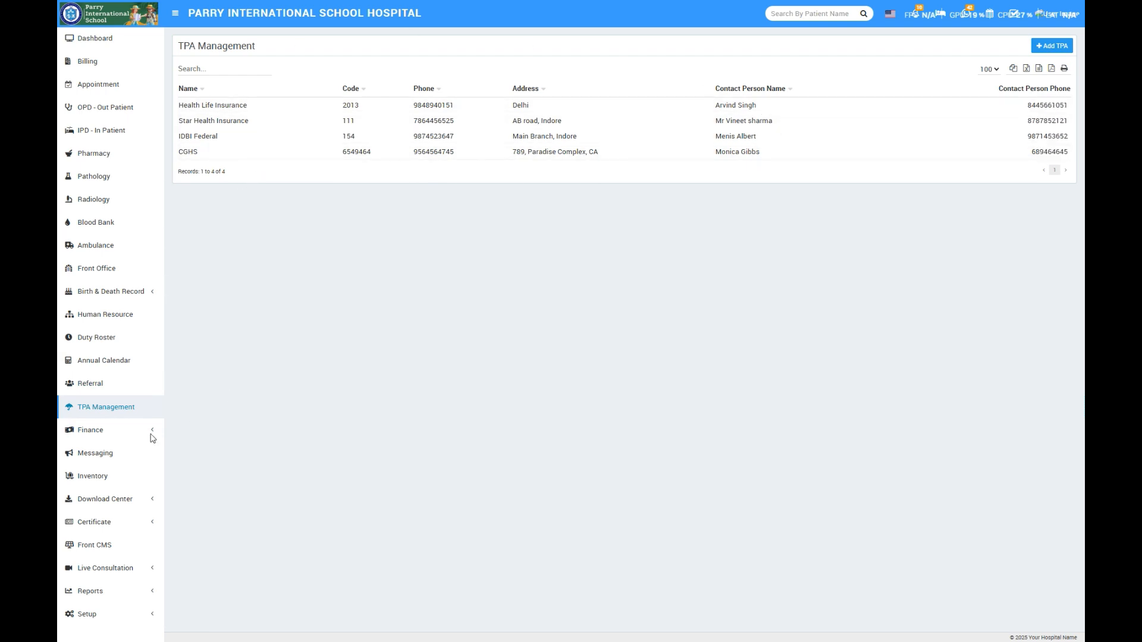
- Check the Finance section's income and expenses entries and open the messaging notice board
left_click(93, 430)
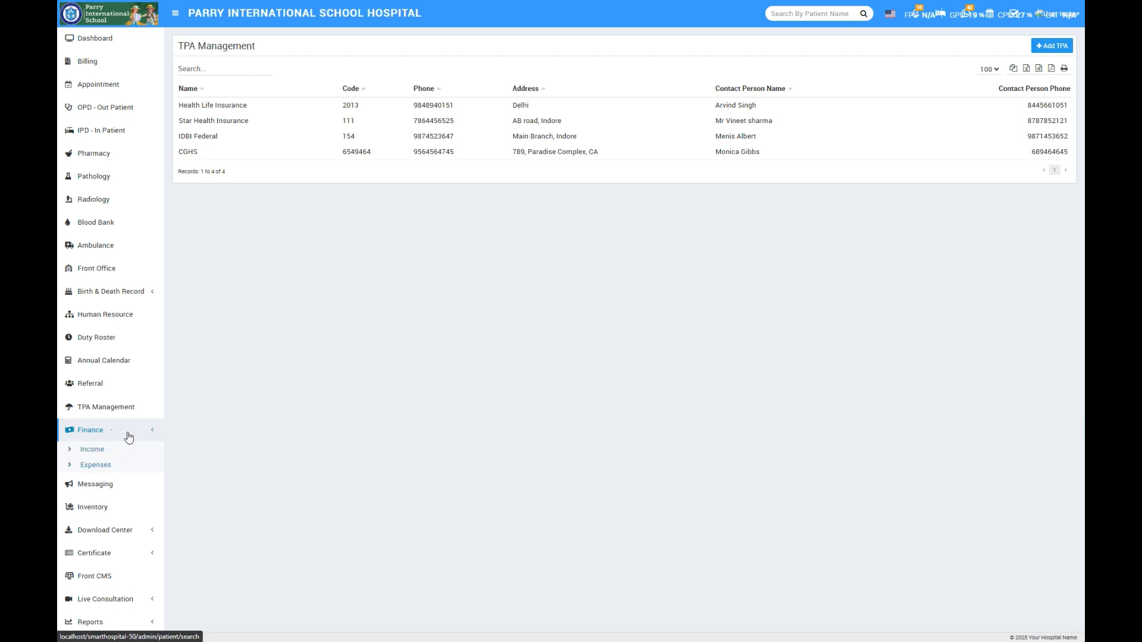
left_click(129, 436)
left_click(114, 454)
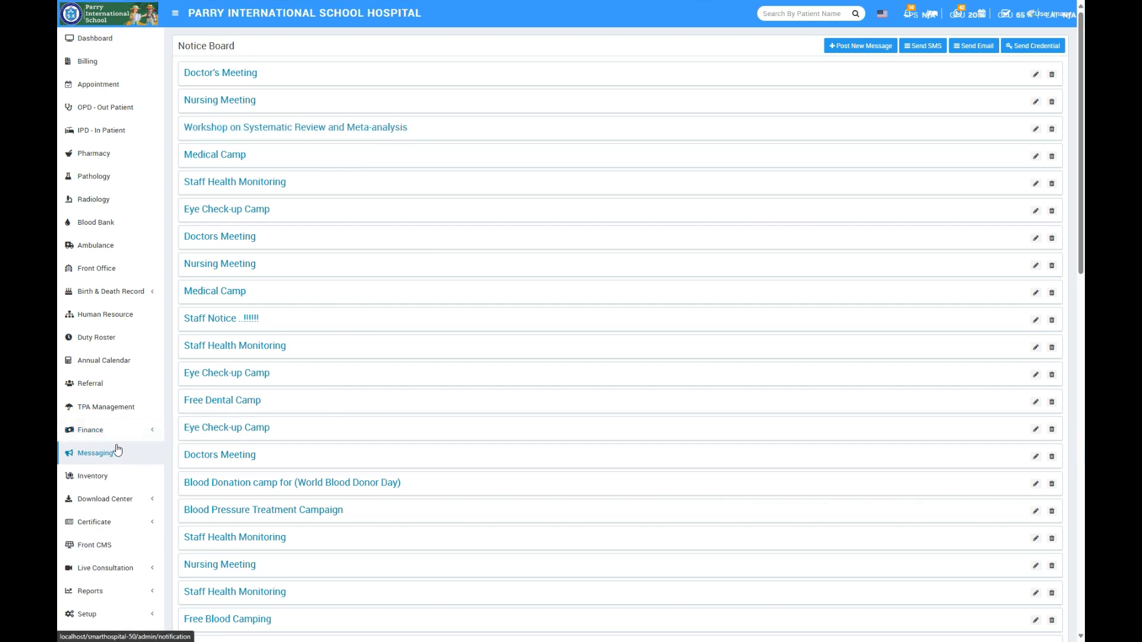
- View the inventory item stock list and check the Certificate section's entries for certificates, patient ID cards and staff ID cards
left_click(93, 476)
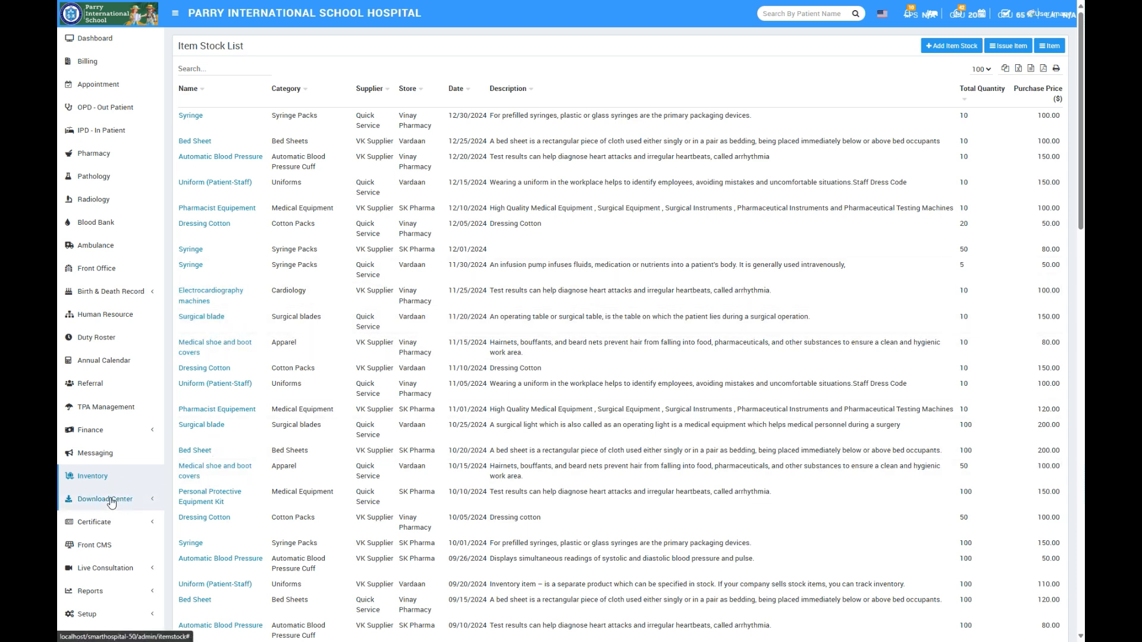
scroll(110, 506, "down", 1)
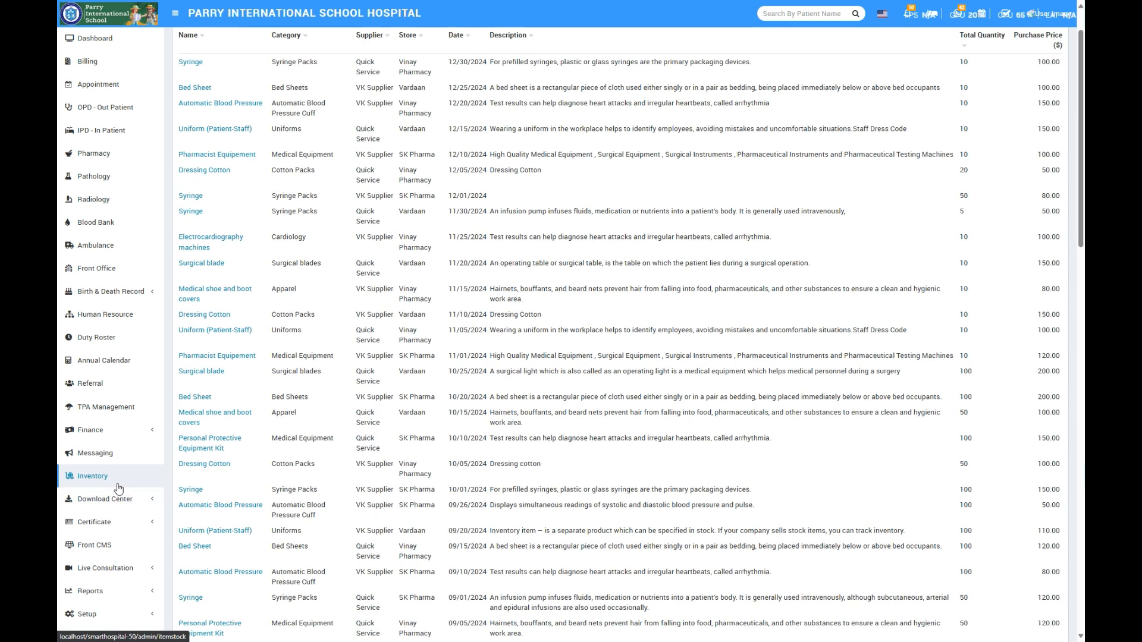
left_click(116, 525)
scroll(119, 512, "down", 1)
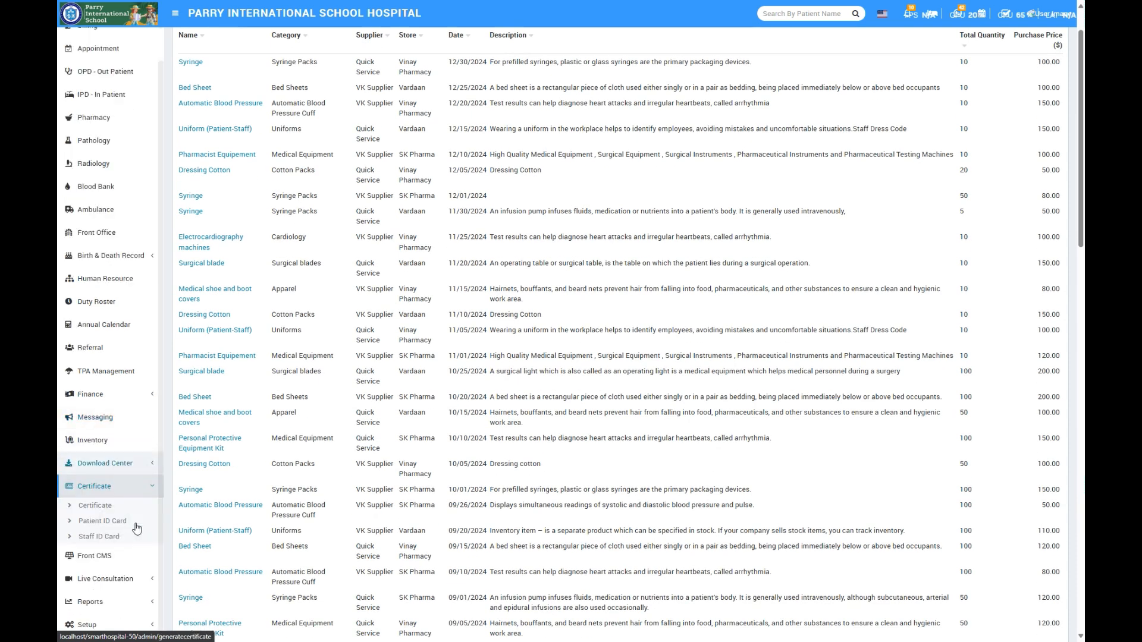
left_click(126, 486)
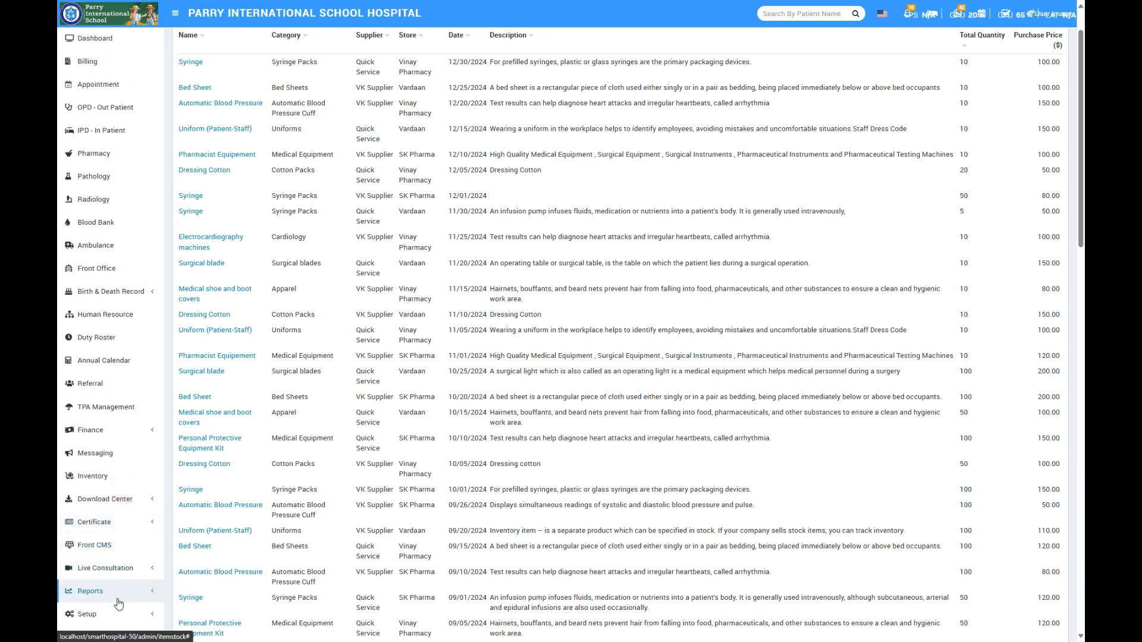
- Look through the report categories and open the finance reports page
left_click(117, 591)
scroll(136, 438, "down", 4)
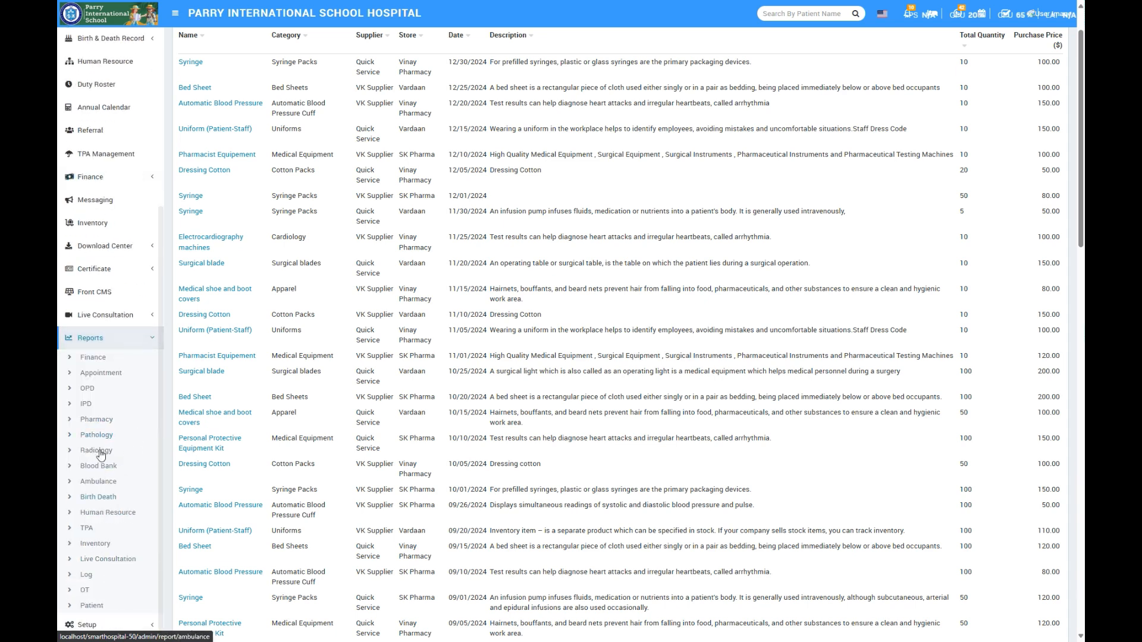
left_click(93, 357)
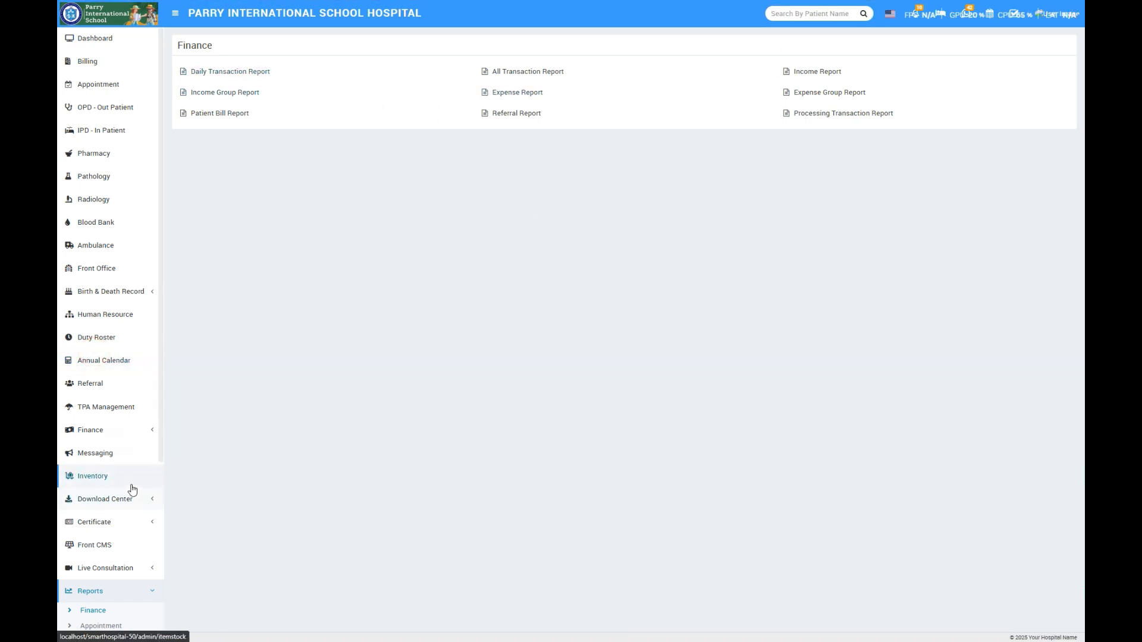
scroll(142, 493, "down", 4)
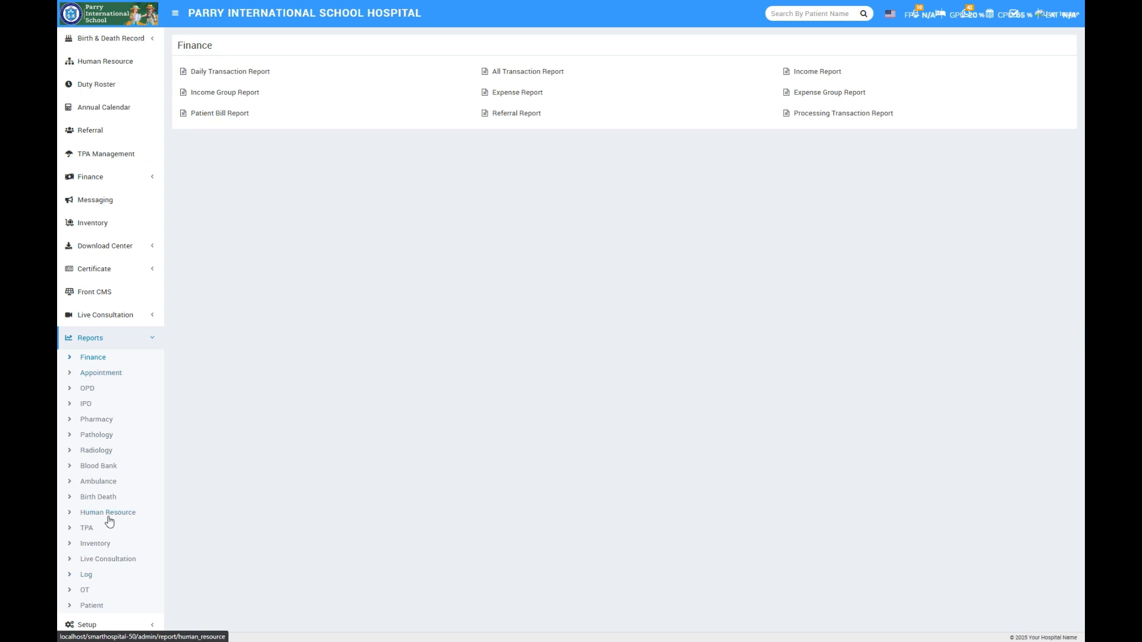
left_click(150, 341)
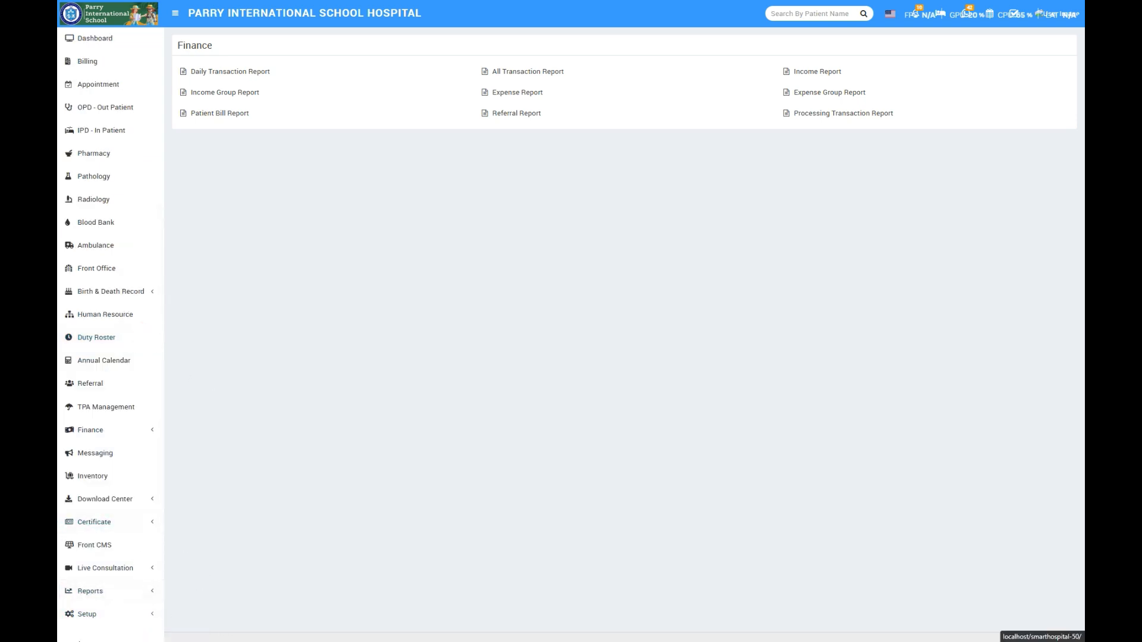
- Look through the available Setup sections, such as settings, hospital charges, bed and pharmacy
left_click(87, 614)
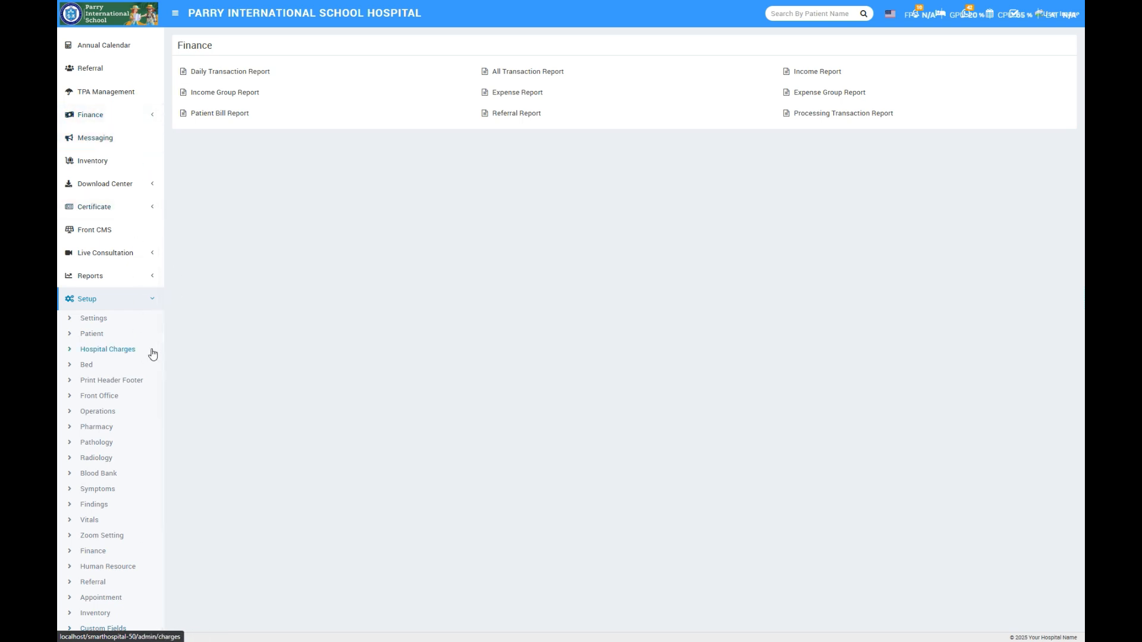
left_click(109, 303)
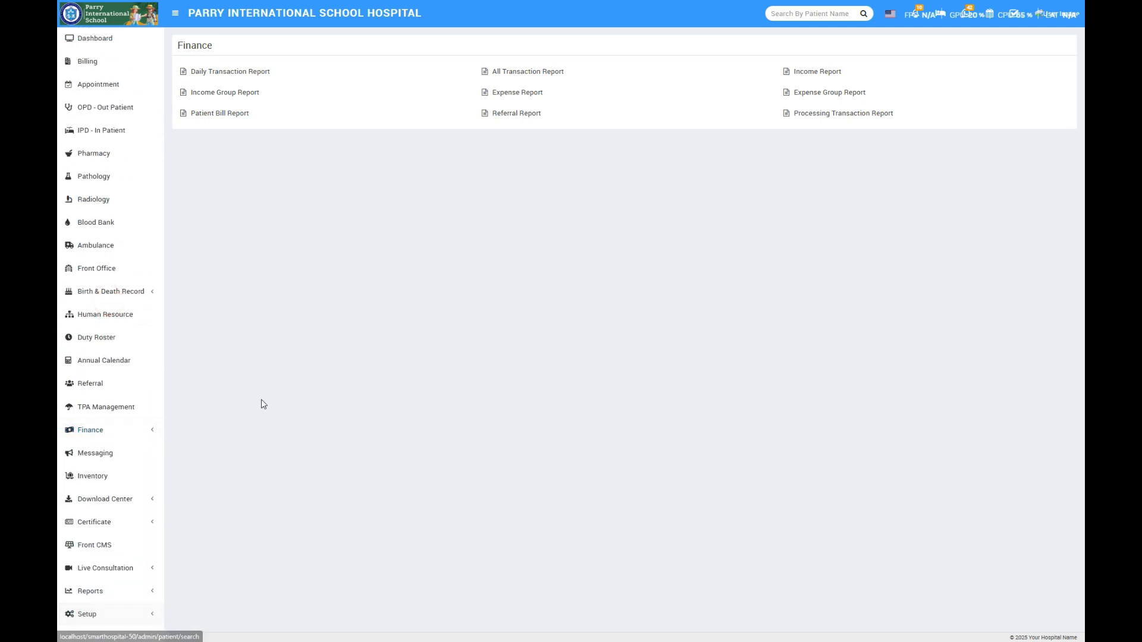
- Return to the dashboard and look over its income summaries, calendar and staff overview
left_click(95, 39)
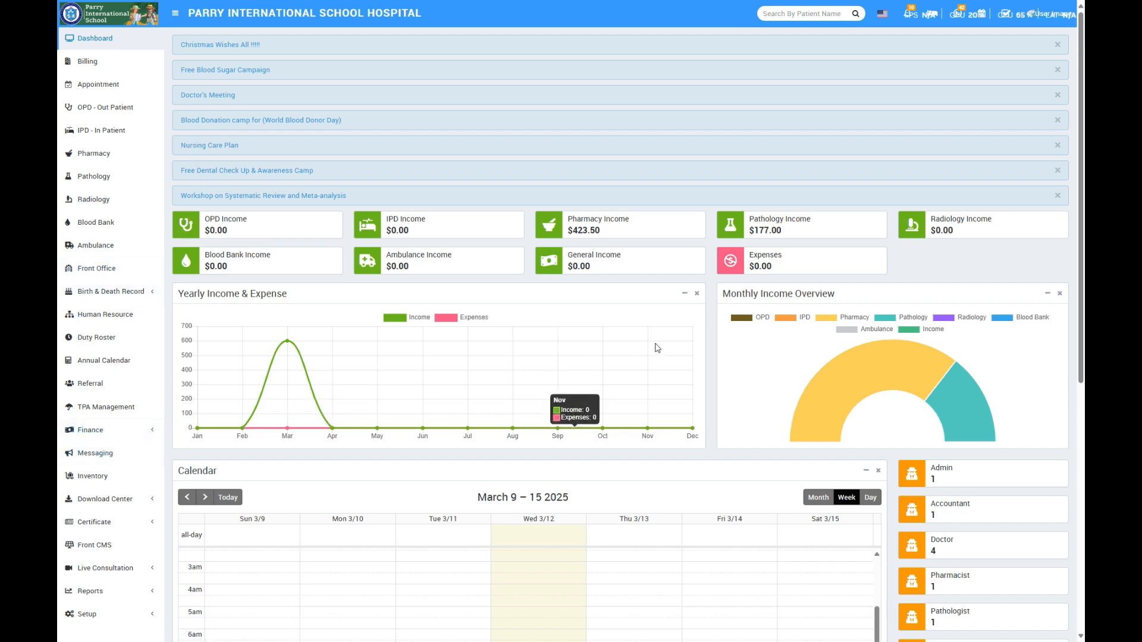
scroll(764, 349, "down", 6)
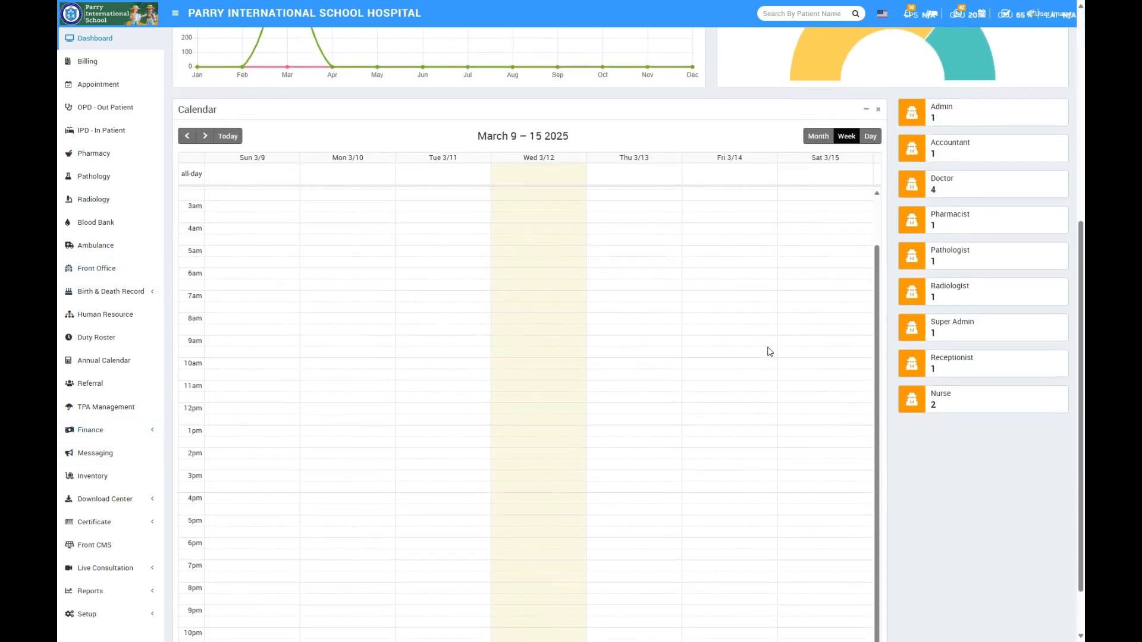
scroll(770, 352, "up", 7)
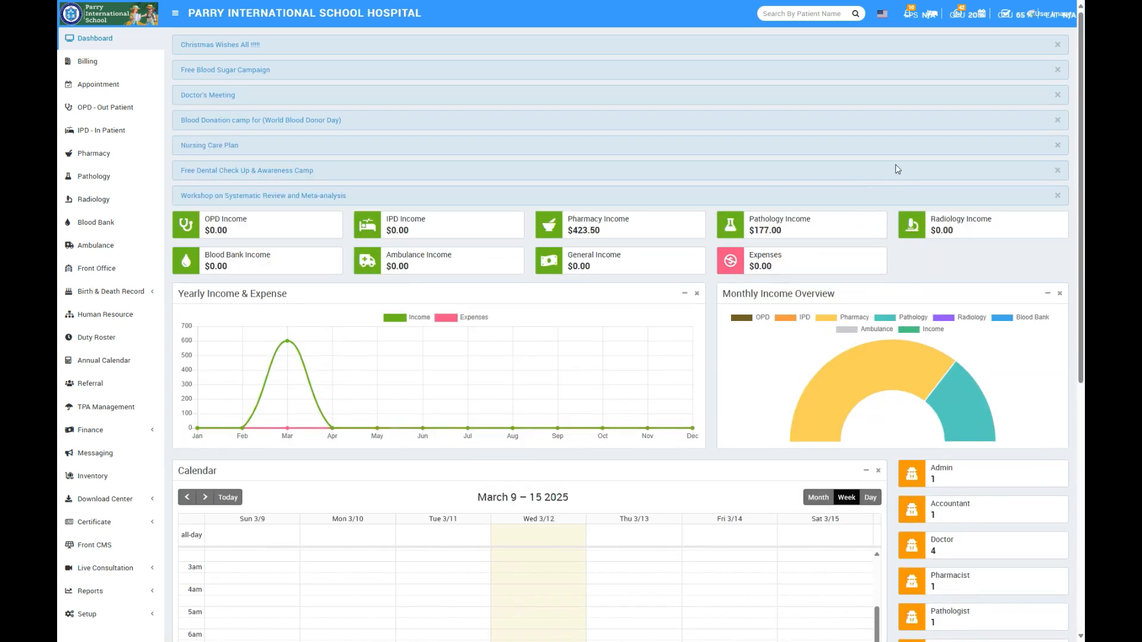